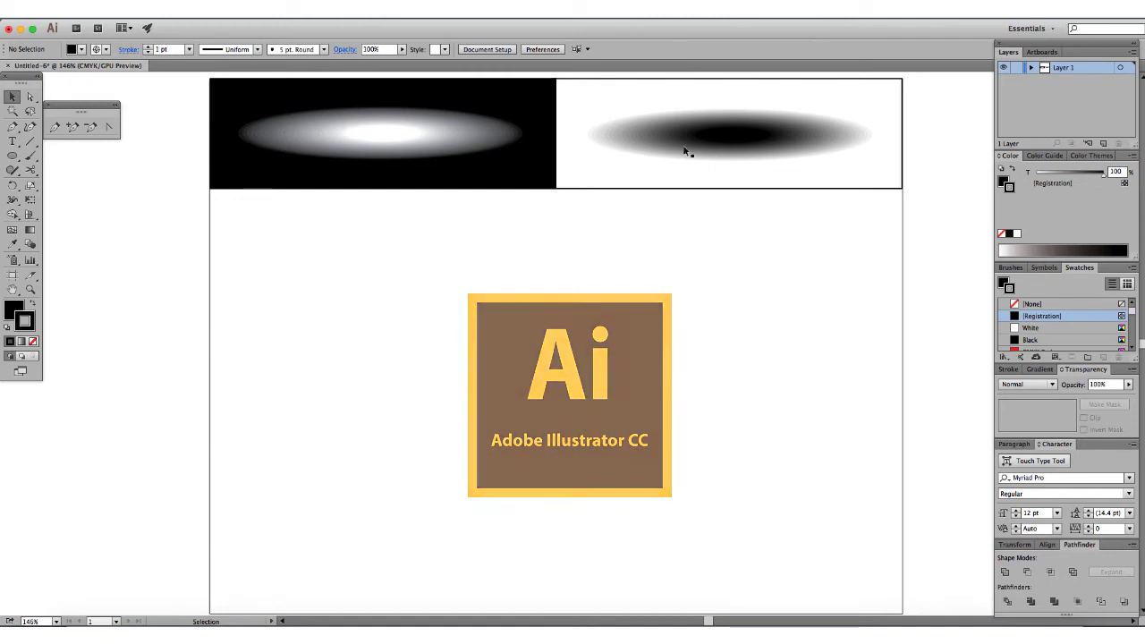
Step: Move the dark shadow blend to the artboard centre and back into the top-right panel
drag(694, 149, 535, 350)
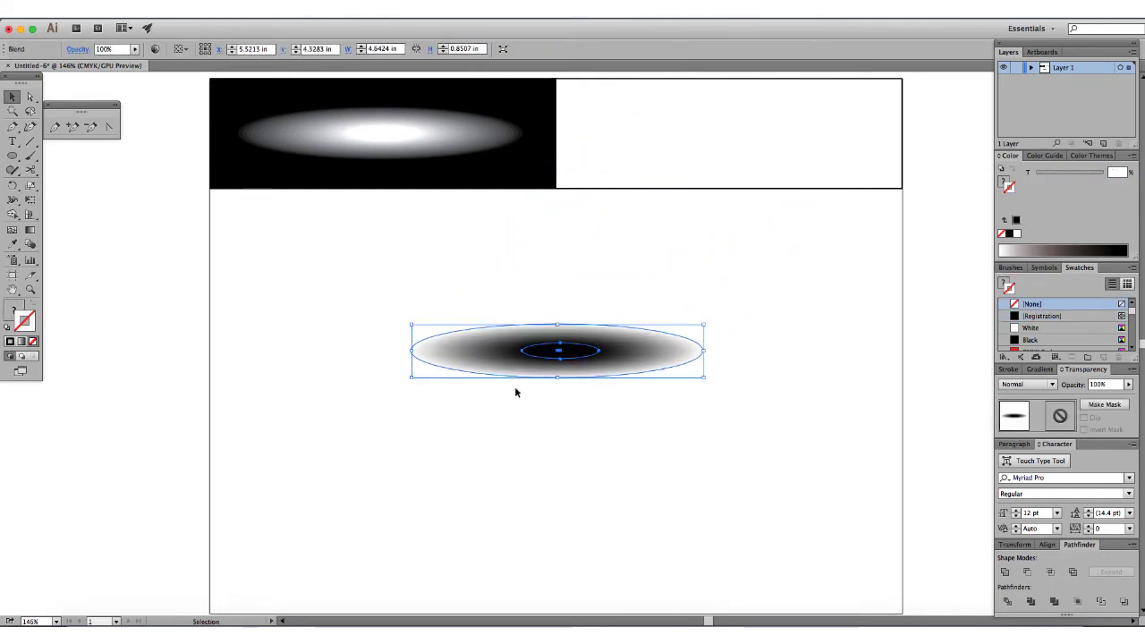
click(595, 435)
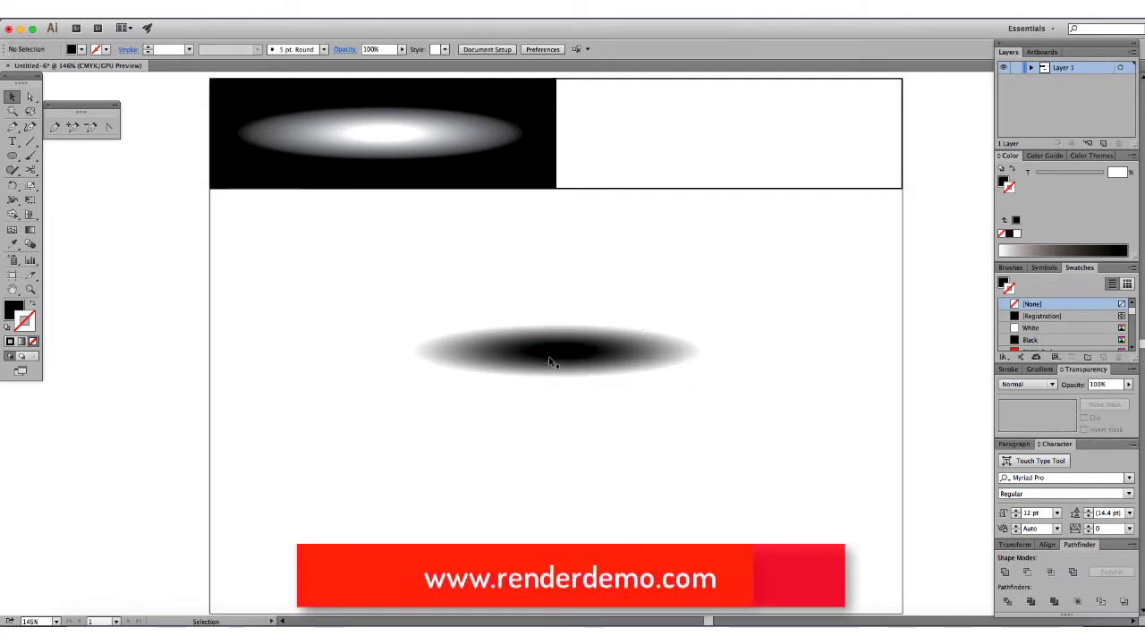
drag(550, 362, 716, 134)
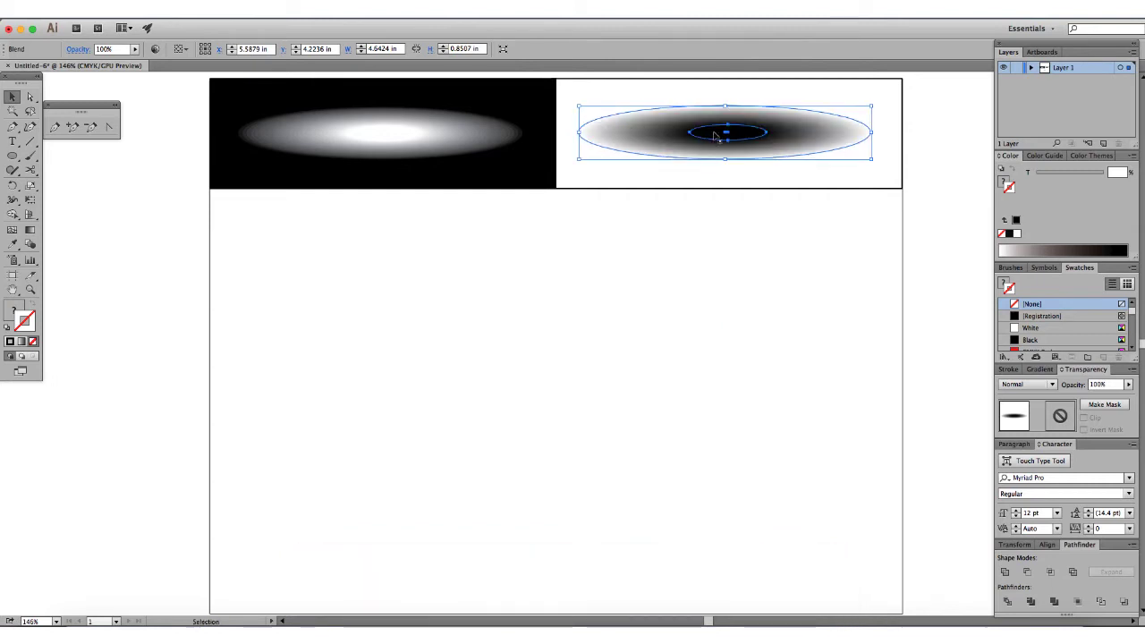
click(644, 270)
Step: Draw a large black ellipse across the middle of the artboard
click(12, 157)
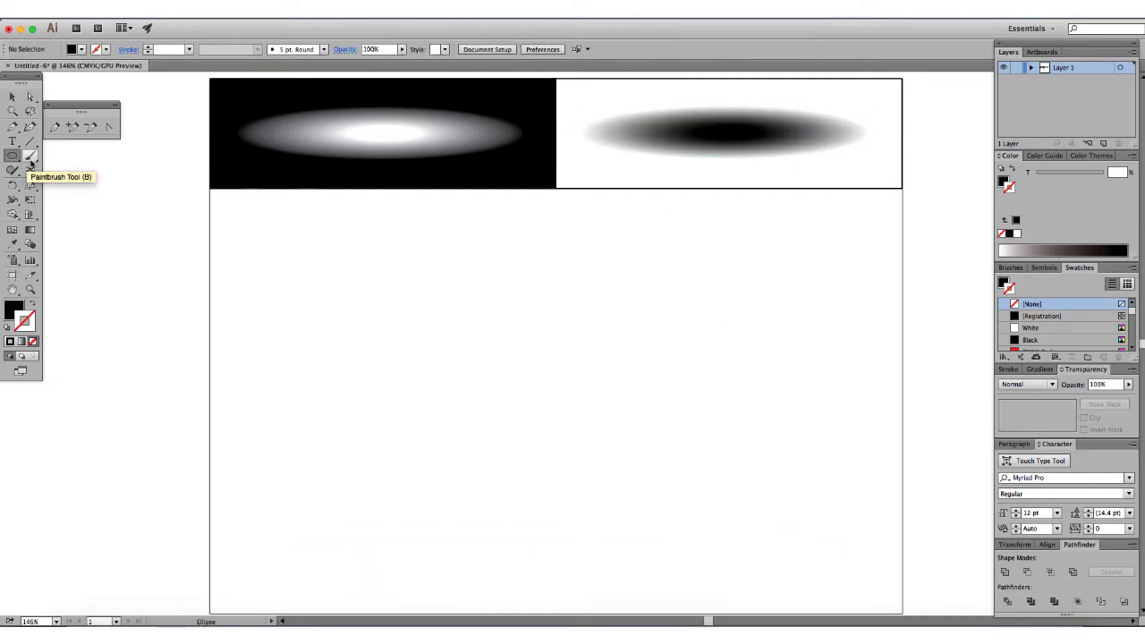
drag(304, 340, 811, 435)
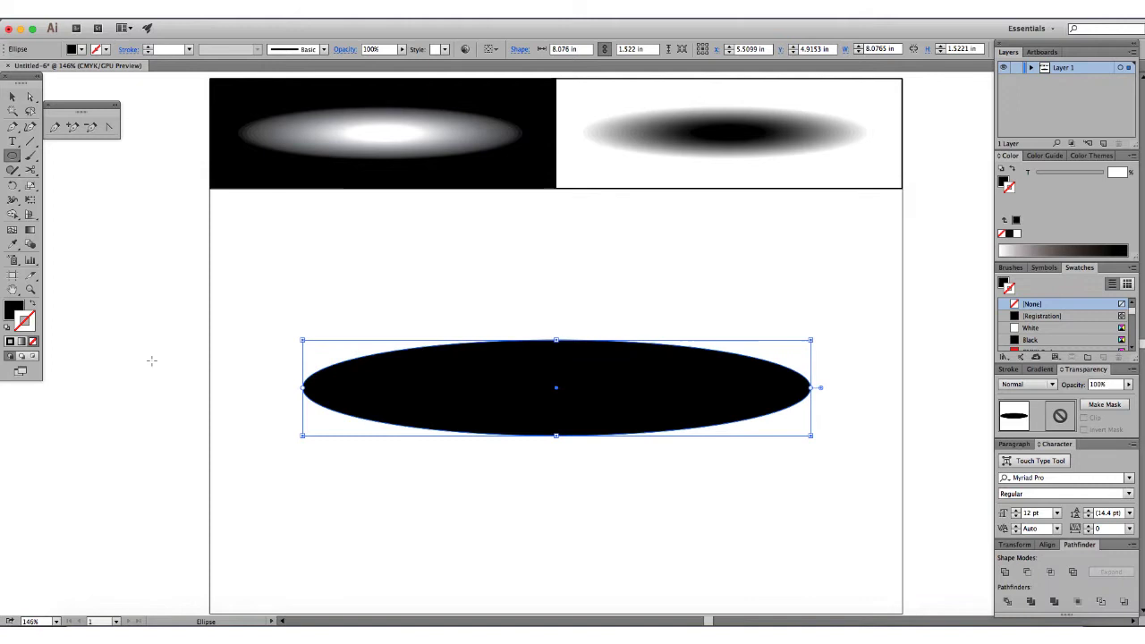
key(v)
click(161, 404)
click(350, 395)
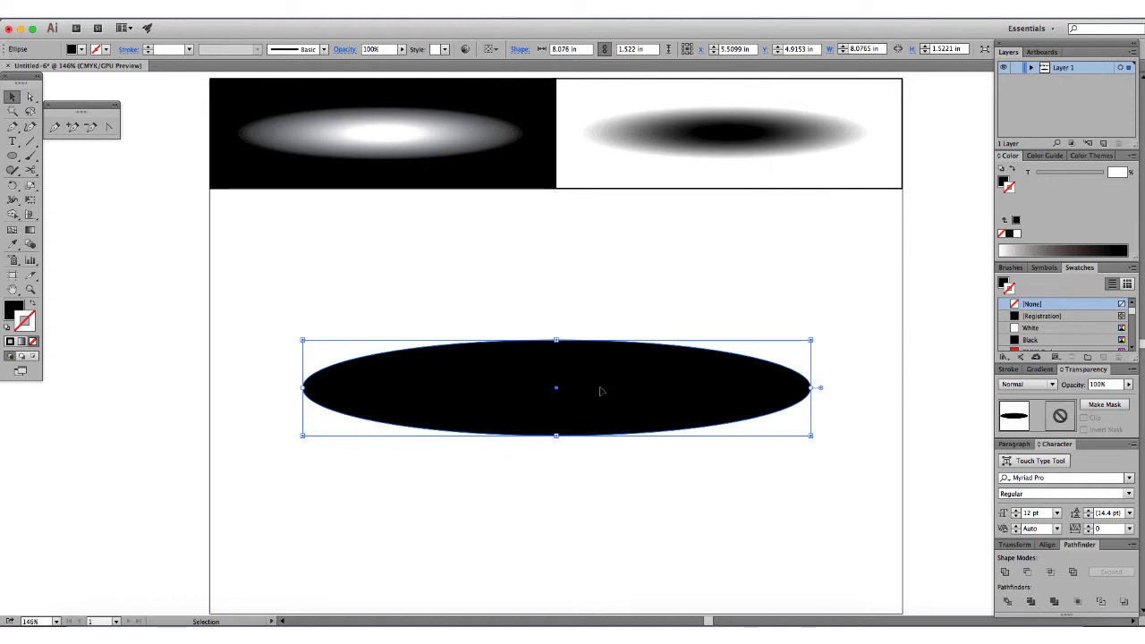
click(397, 307)
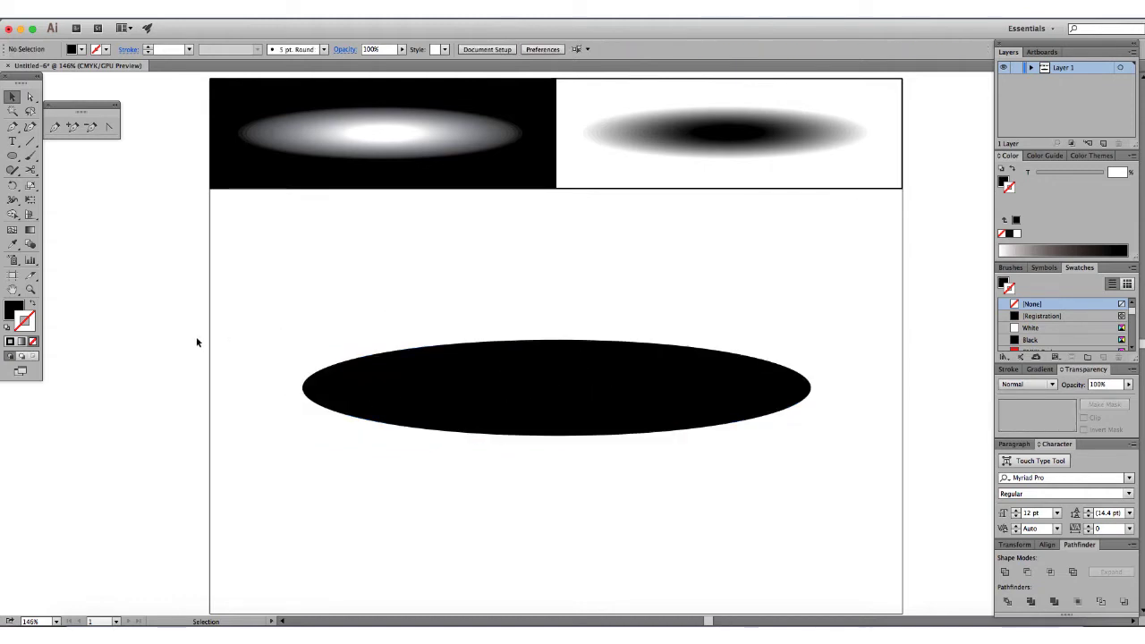
Step: Draw a small ellipse, centre it on the large ellipse, and reselect the large one
click(13, 154)
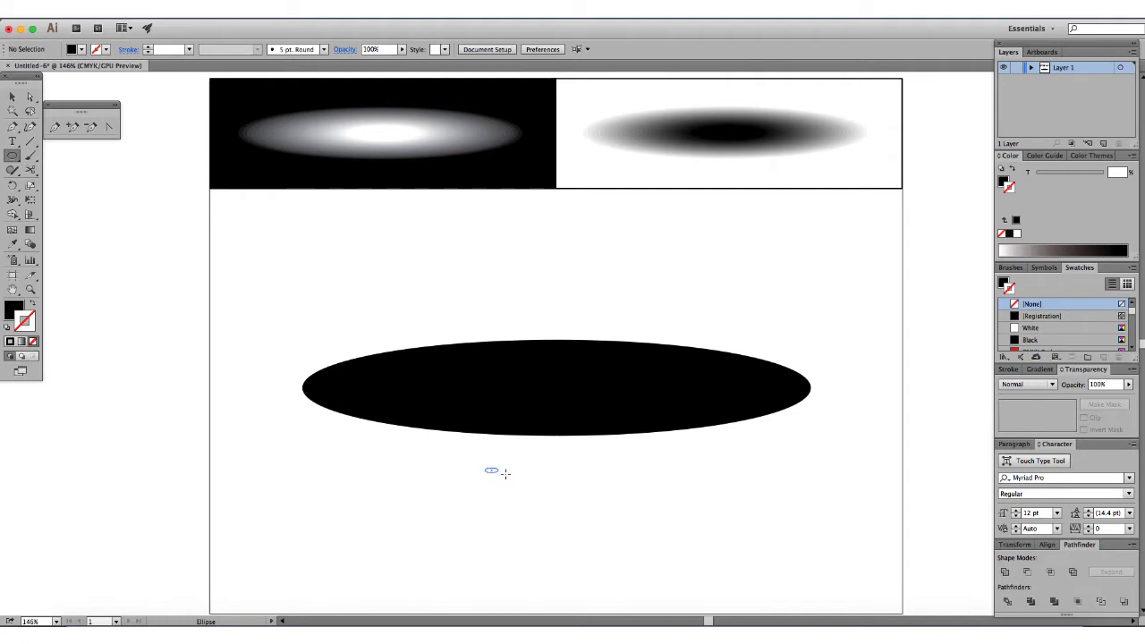
drag(505, 473, 559, 470)
key(v)
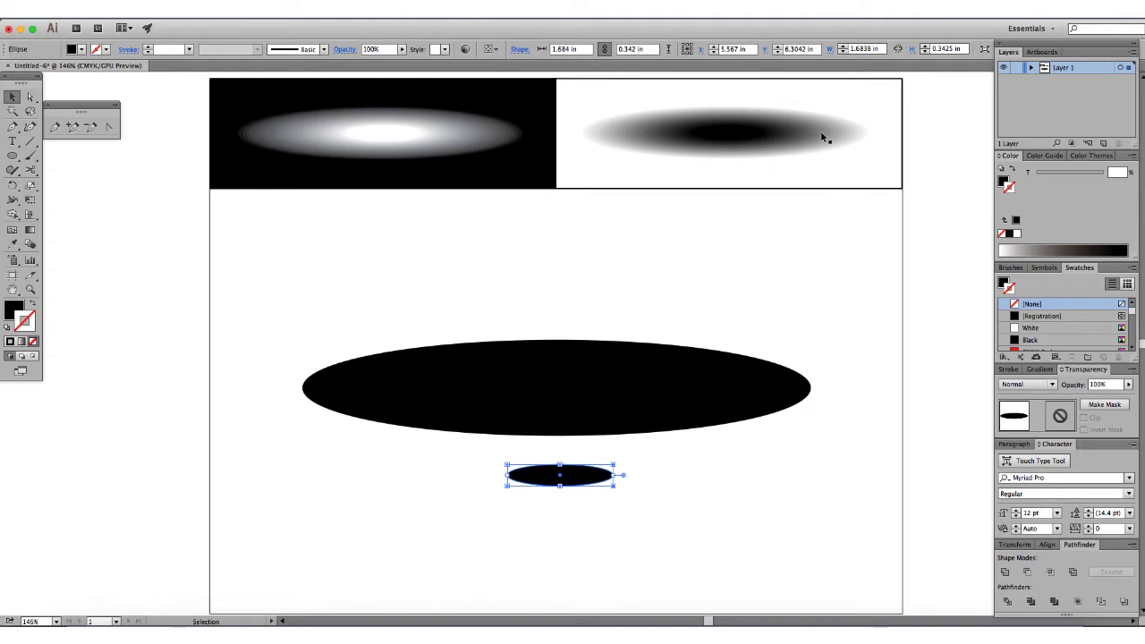
drag(582, 480, 573, 398)
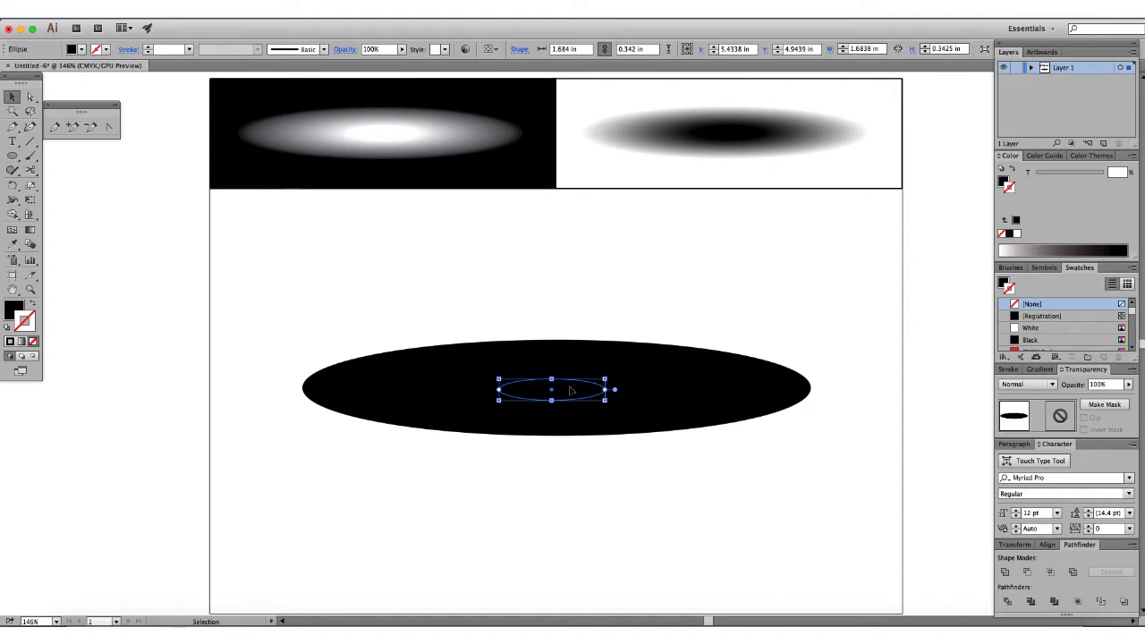
drag(558, 445, 574, 439)
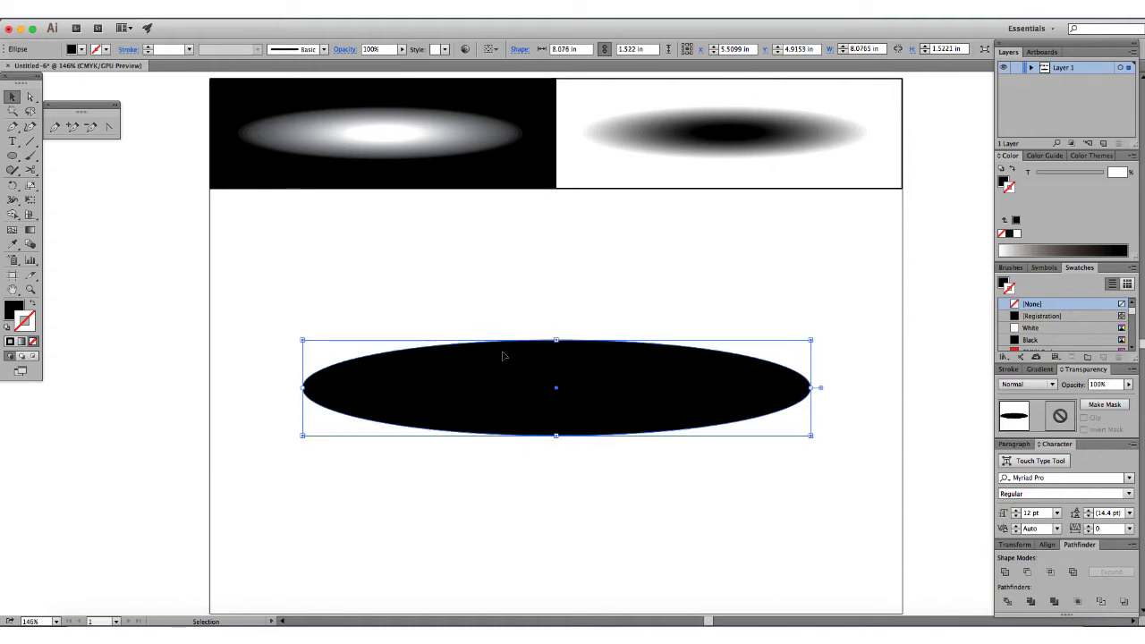
Step: Set the large ellipse to 0% opacity and blend it into the small black ellipse
click(1129, 386)
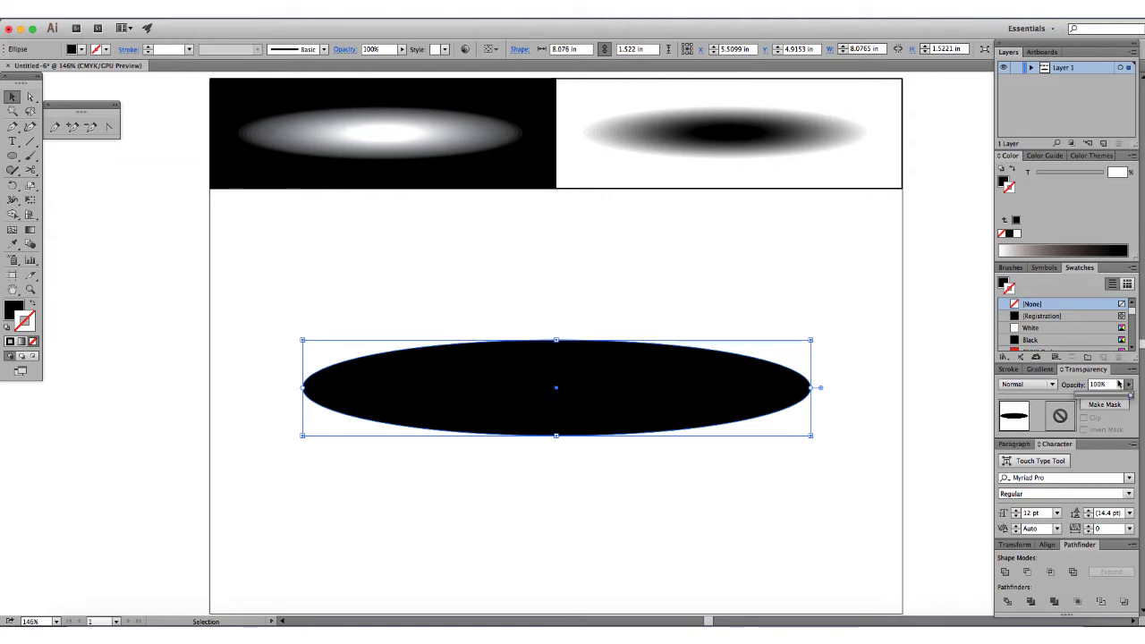
drag(1106, 399, 1076, 400)
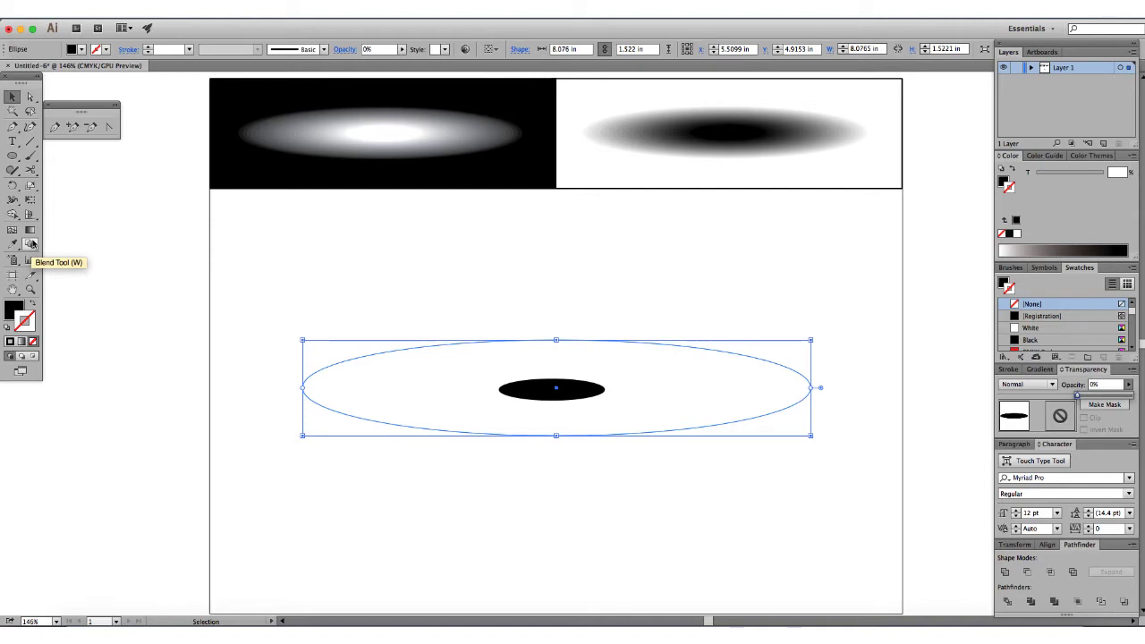
click(31, 244)
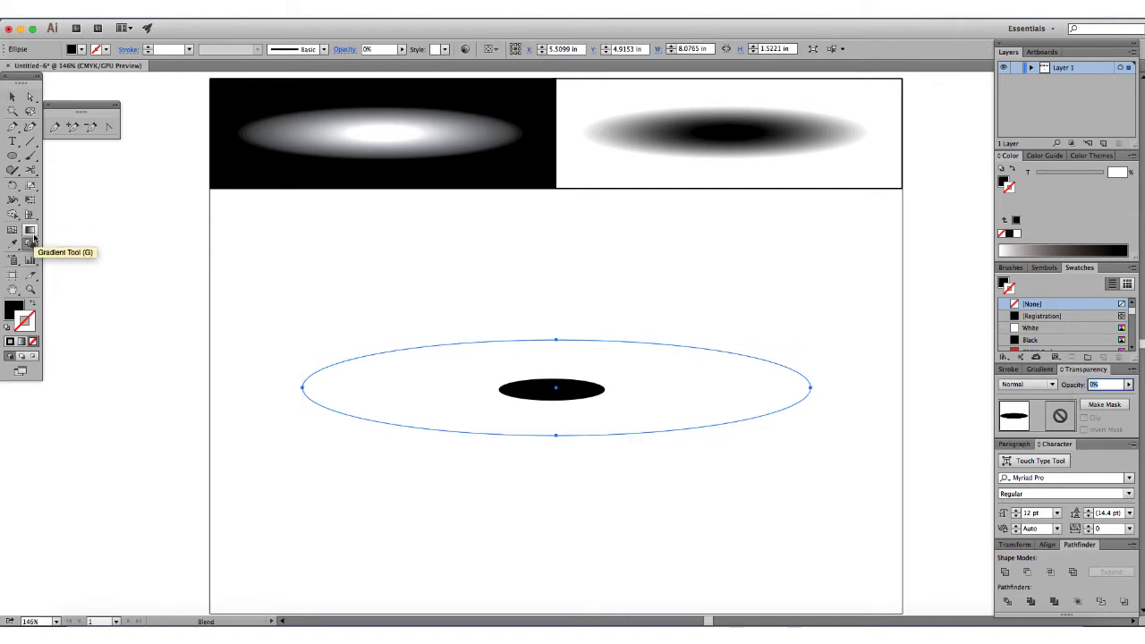
scroll(400, 387, up, 5)
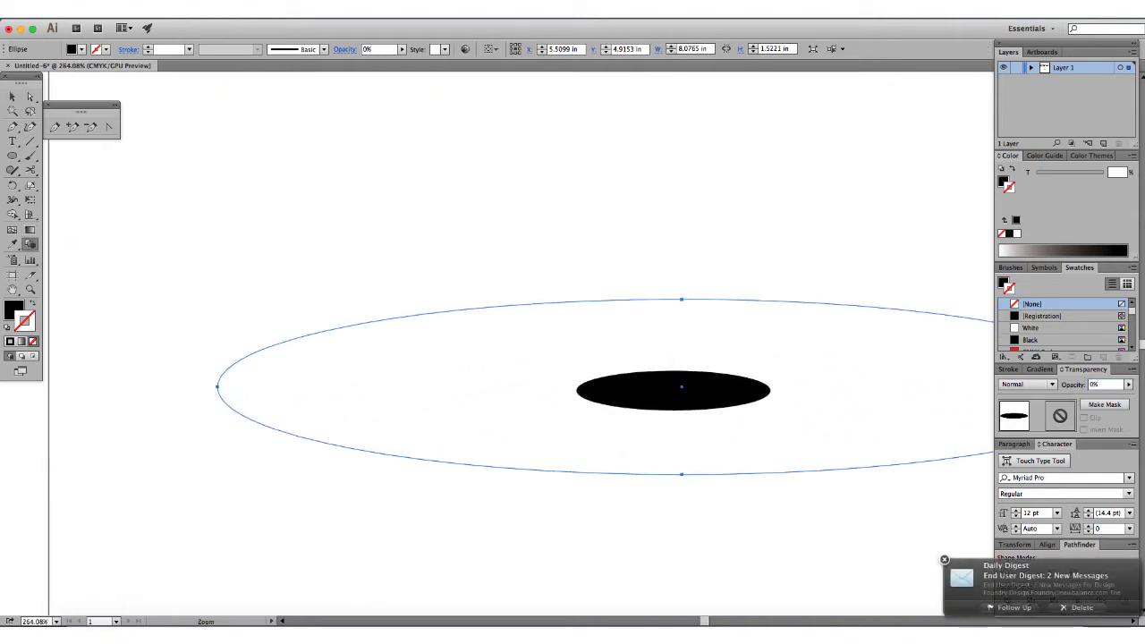
scroll(395, 387, up, 3)
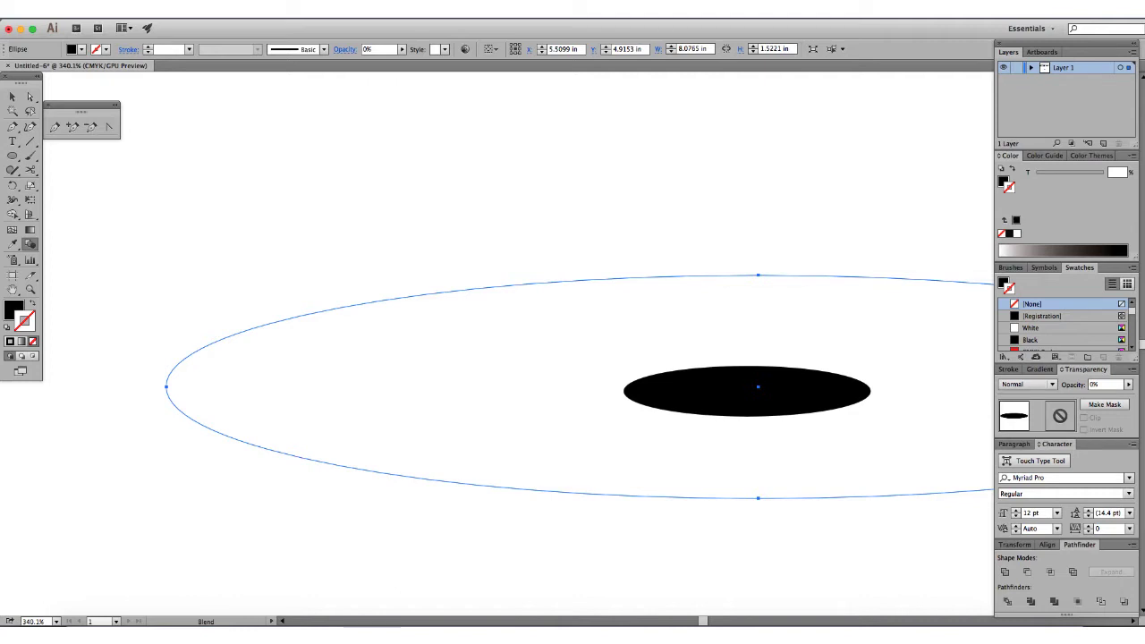
key(alt+super+b)
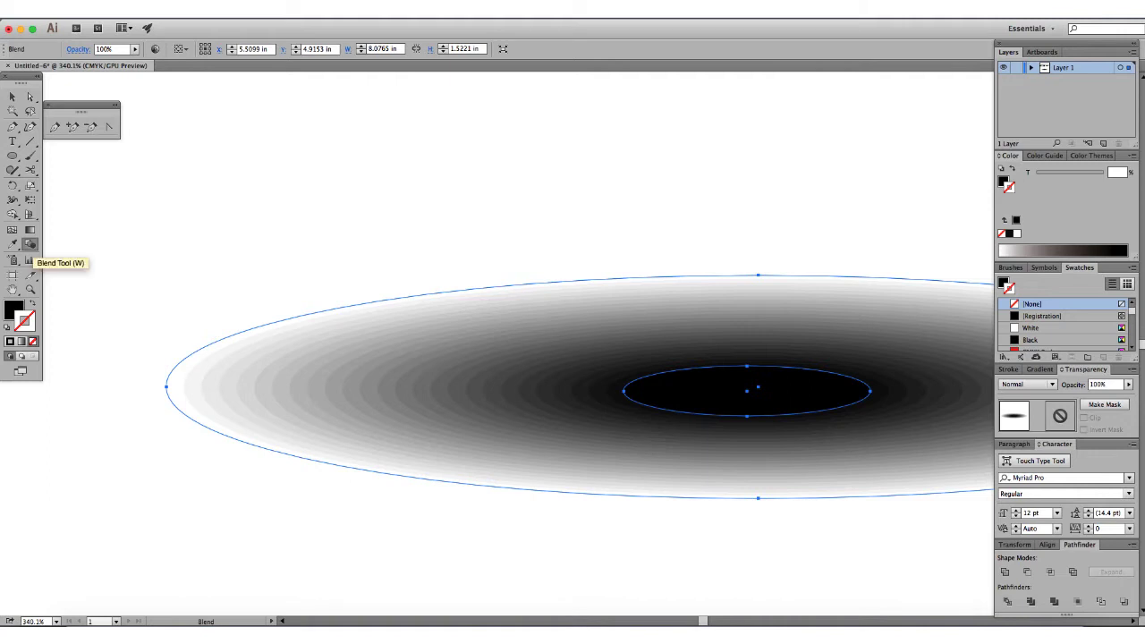
double_click(29, 244)
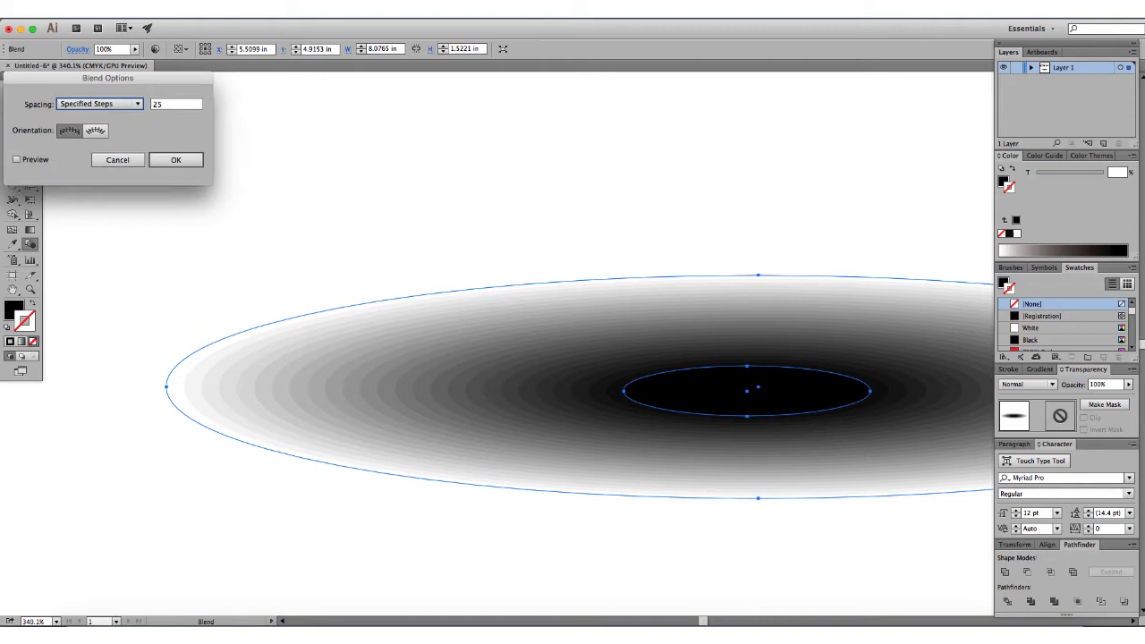
drag(104, 78, 568, 148)
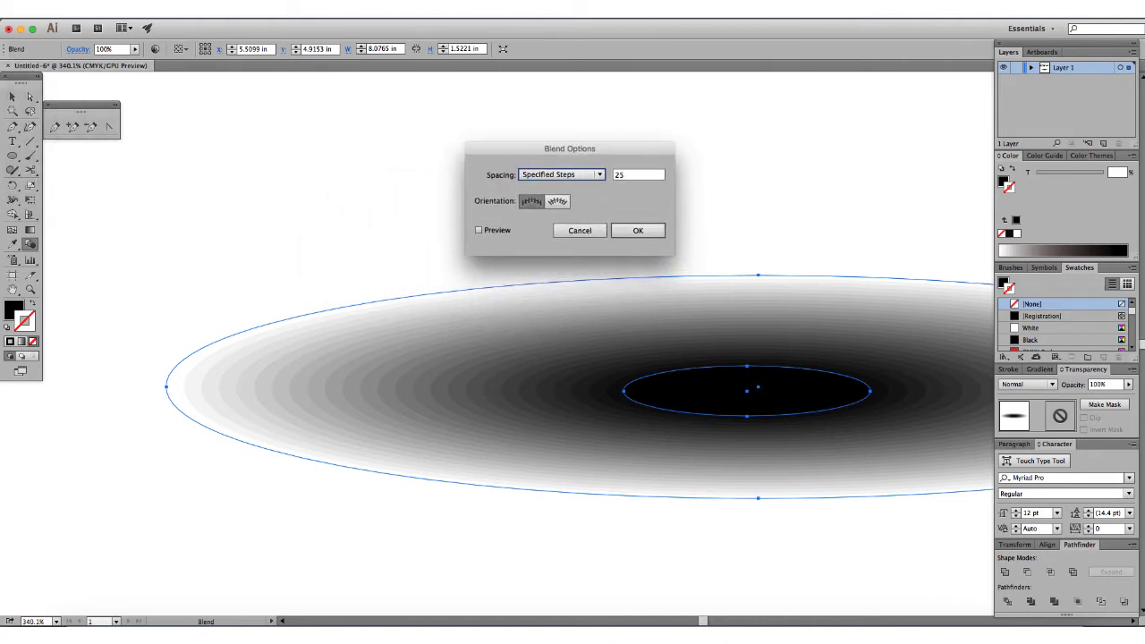
click(561, 174)
click(553, 204)
key(Tab)
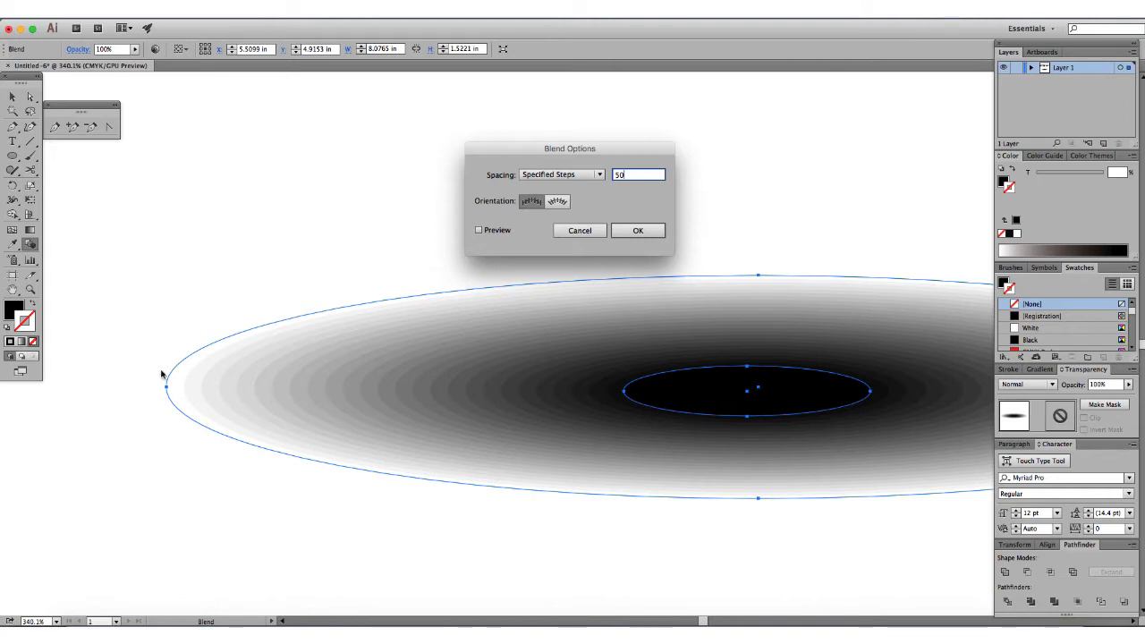
click(637, 231)
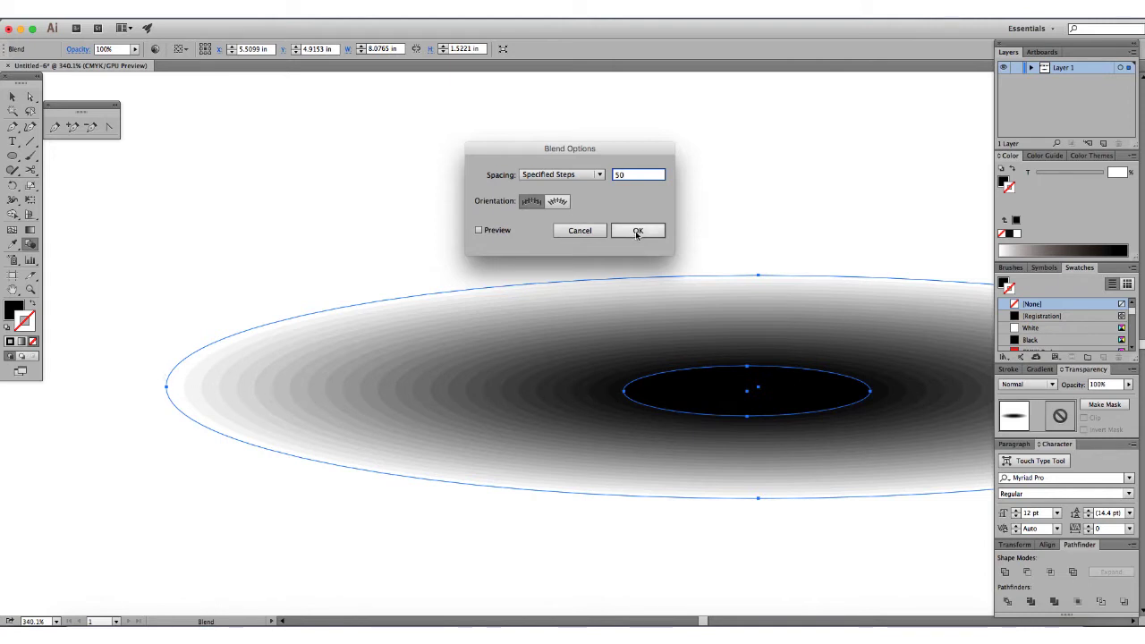
click(479, 231)
click(479, 230)
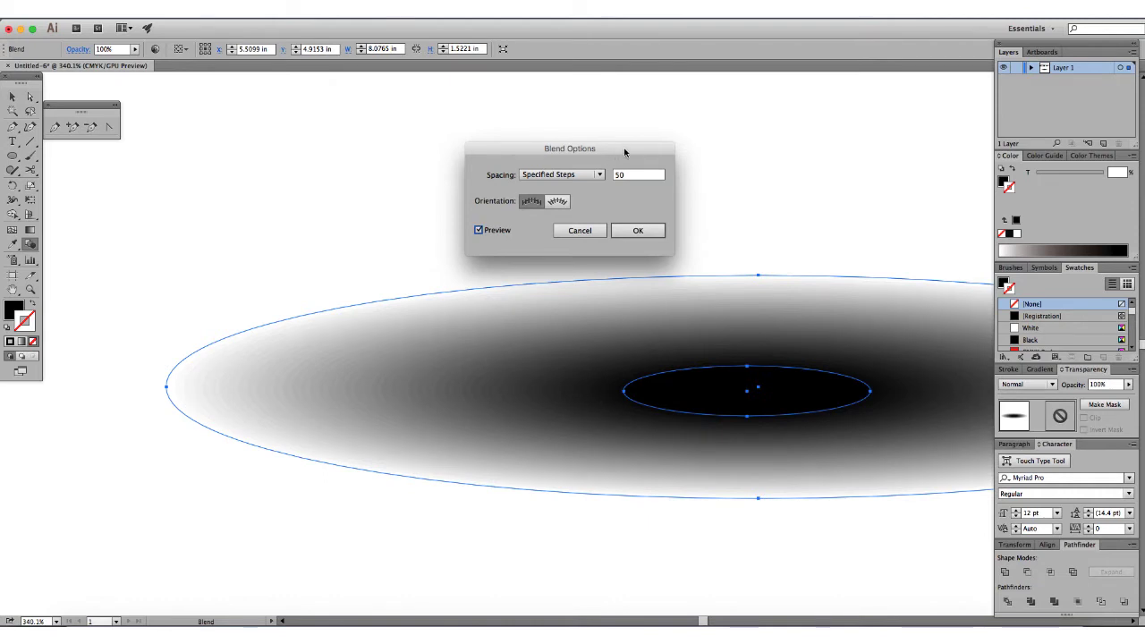
drag(624, 152, 631, 150)
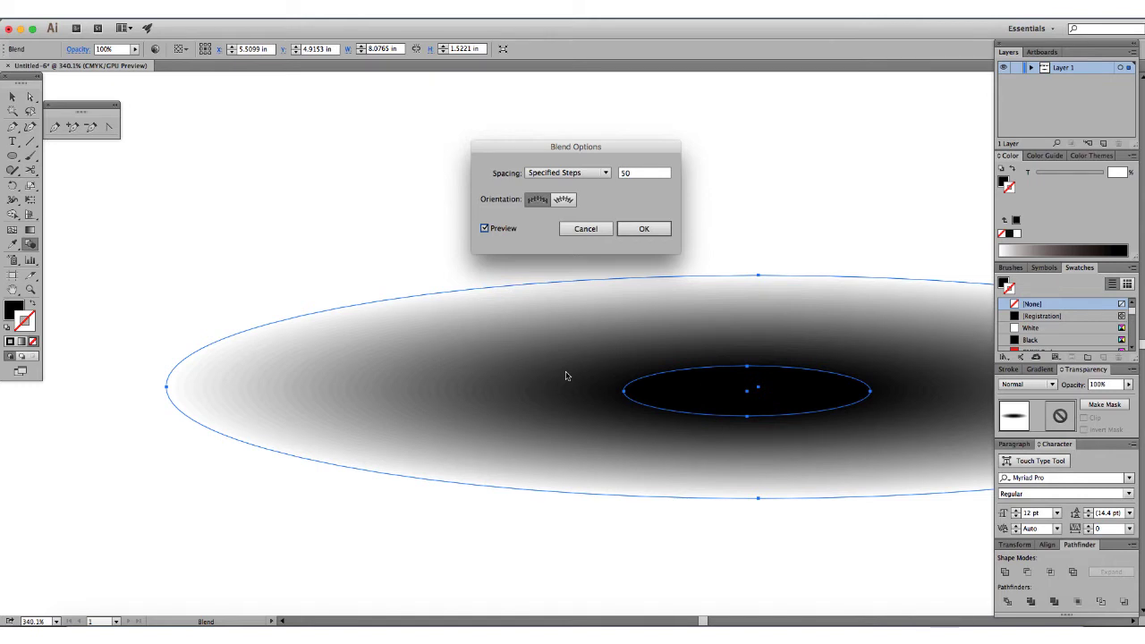
double_click(631, 175)
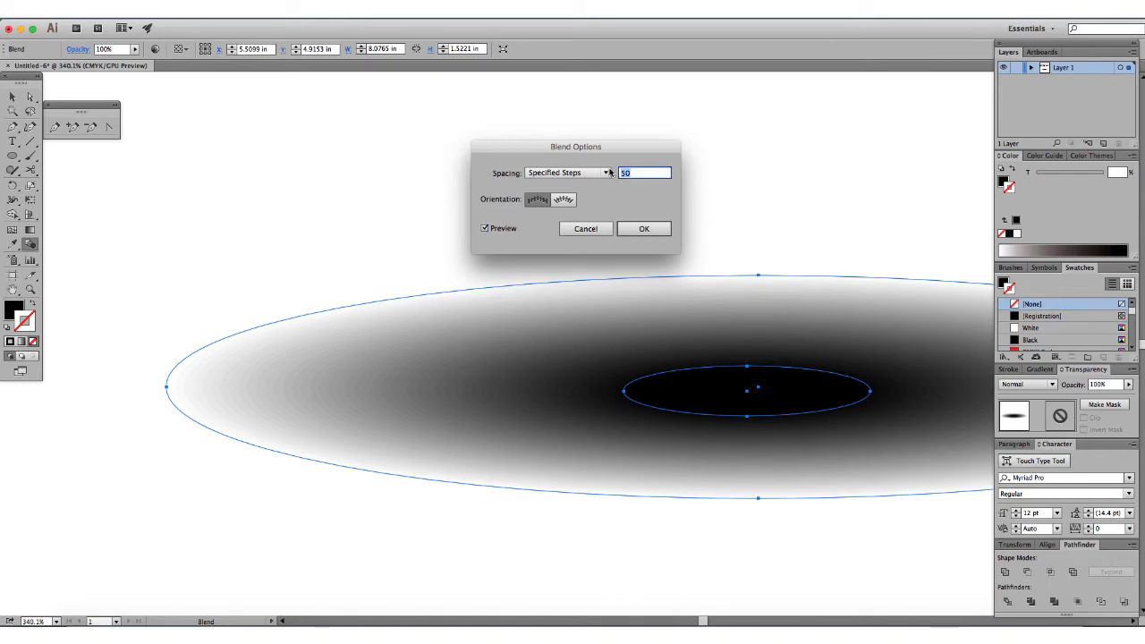
text(25)
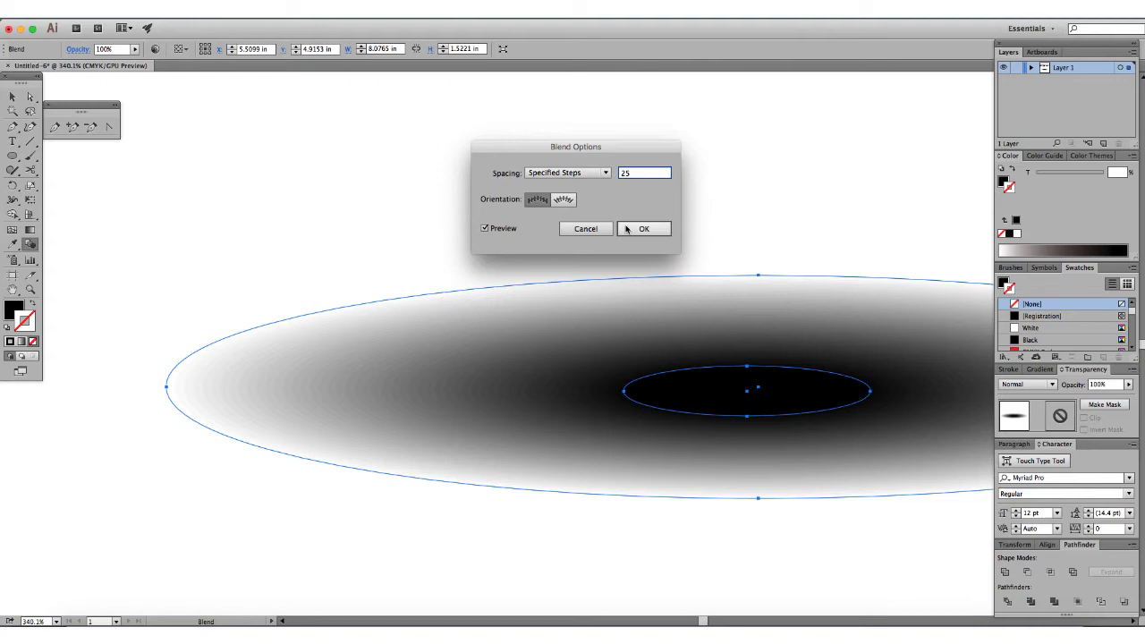
click(484, 228)
click(484, 228)
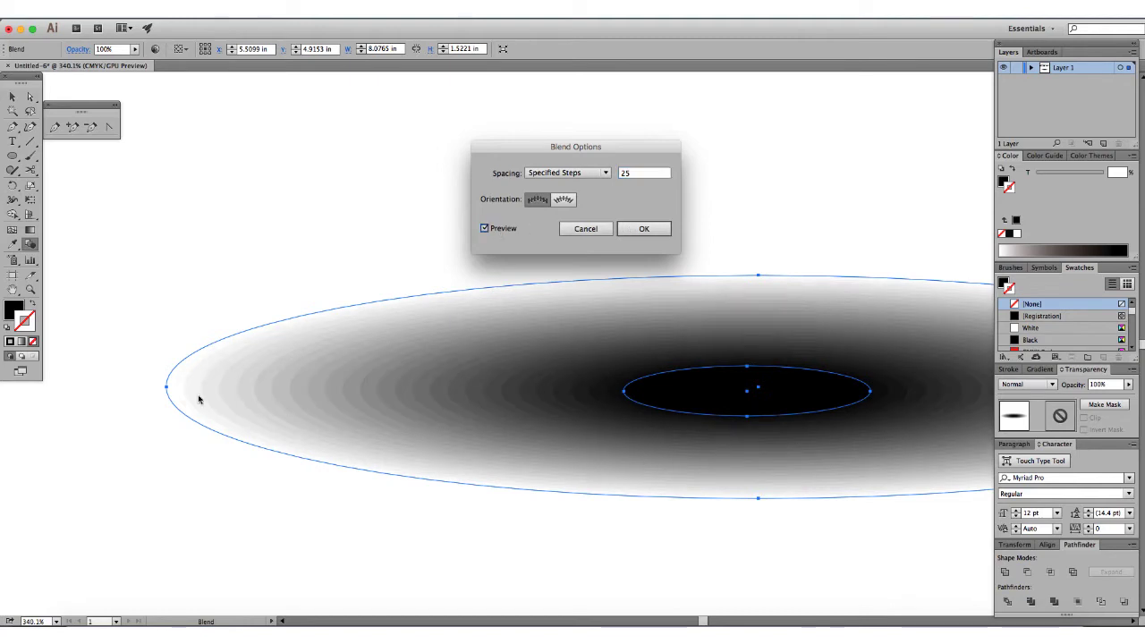
click(648, 229)
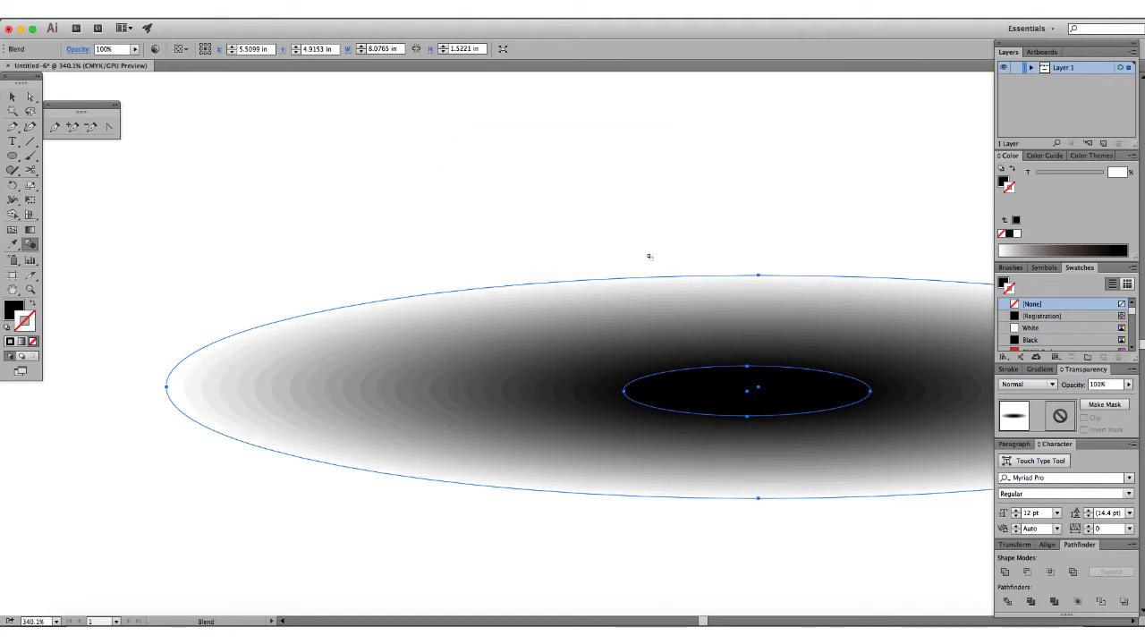
key(super+0)
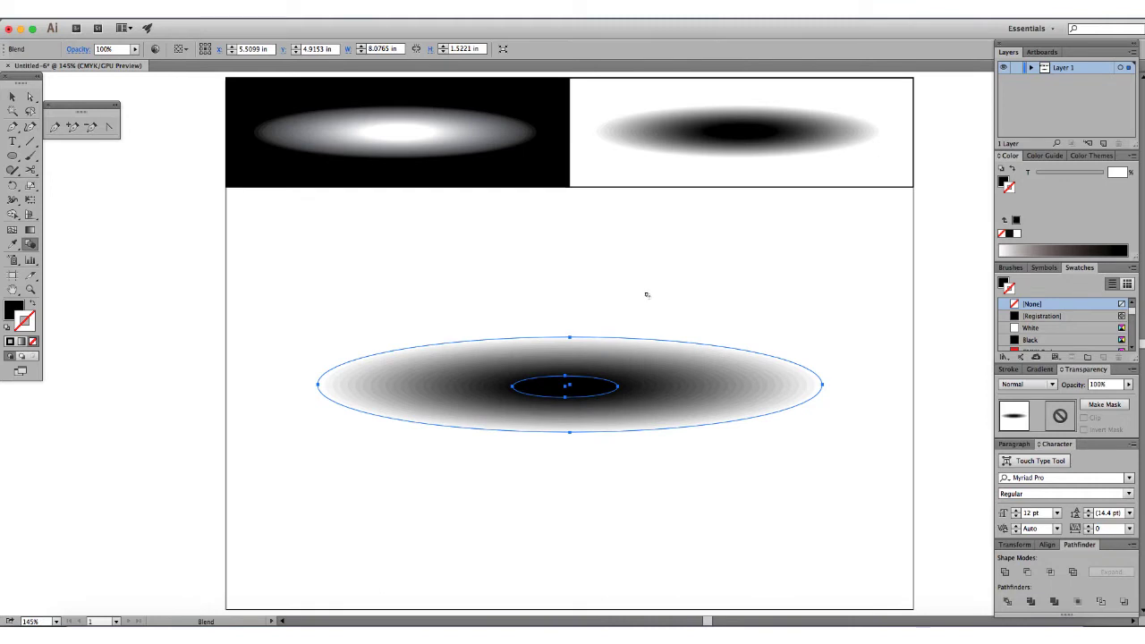
Step: Move the dark gradient blend up toward the top and shift the view
click(596, 468)
drag(598, 405, 579, 237)
click(622, 362)
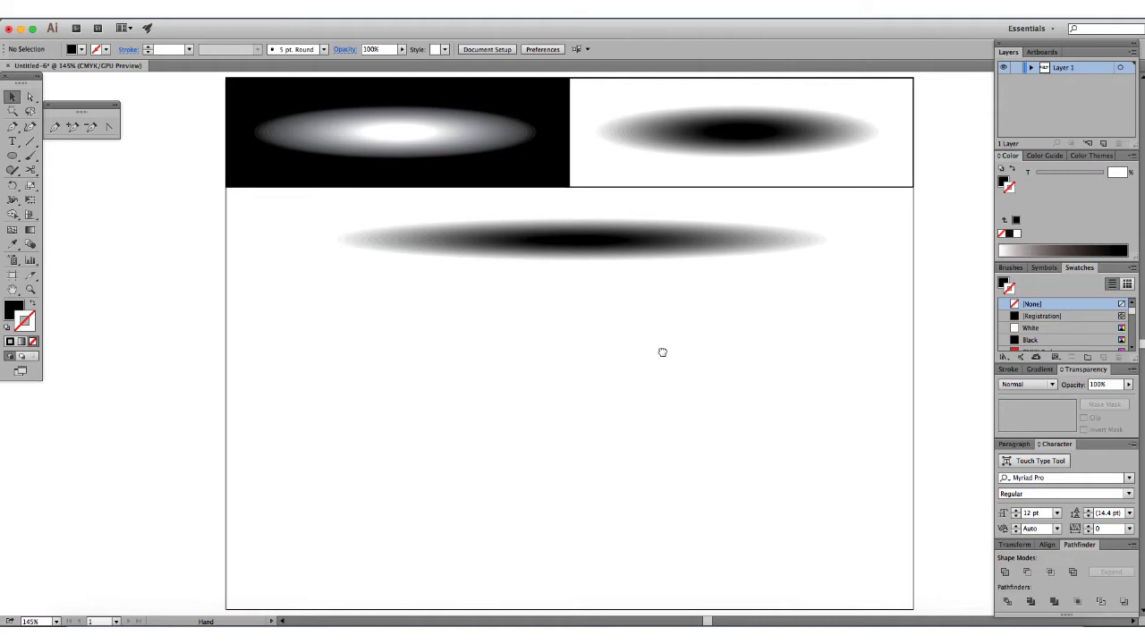
drag(659, 350, 608, 320)
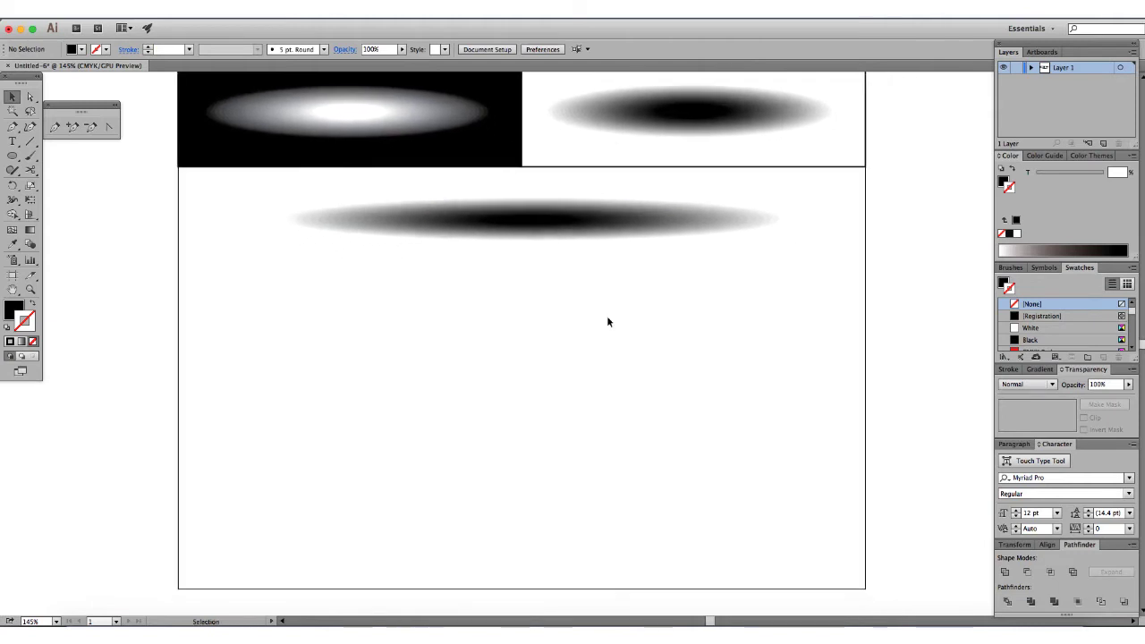
Step: Draw a four-point wavy pen curve across the lower artboard with black stroke and no fill
click(54, 128)
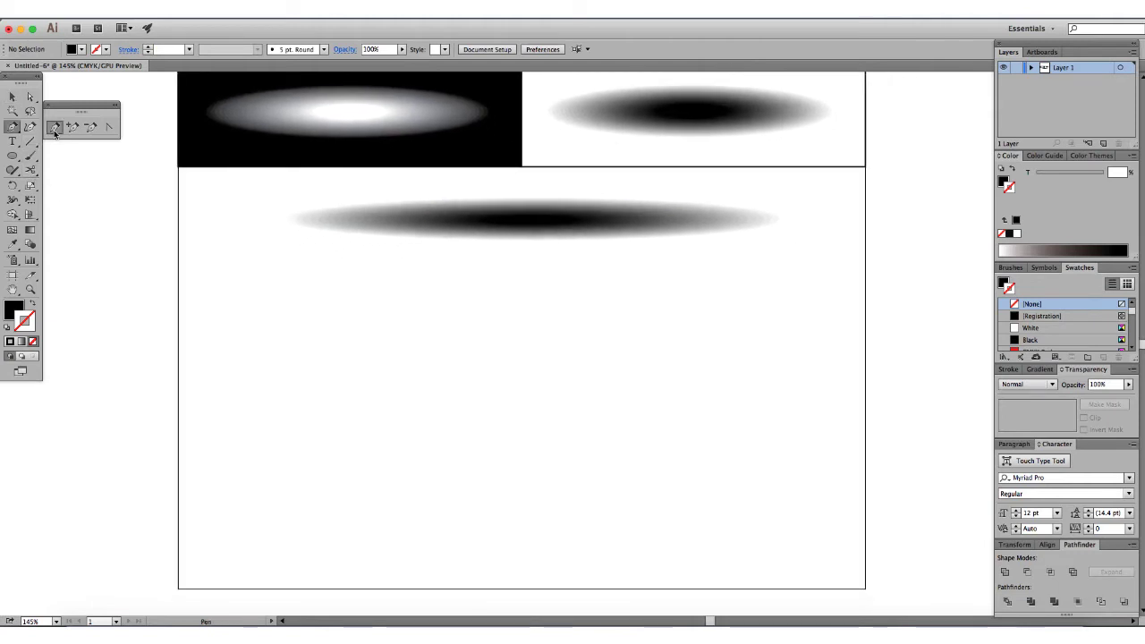
click(233, 475)
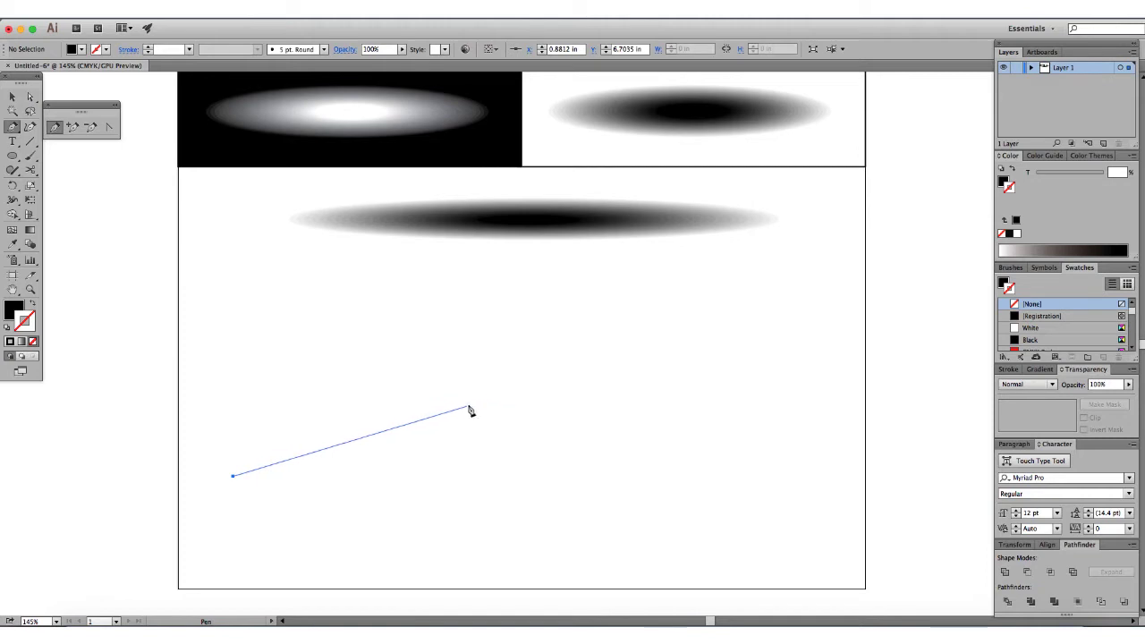
drag(467, 406, 593, 395)
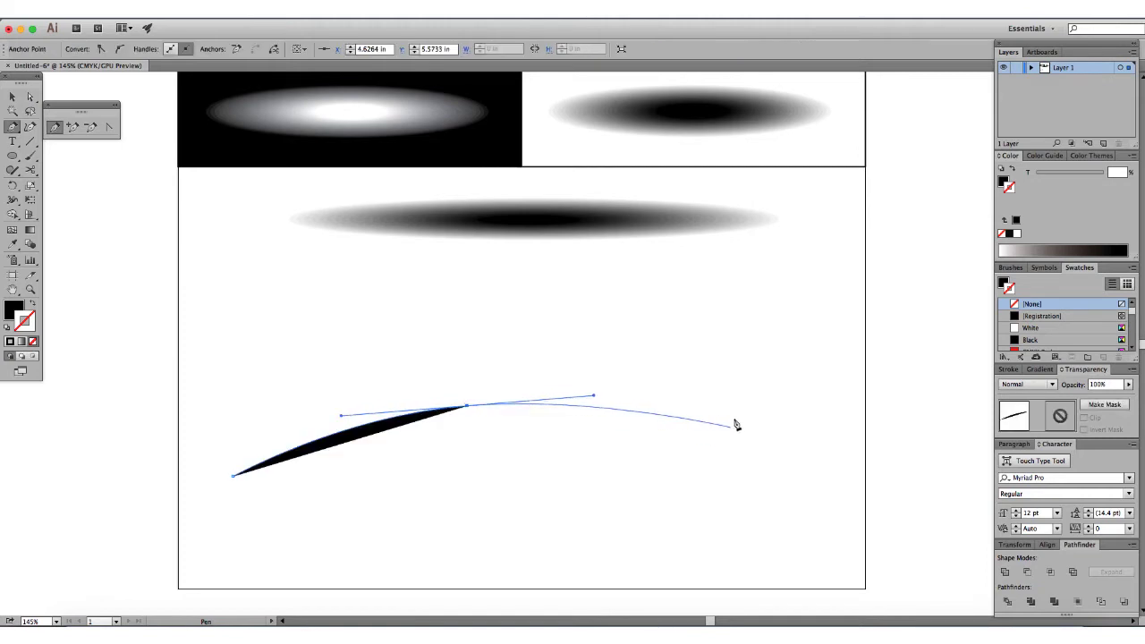
drag(643, 456, 678, 481)
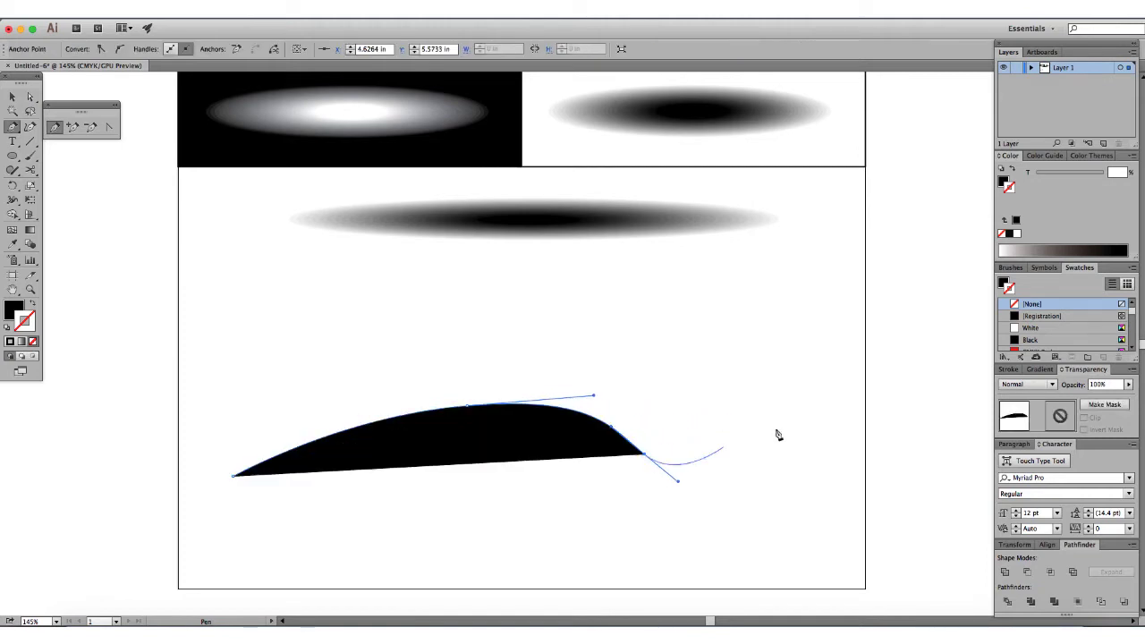
click(818, 433)
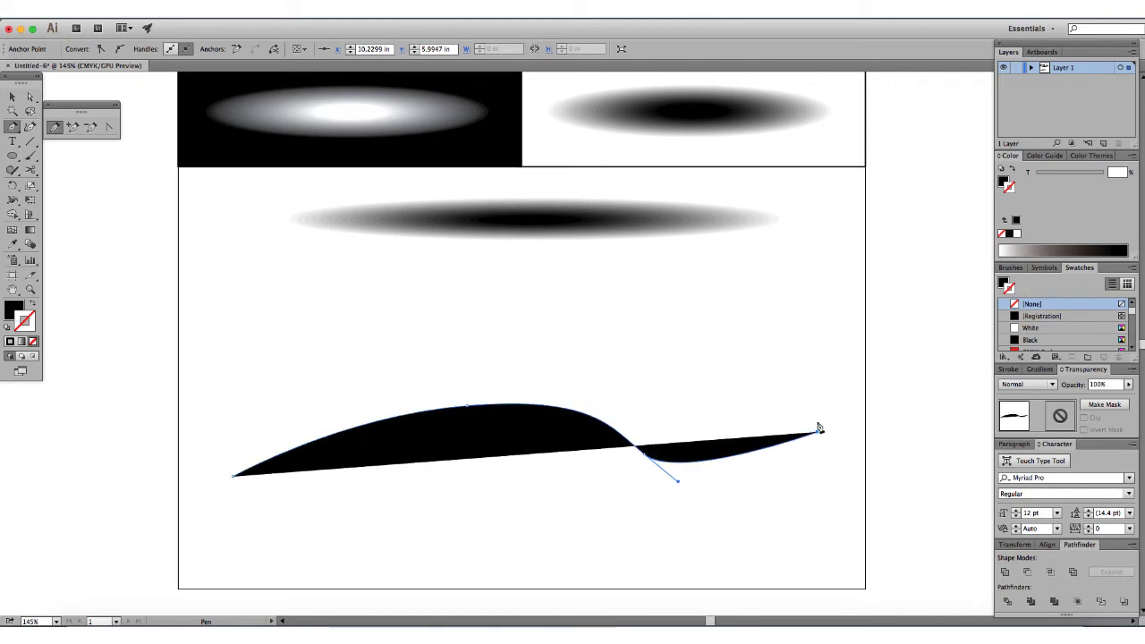
click(34, 306)
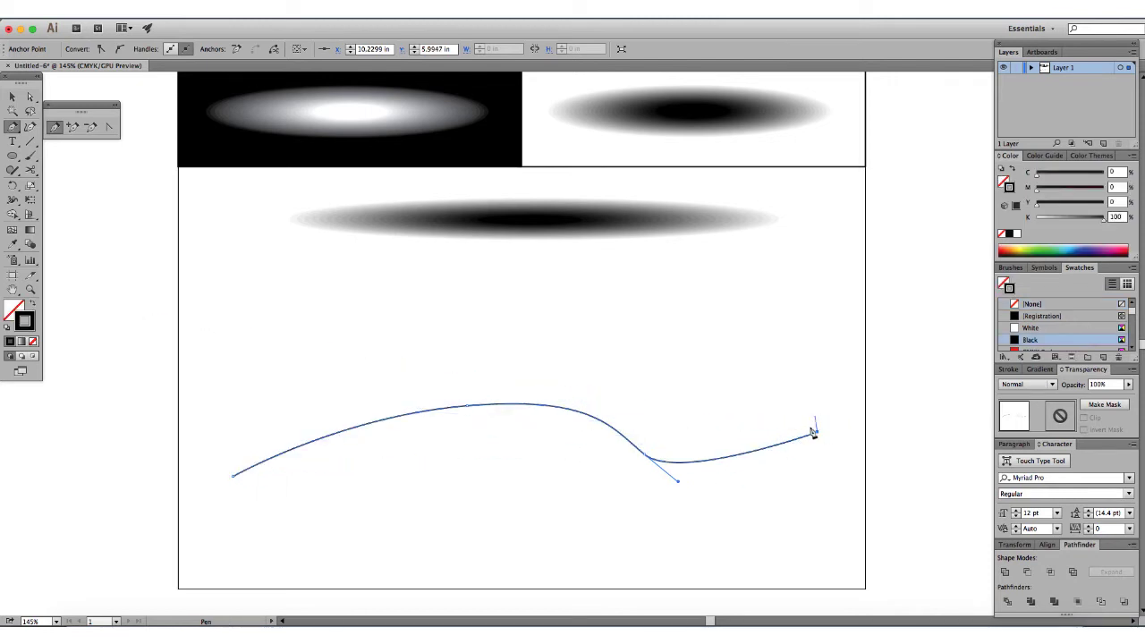
key(v)
click(874, 428)
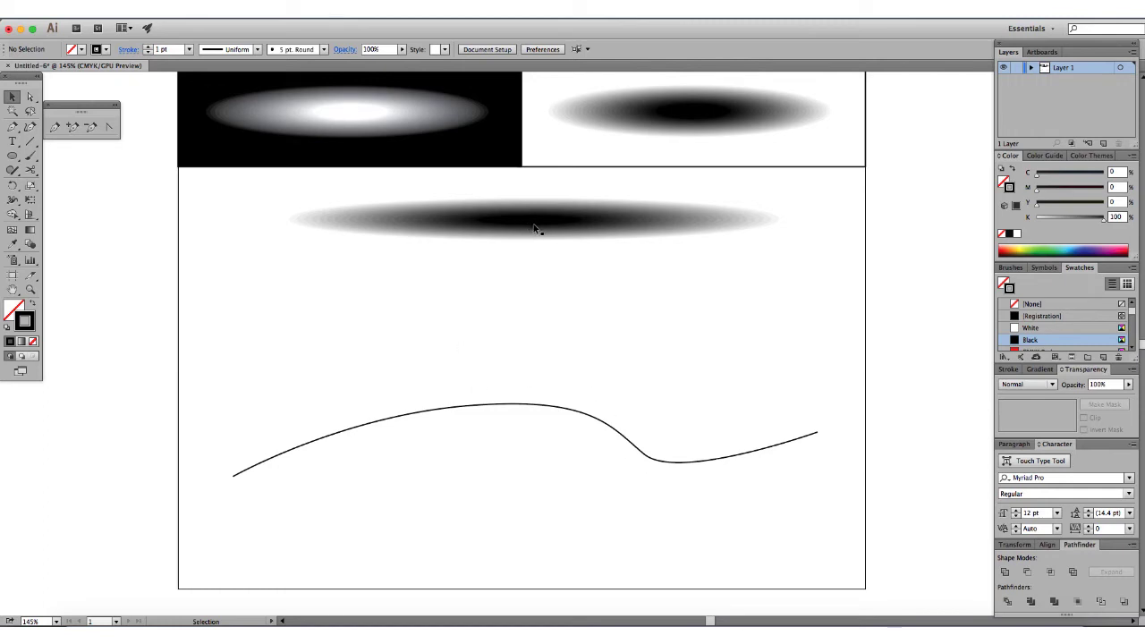
Step: Squash the dark blend ellipse vertically into a thin band near the top
drag(535, 229, 538, 519)
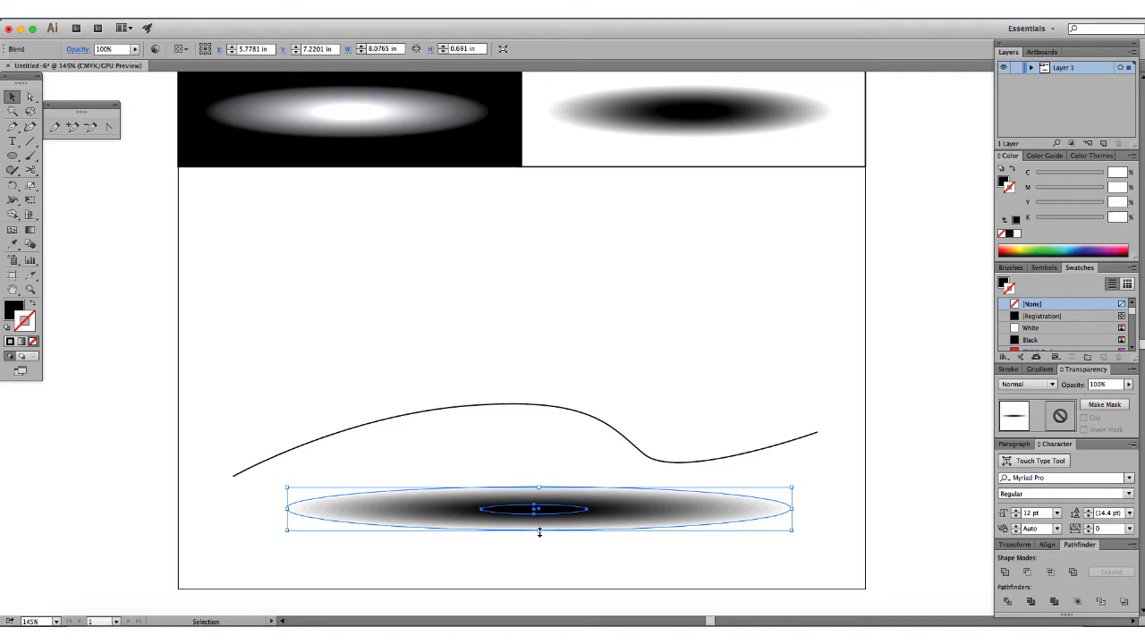
drag(540, 533, 548, 235)
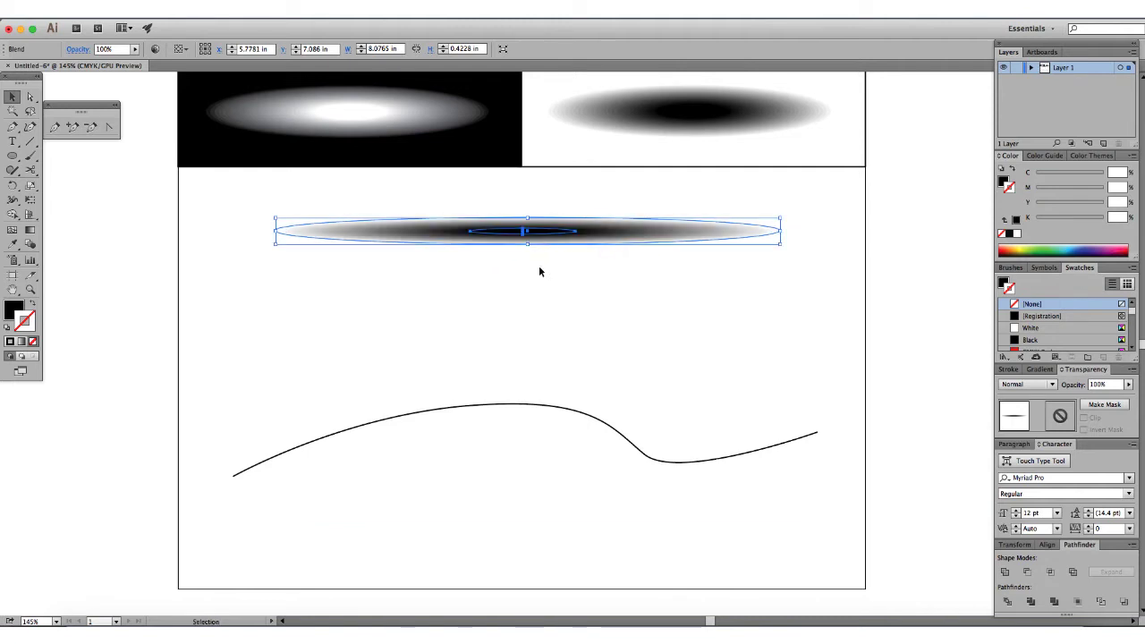
click(570, 196)
click(554, 232)
Step: Save the flattened blend as Pattern Brush 1 with default pattern options
click(1012, 268)
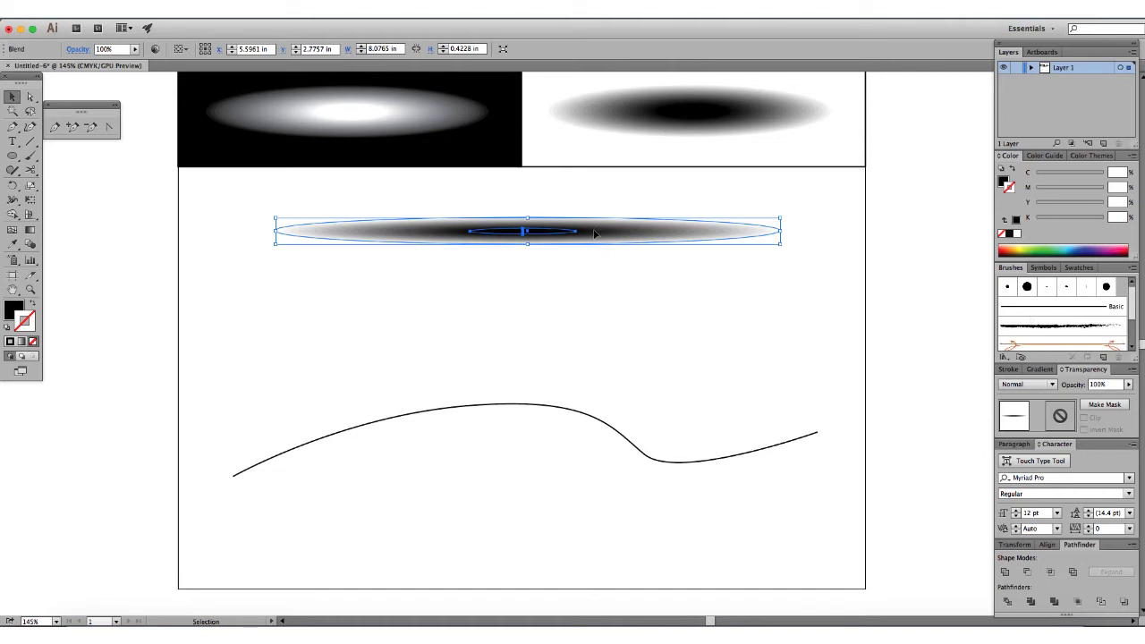
mouse_move(595, 233)
mouse_down()
mouse_move(772, 317)
mouse_move(1010, 330)
mouse_move(1042, 320)
mouse_move(1030, 322)
mouse_up()
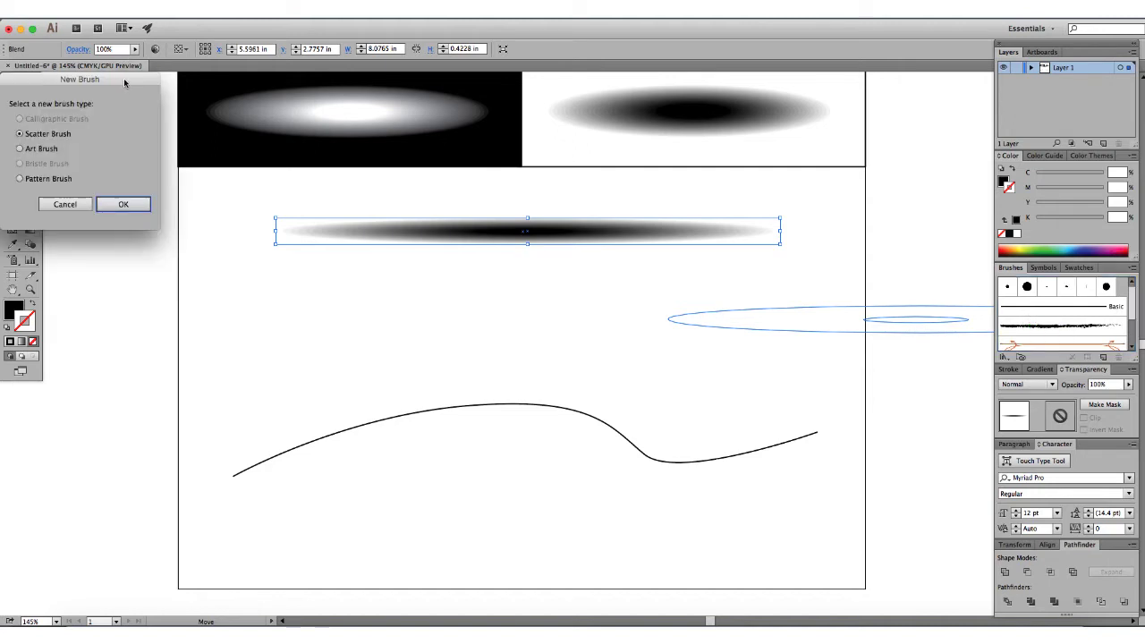
mouse_move(124, 78)
mouse_down()
mouse_move(260, 114)
mouse_move(524, 273)
mouse_move(583, 279)
mouse_up()
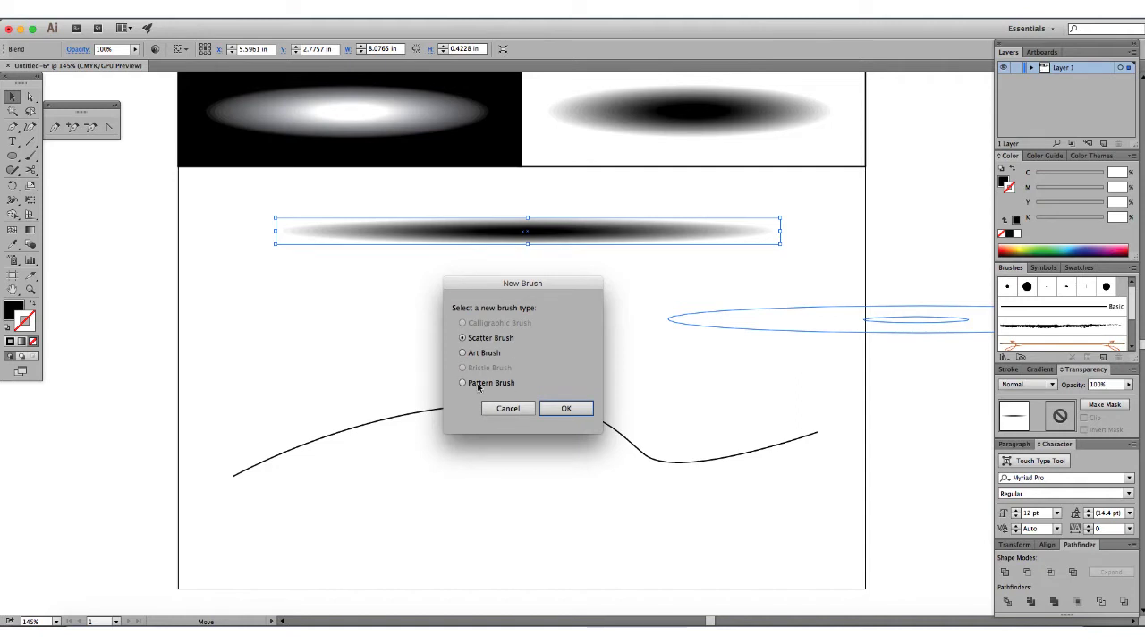
drag(562, 295, 575, 294)
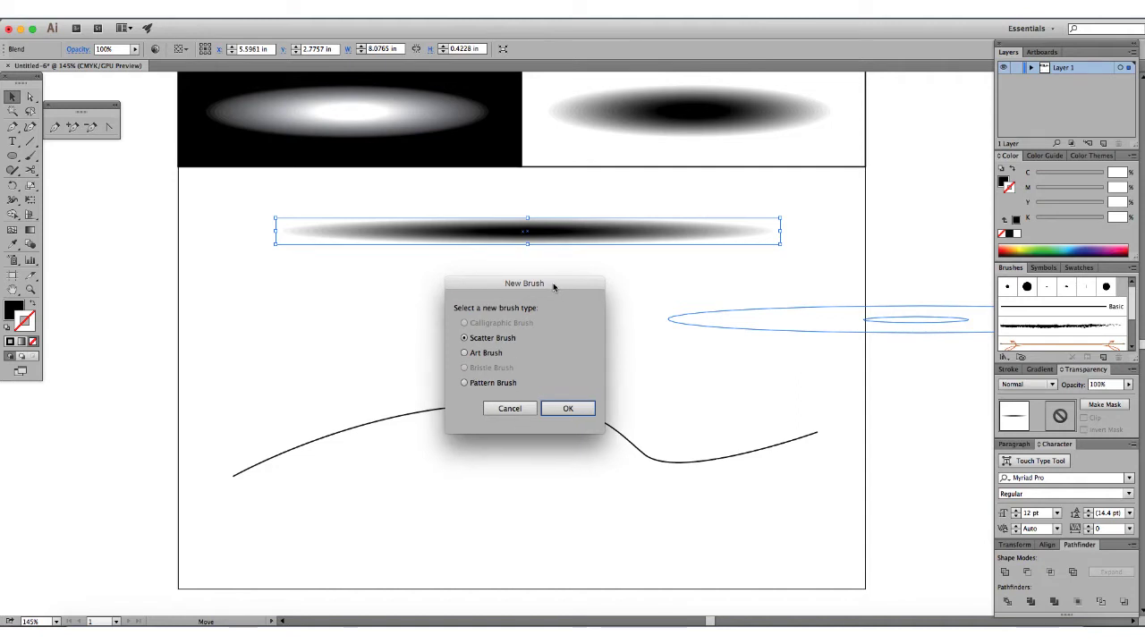
click(488, 383)
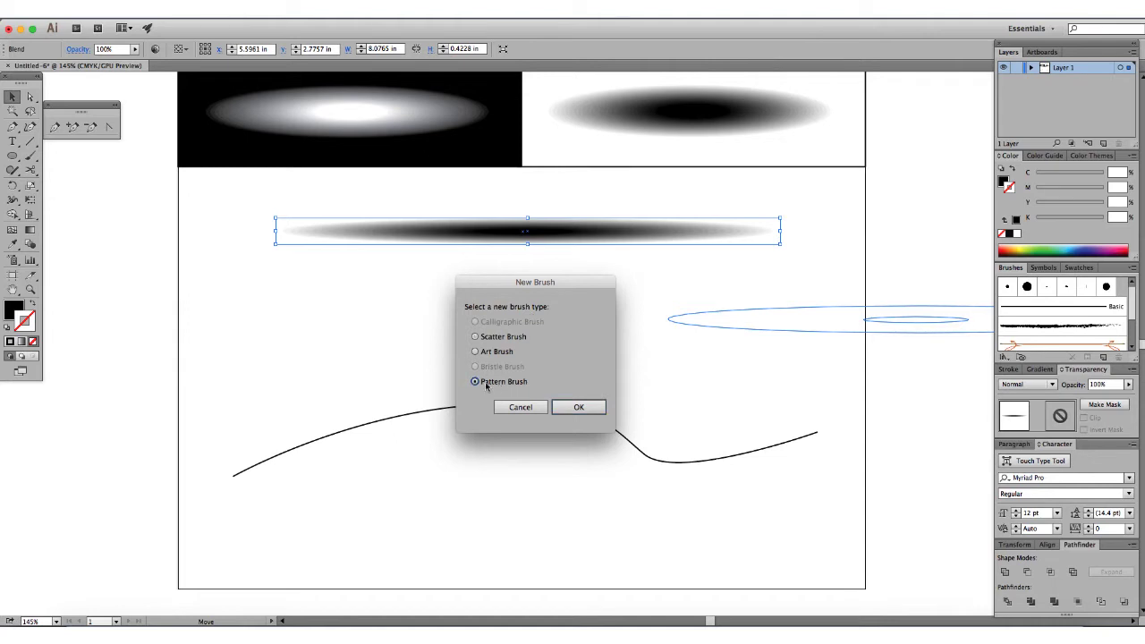
click(579, 408)
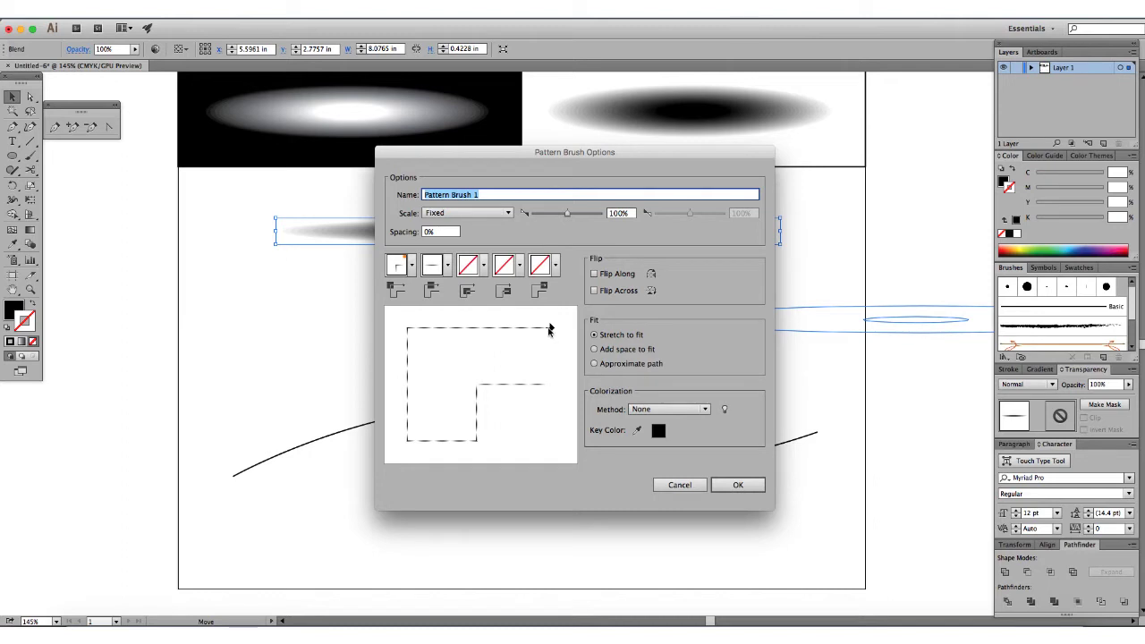
click(738, 485)
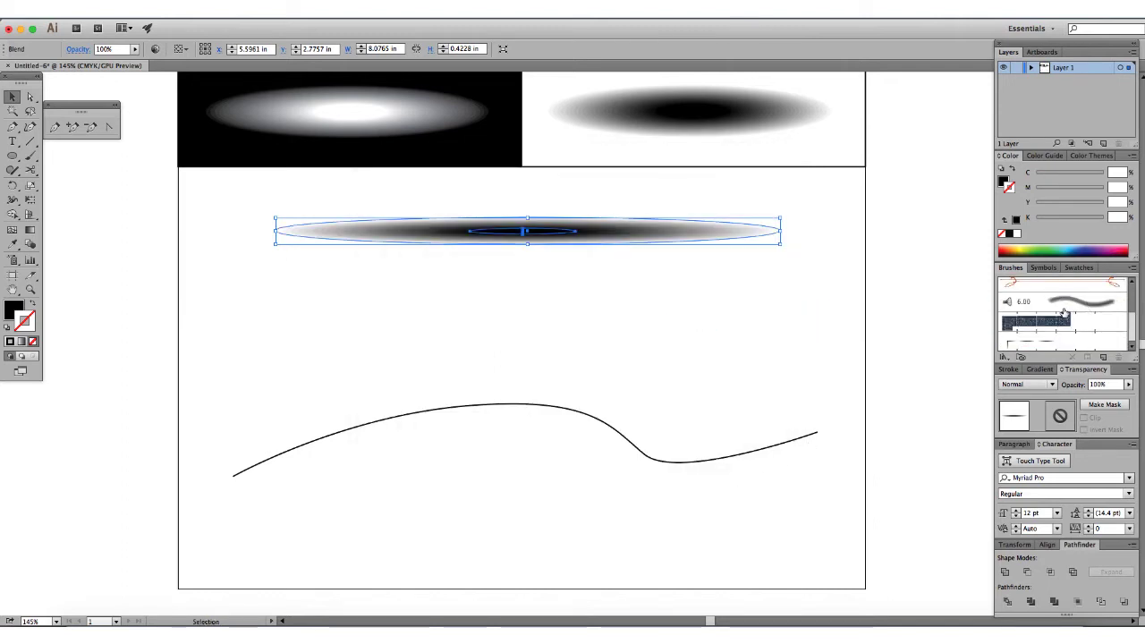
Step: Apply Pattern Brush 1 to the wavy curve
scroll(1107, 335, down, 1)
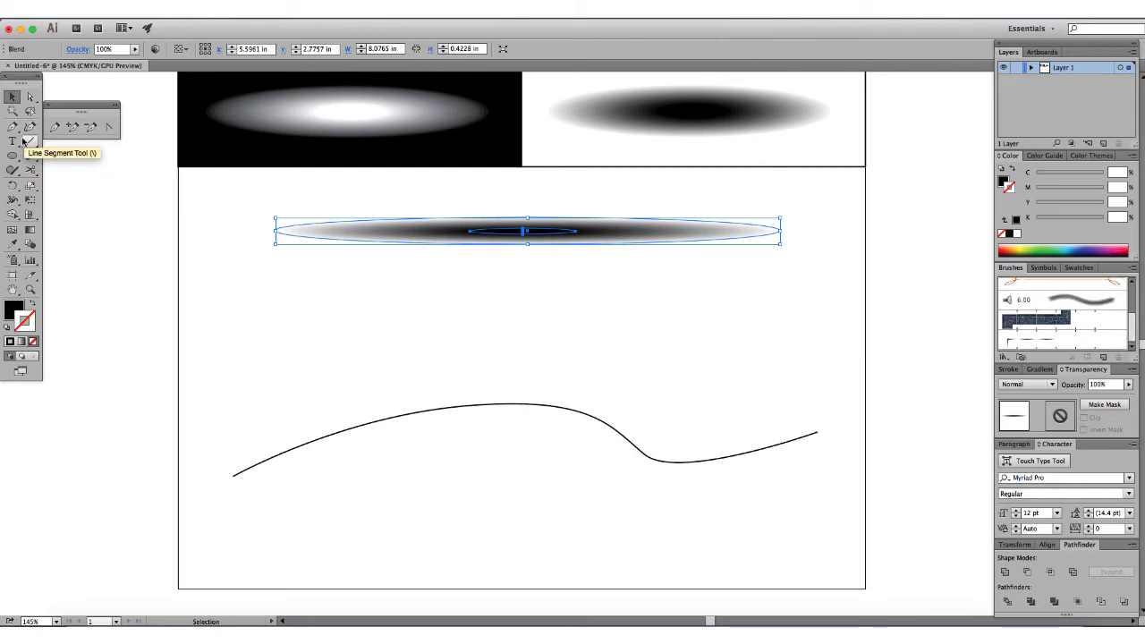
click(451, 409)
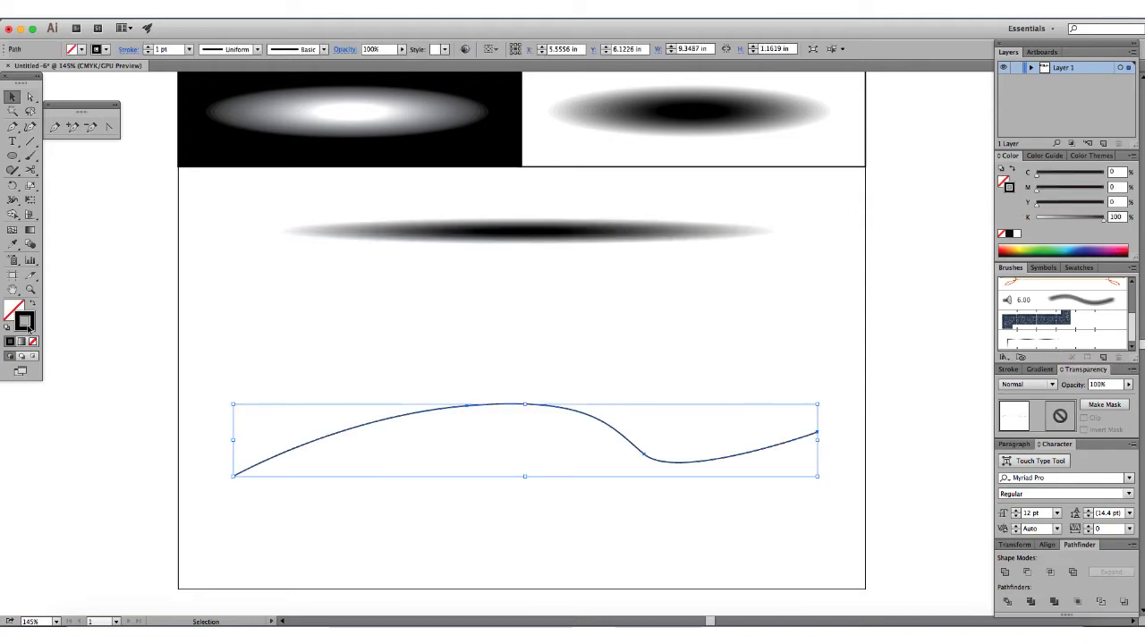
click(1052, 340)
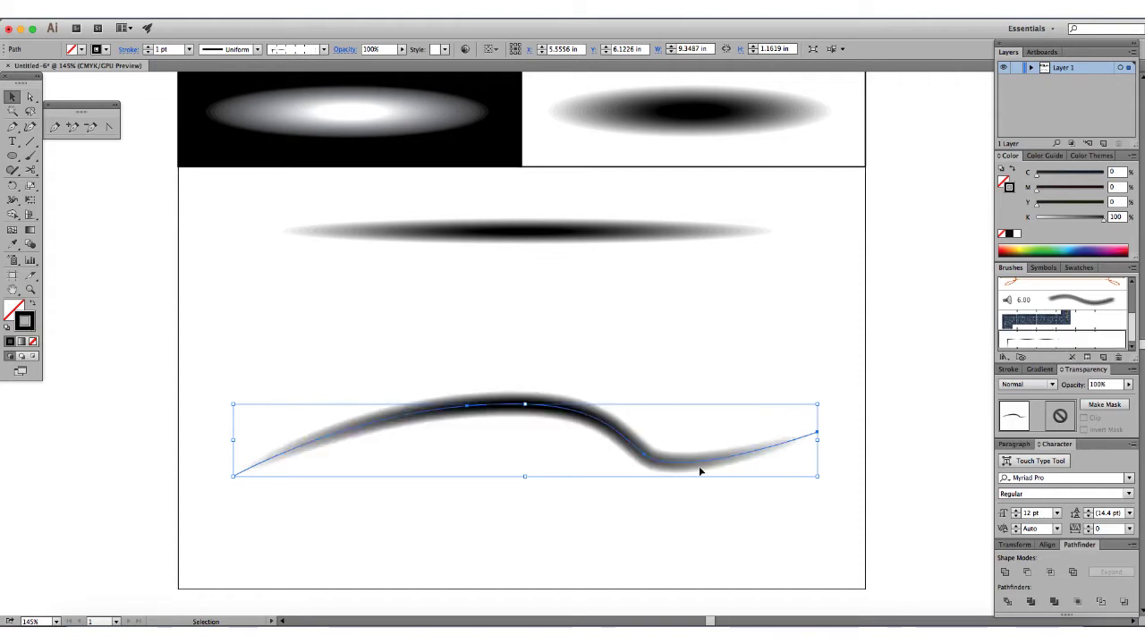
click(773, 343)
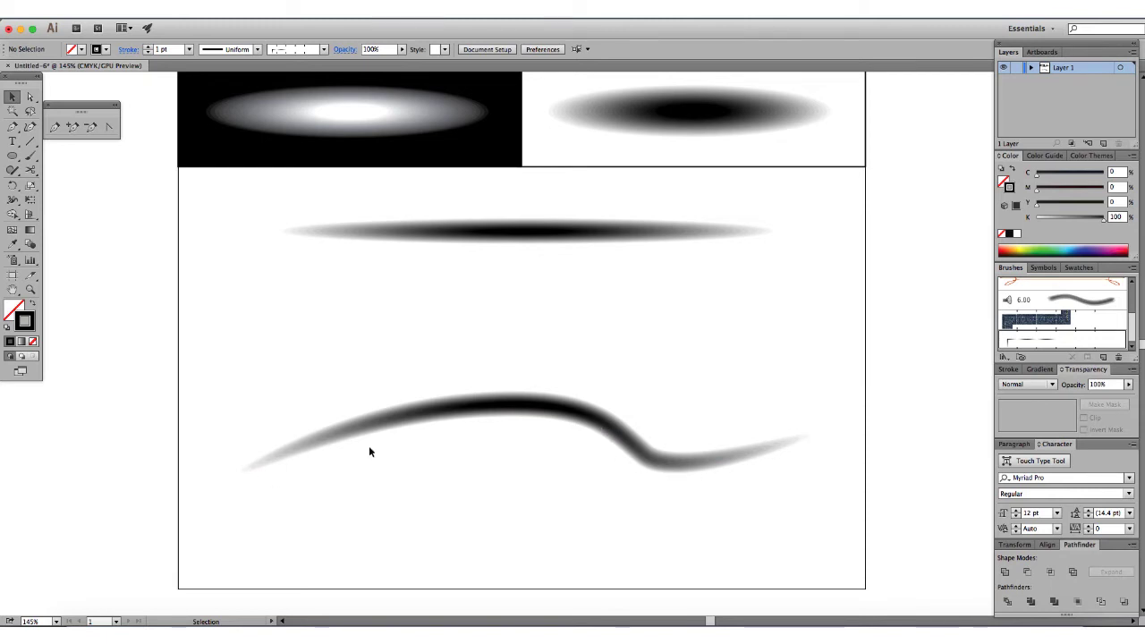
Step: Thin the curve's brushed stroke to 0.5 pt, then to 0.25 pt
click(579, 414)
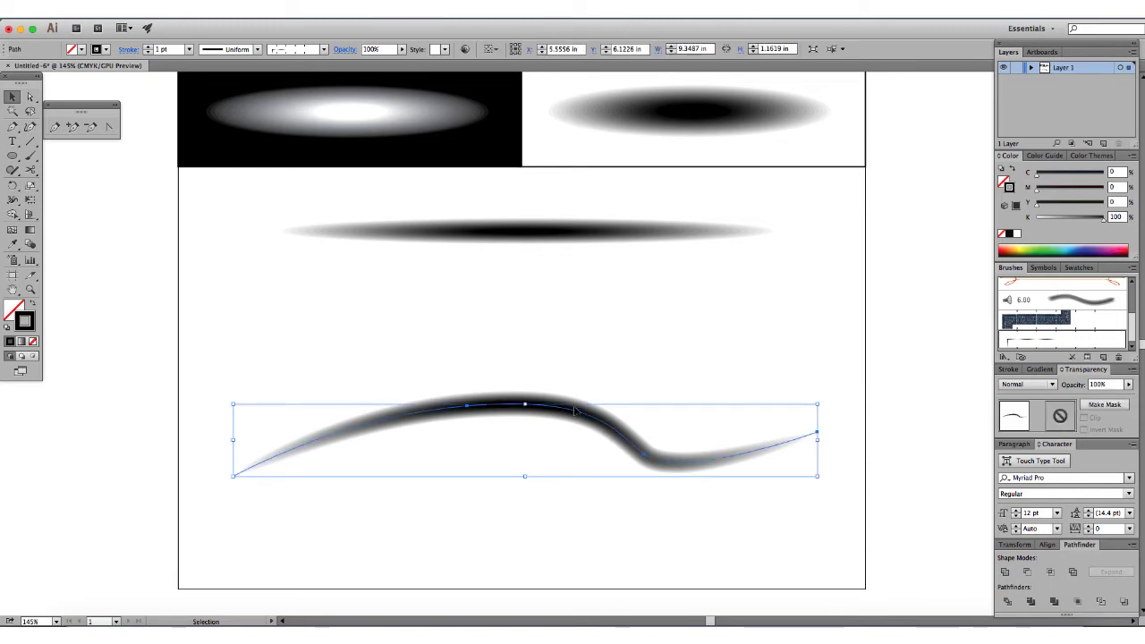
click(1008, 369)
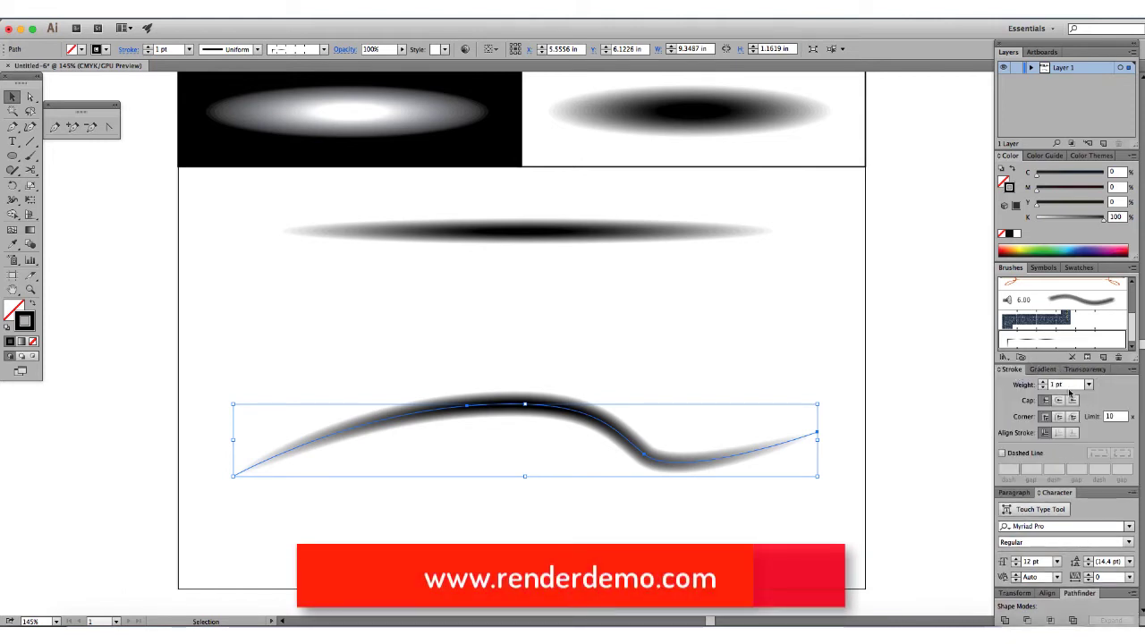
click(1089, 384)
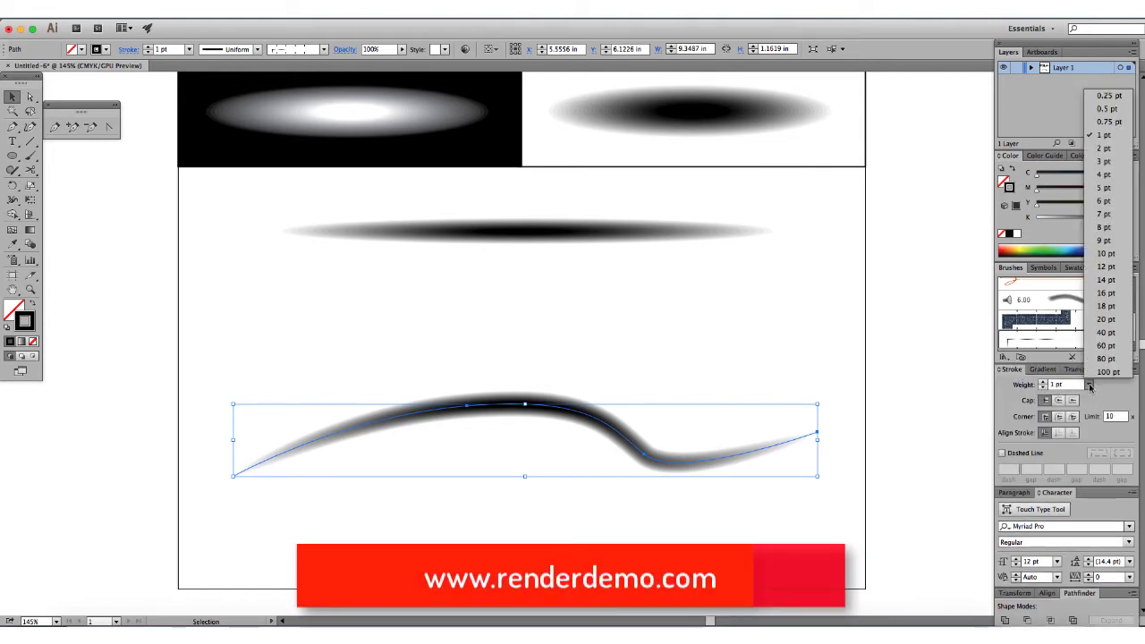
click(1107, 108)
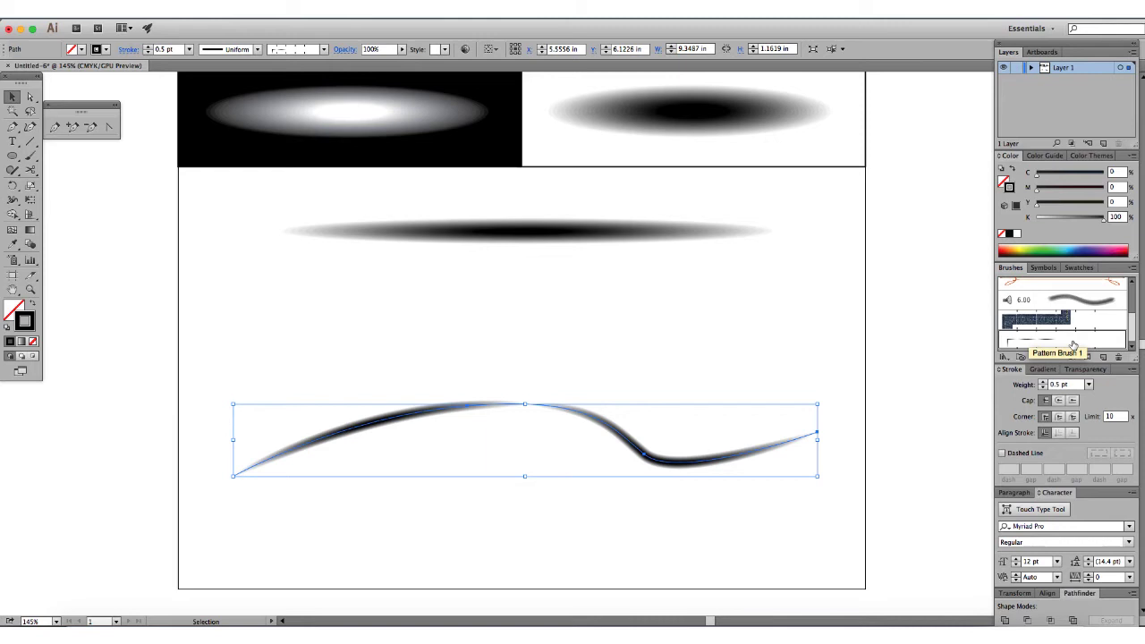
click(1088, 385)
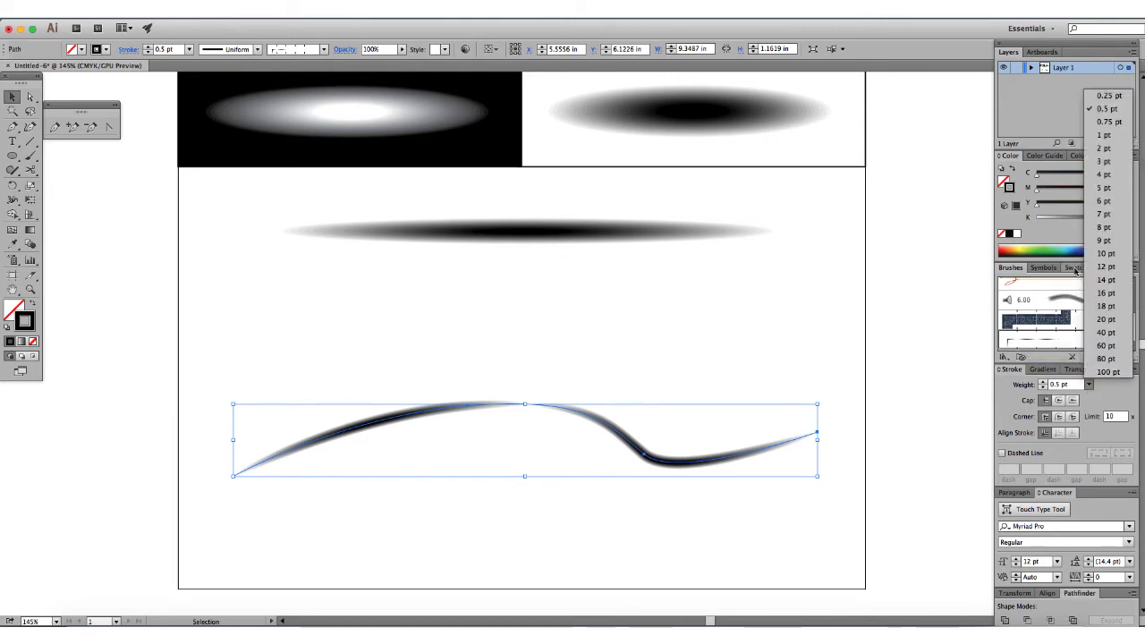
click(1103, 95)
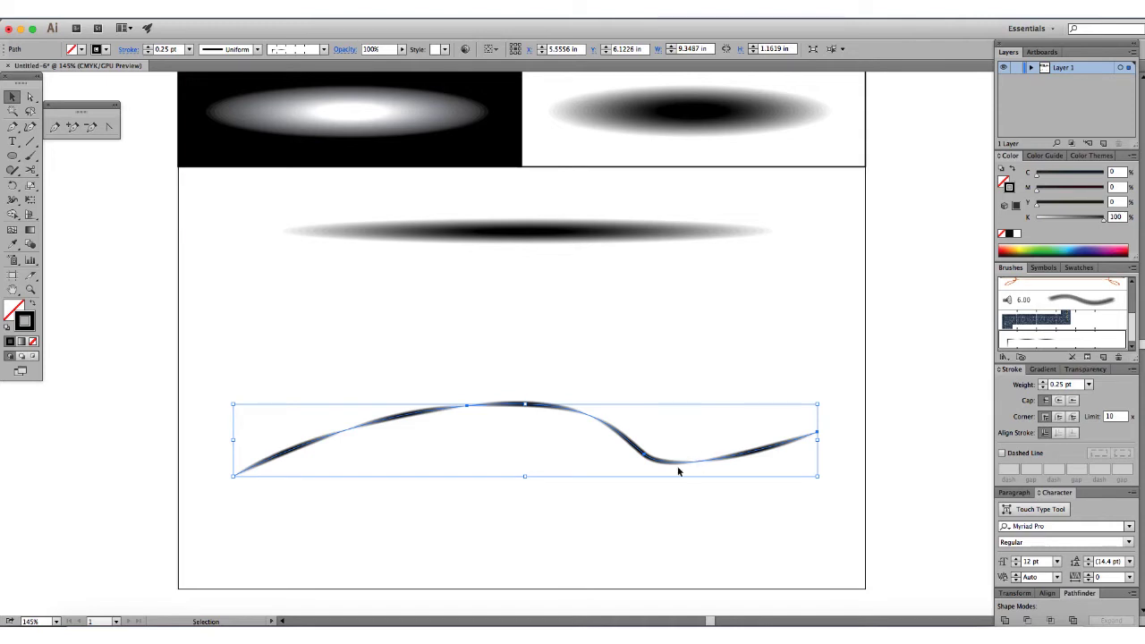
Step: Set Pattern Brush 1 spacing to 10 and apply it to existing strokes
double_click(1033, 341)
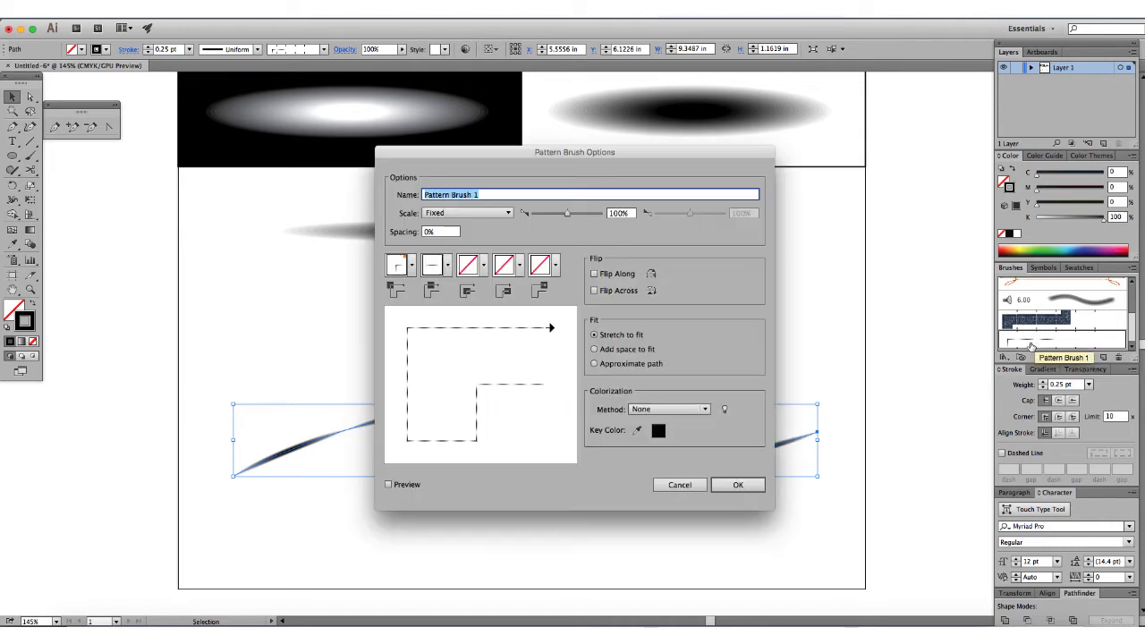
click(430, 235)
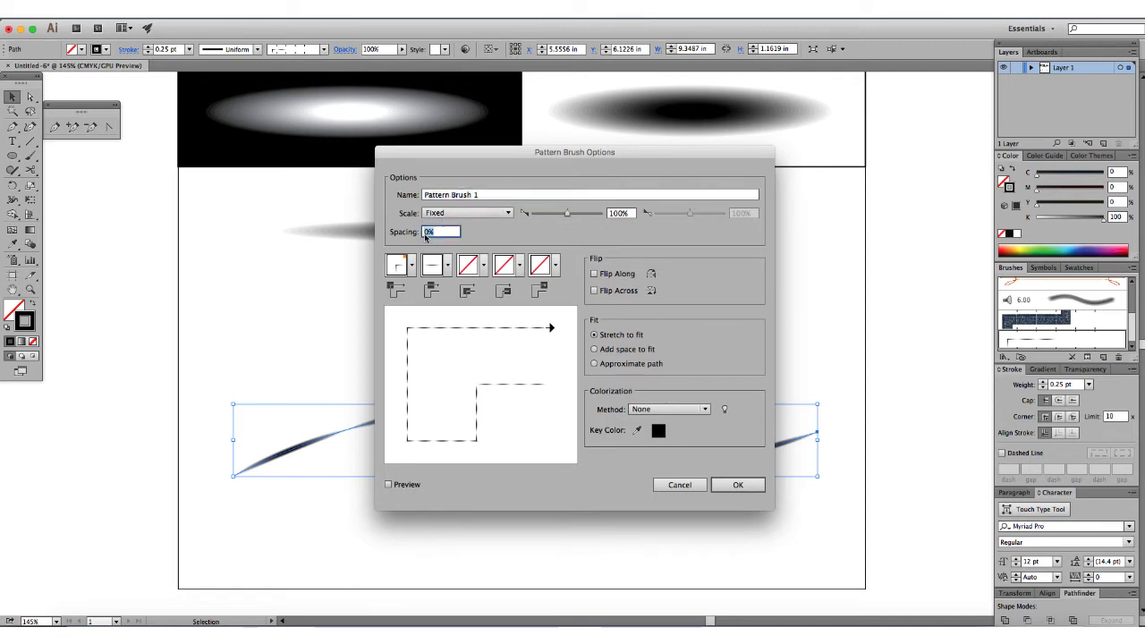
text(10)
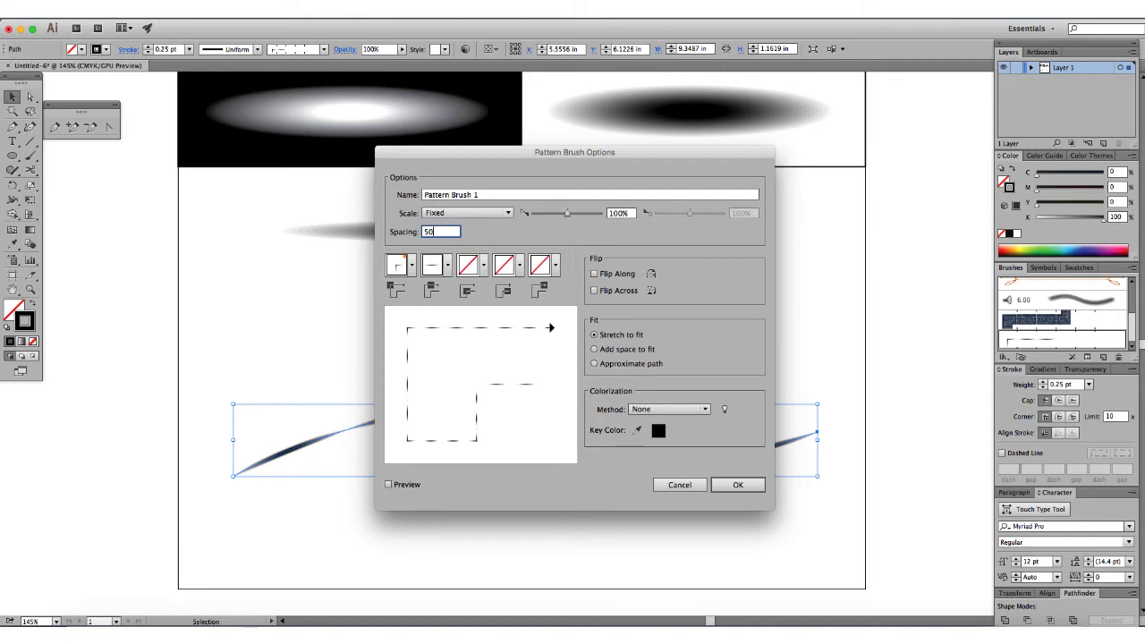
key(Return)
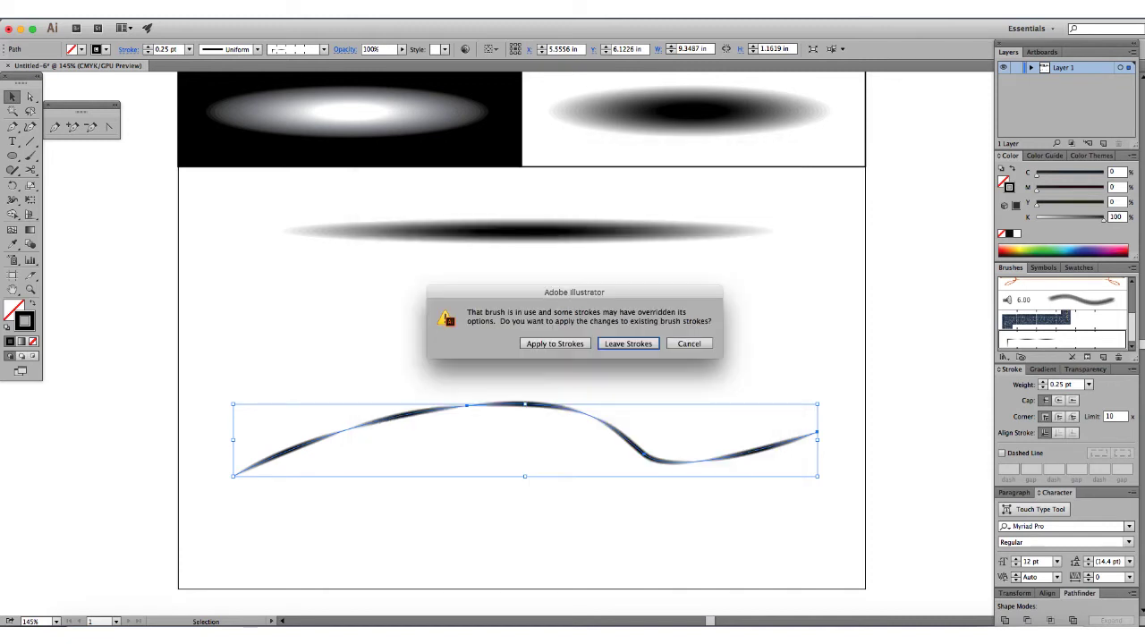
click(561, 345)
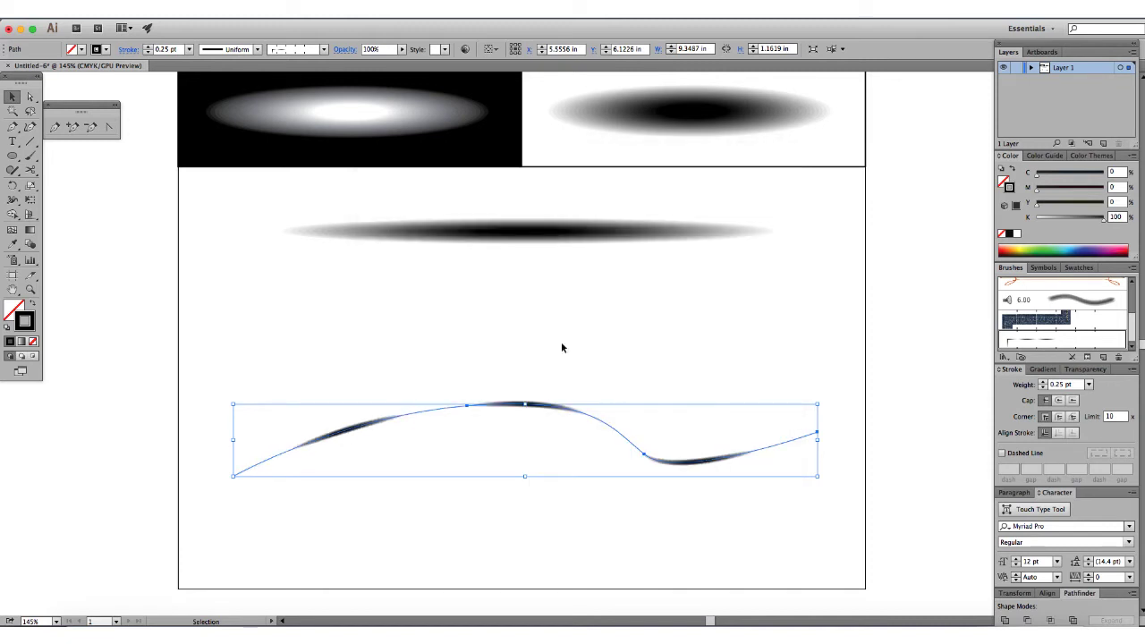
click(404, 511)
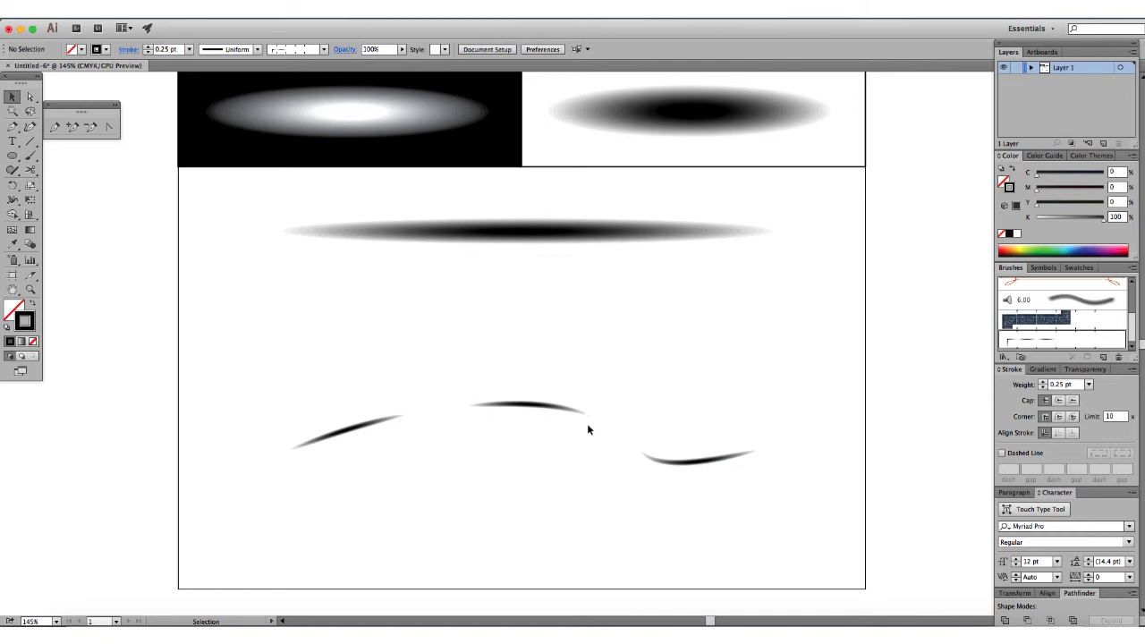
Step: Place a copy of the dashed curve lower down and drag the black blend into Brushes
click(698, 462)
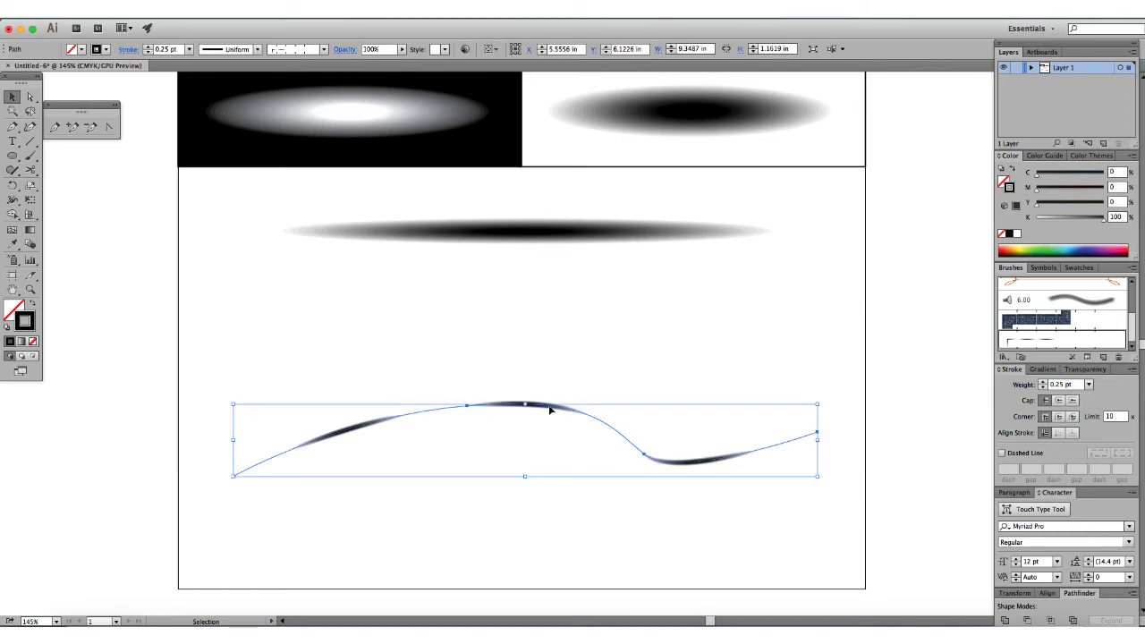
key(ctrl+z)
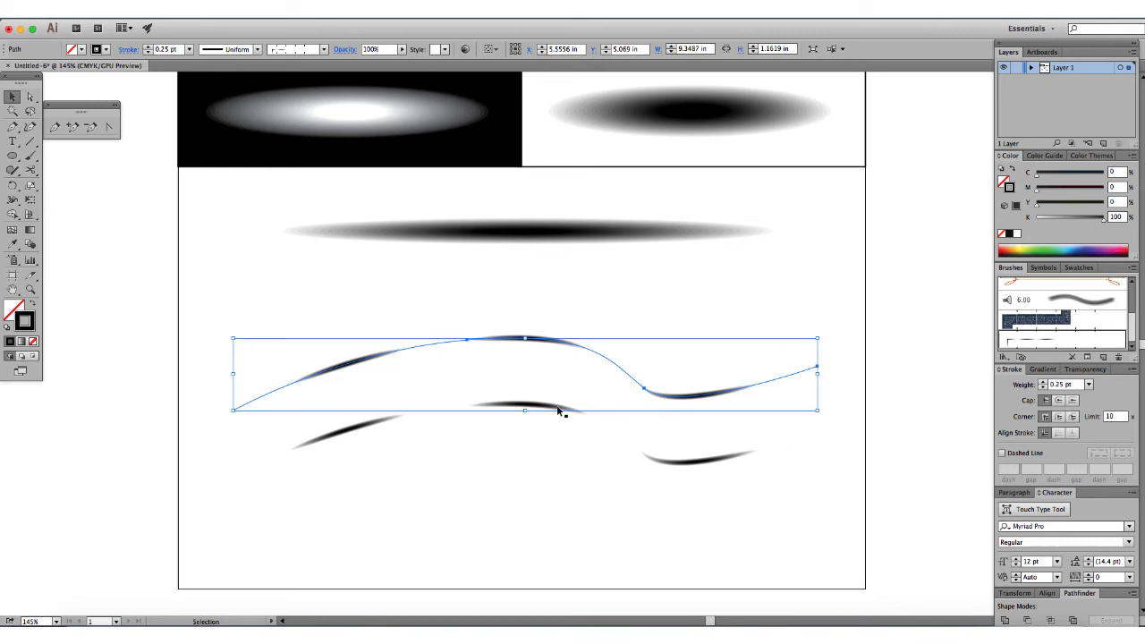
drag(559, 410, 555, 498)
click(333, 376)
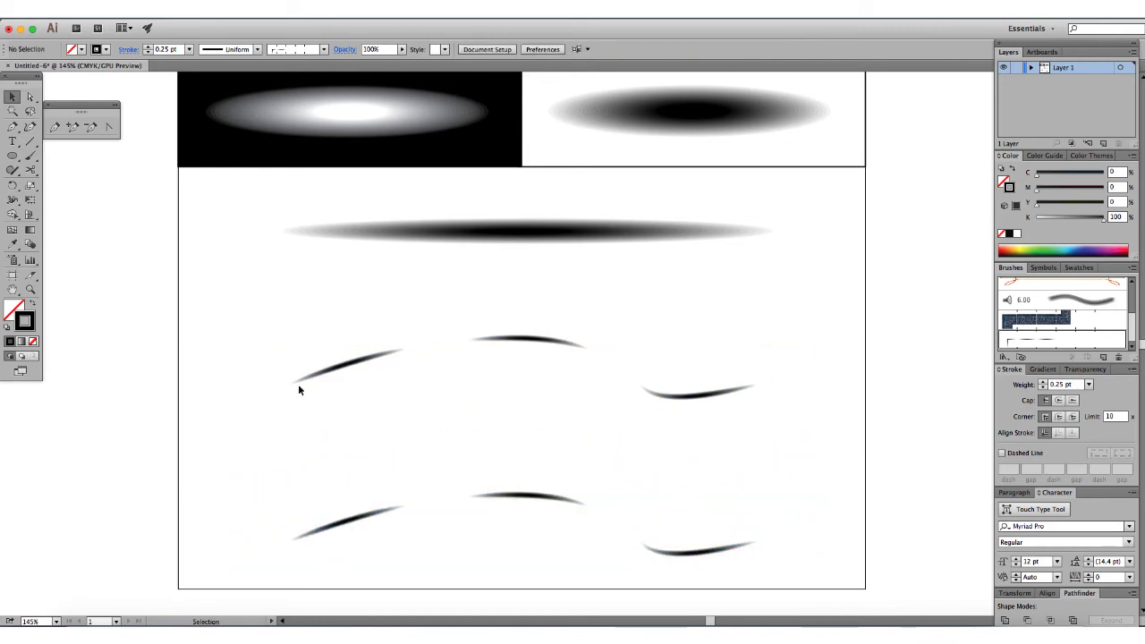
mouse_move(537, 234)
mouse_down()
mouse_move(555, 259)
mouse_move(892, 341)
mouse_move(1022, 348)
mouse_move(1043, 331)
mouse_up()
Step: Make the black blend an art brush, accepting the default Art Brush Options
click(492, 353)
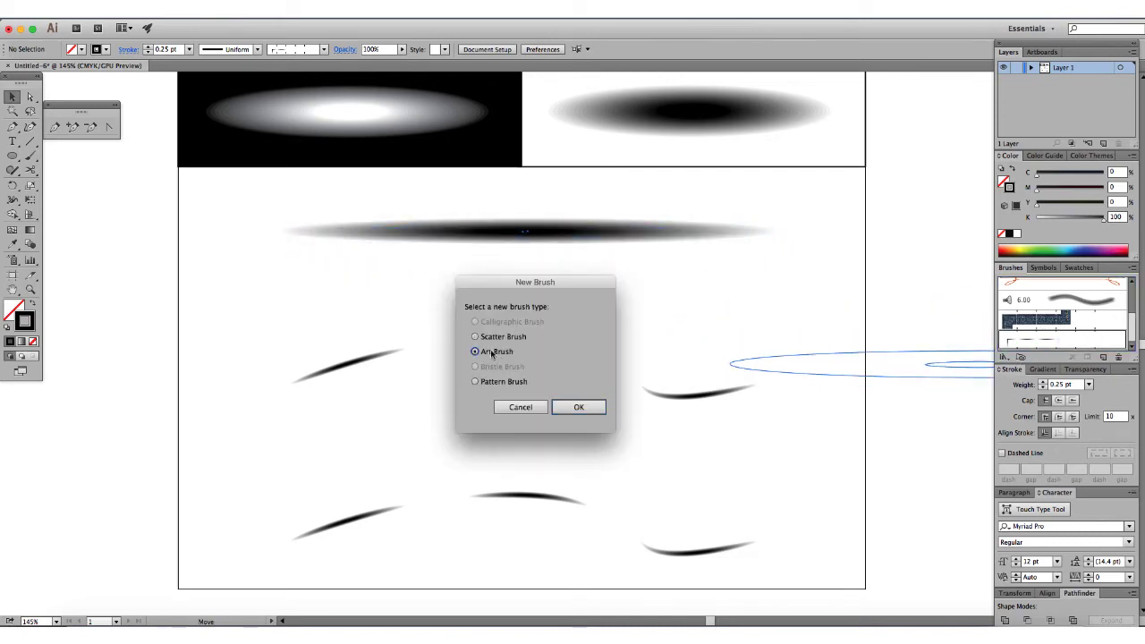
click(578, 408)
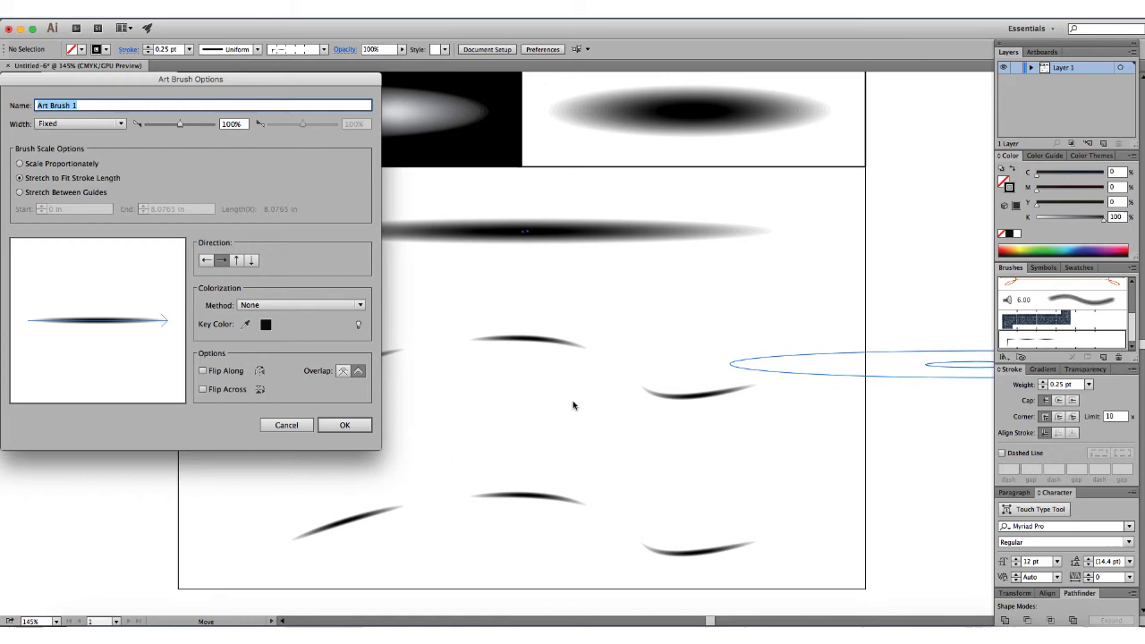
mouse_move(289, 77)
mouse_down()
mouse_move(569, 105)
mouse_move(619, 131)
mouse_up()
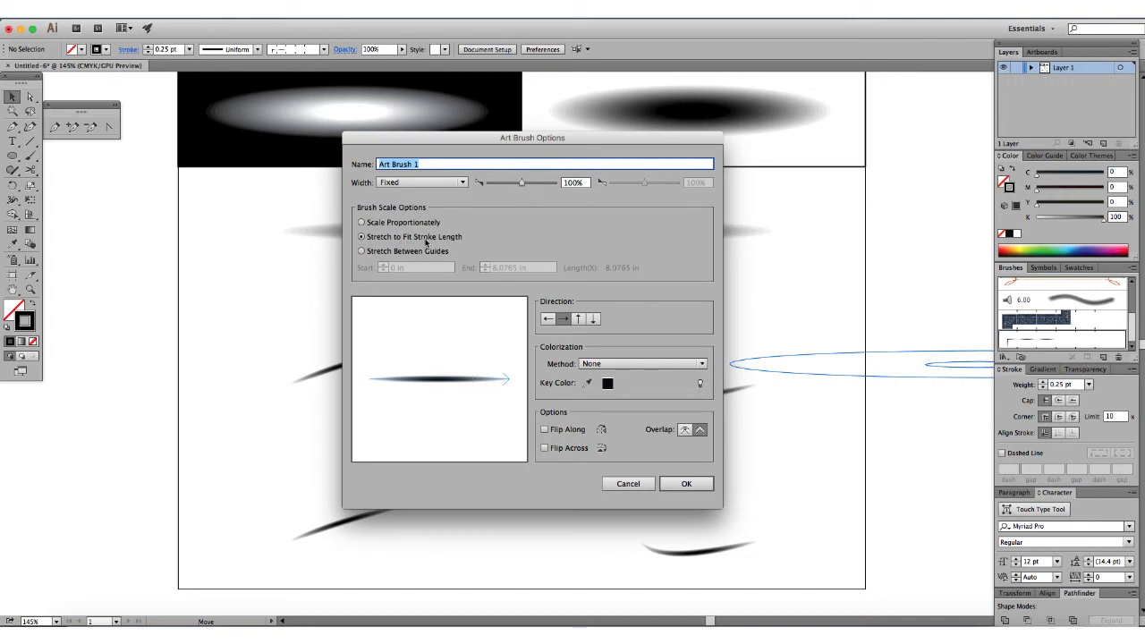
click(687, 484)
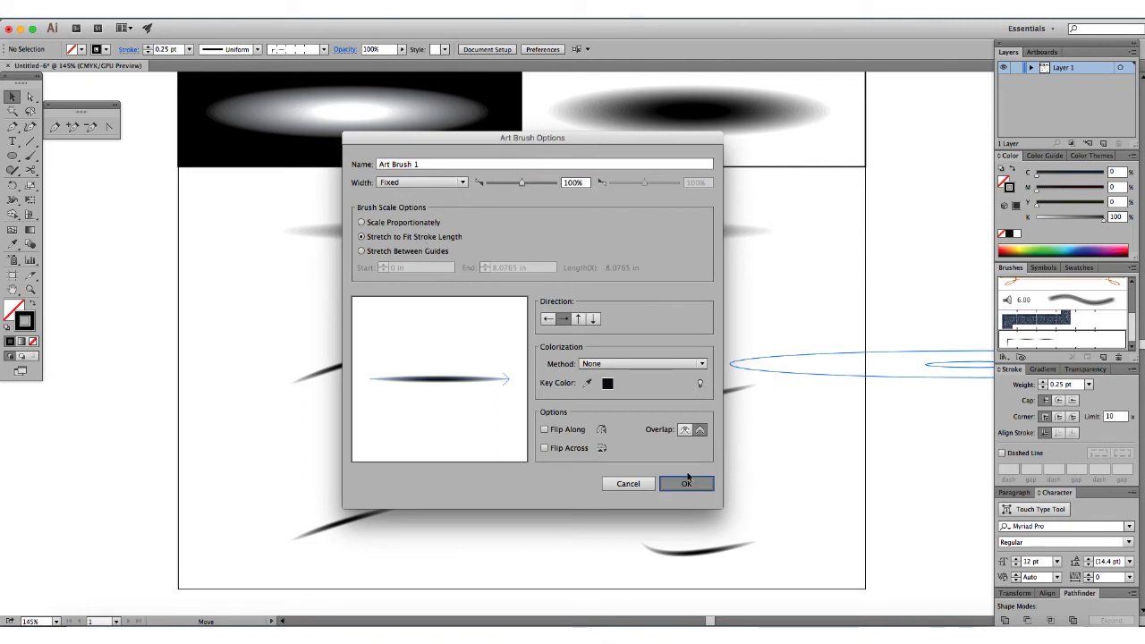
Step: Strip the pattern brush from the upper wavy curve and set its fill to None
click(1133, 344)
scroll(1135, 331, up, 1)
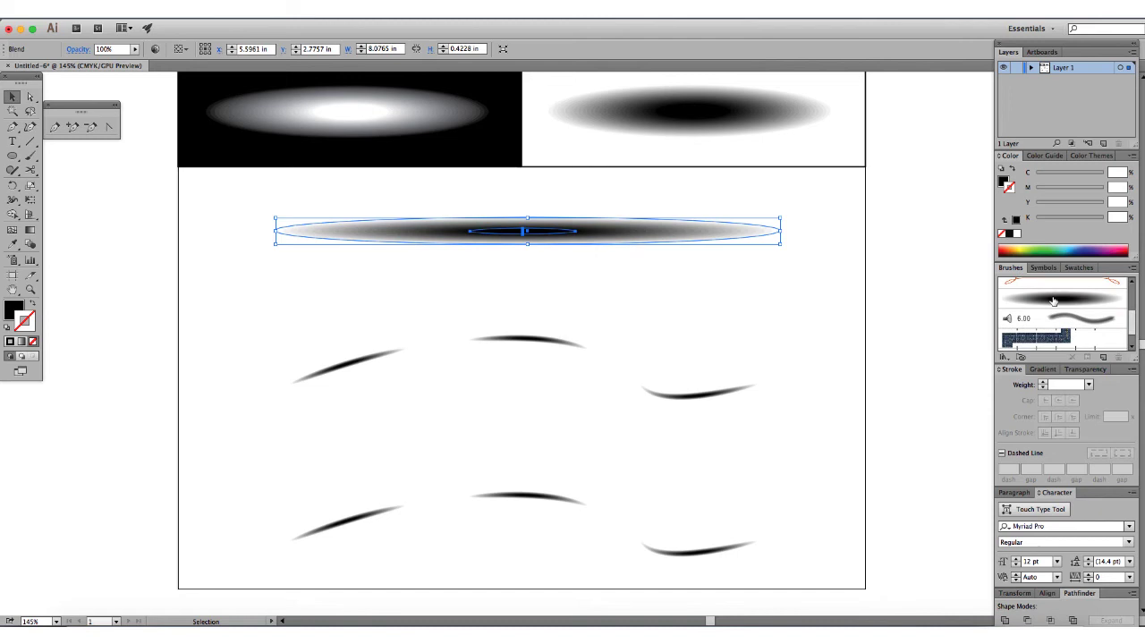
click(514, 343)
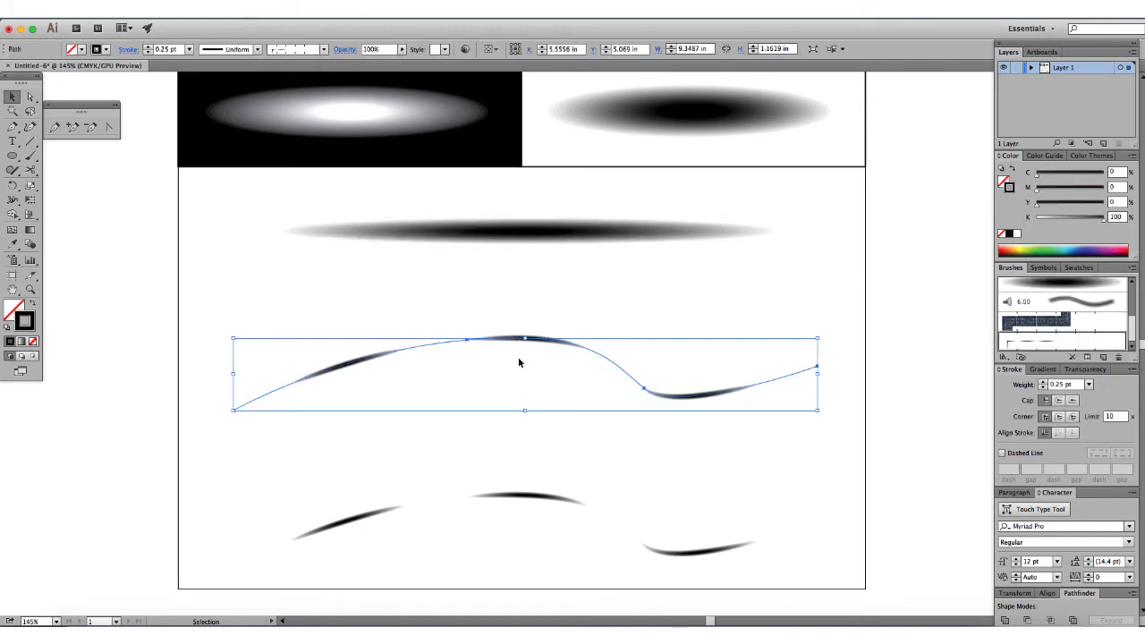
click(1038, 315)
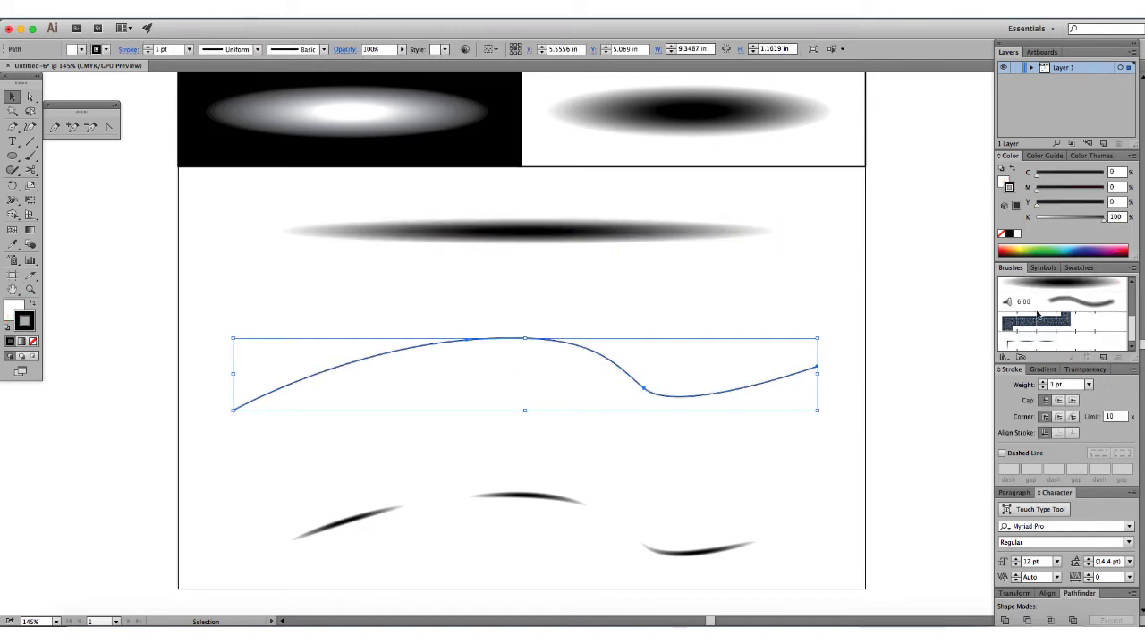
click(12, 309)
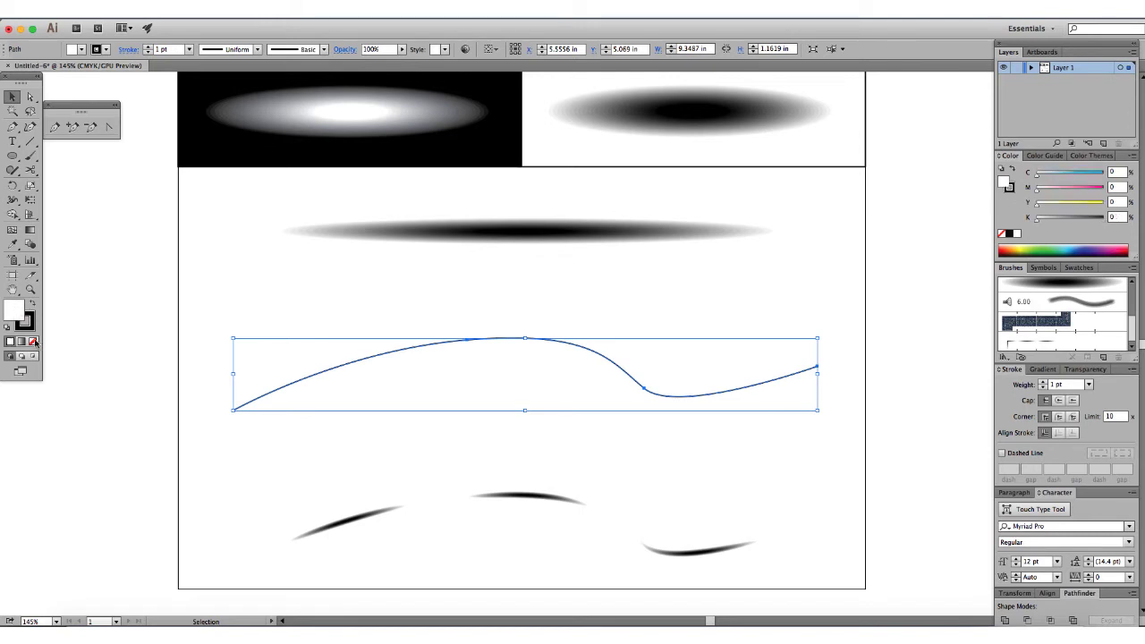
click(34, 342)
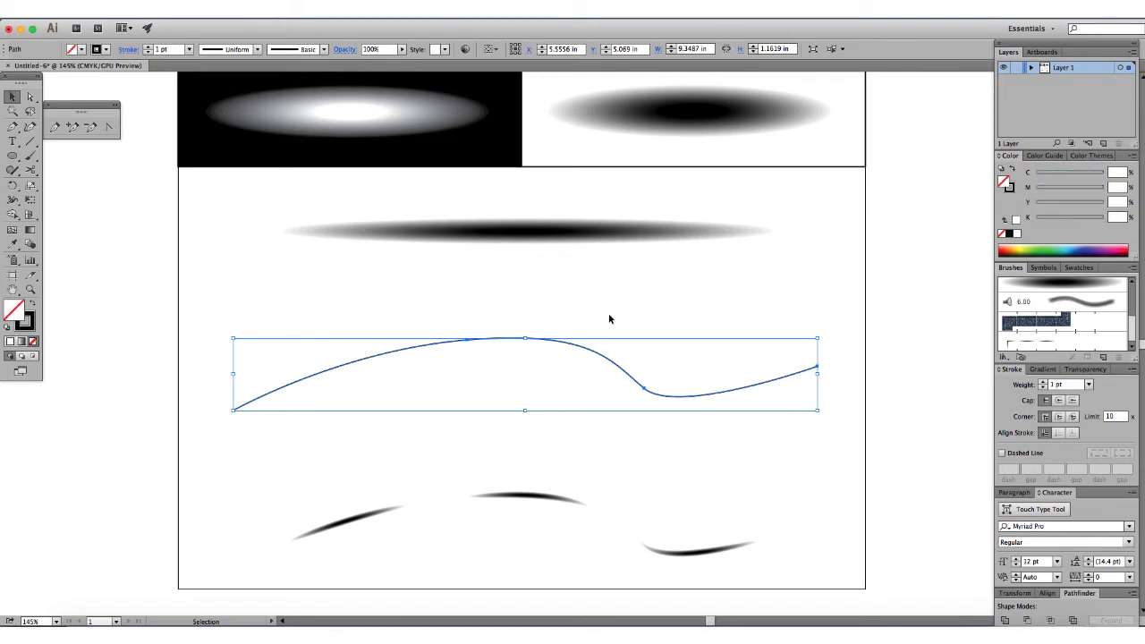
click(609, 320)
click(542, 344)
Step: Apply Art Brush 1 to the curve and set its stroke weight to 0.25 pt
scroll(1133, 332, up, 1)
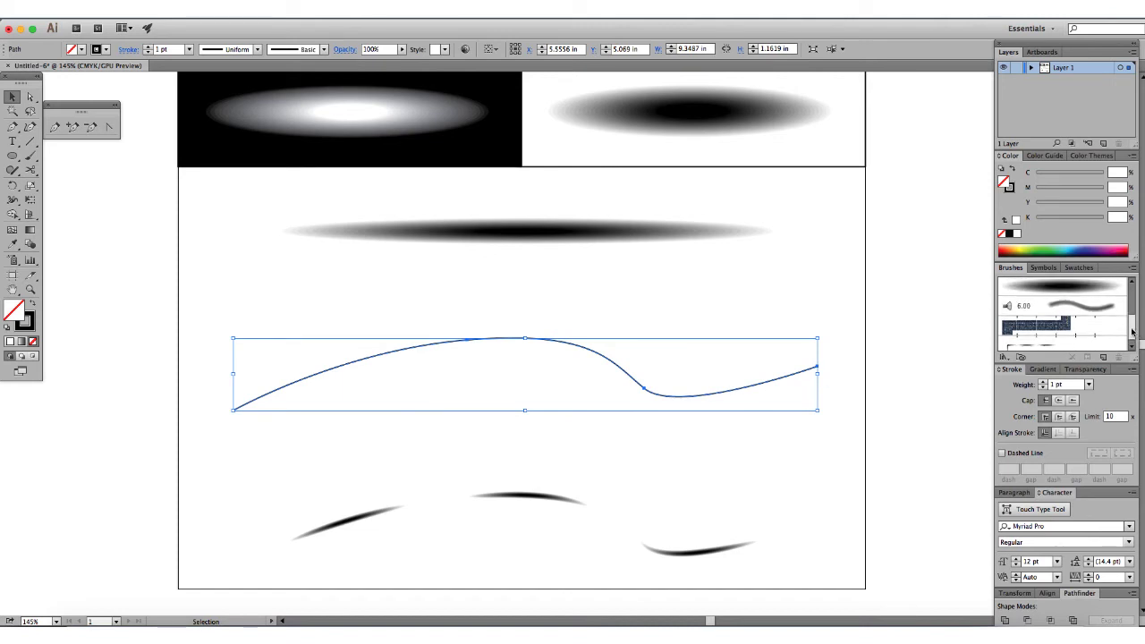
scroll(1132, 332, up, 1)
click(1065, 305)
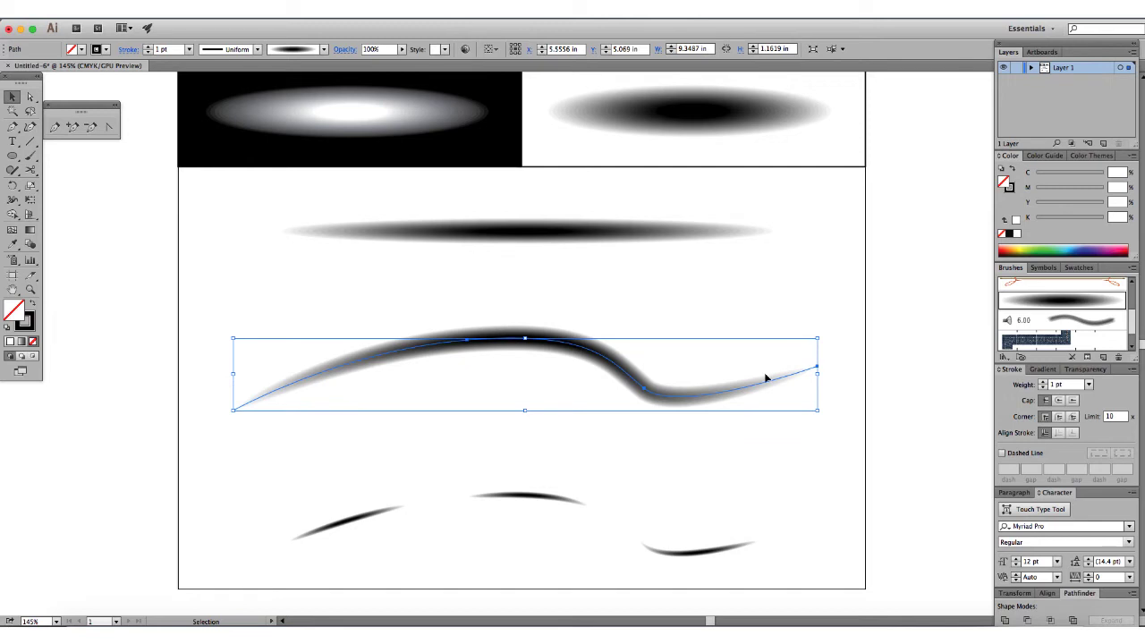
click(1089, 385)
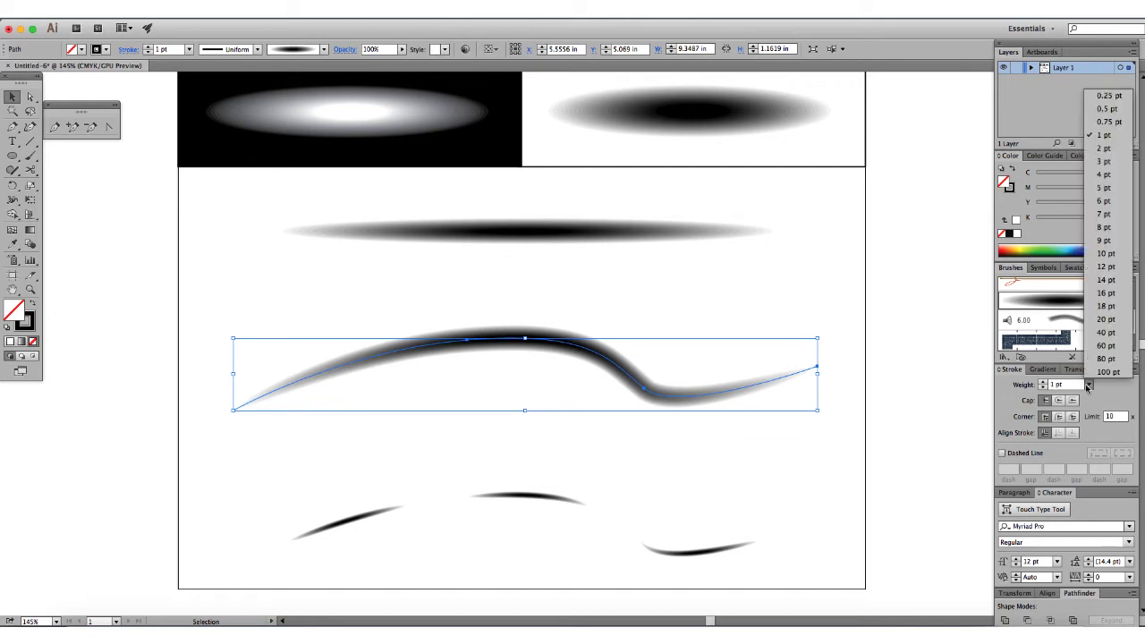
click(1110, 109)
click(452, 367)
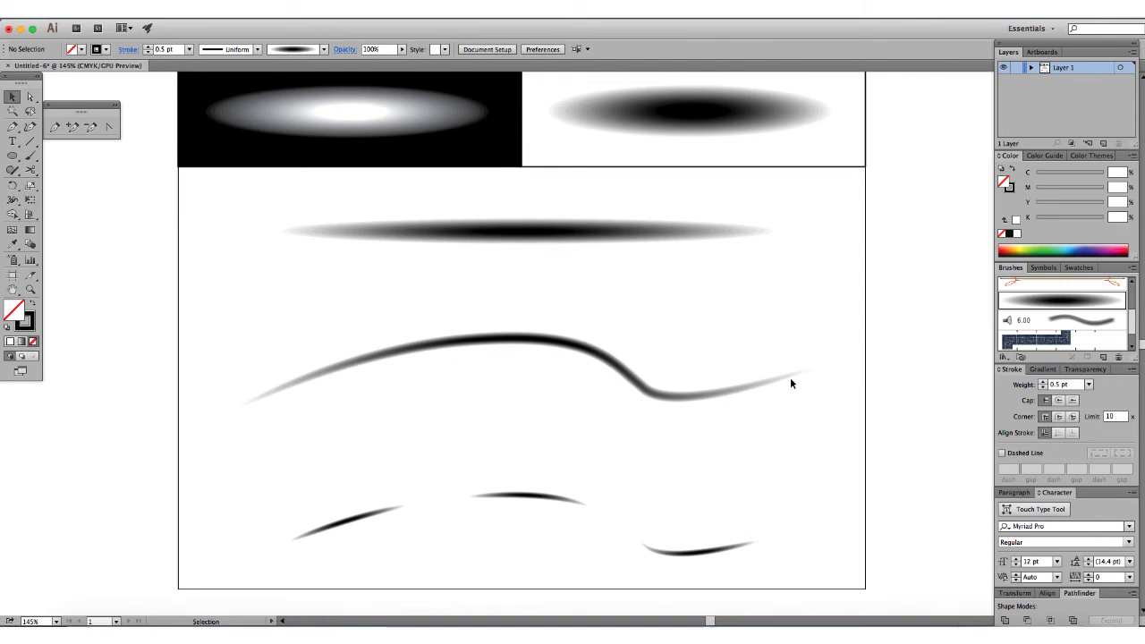
click(737, 392)
click(1089, 386)
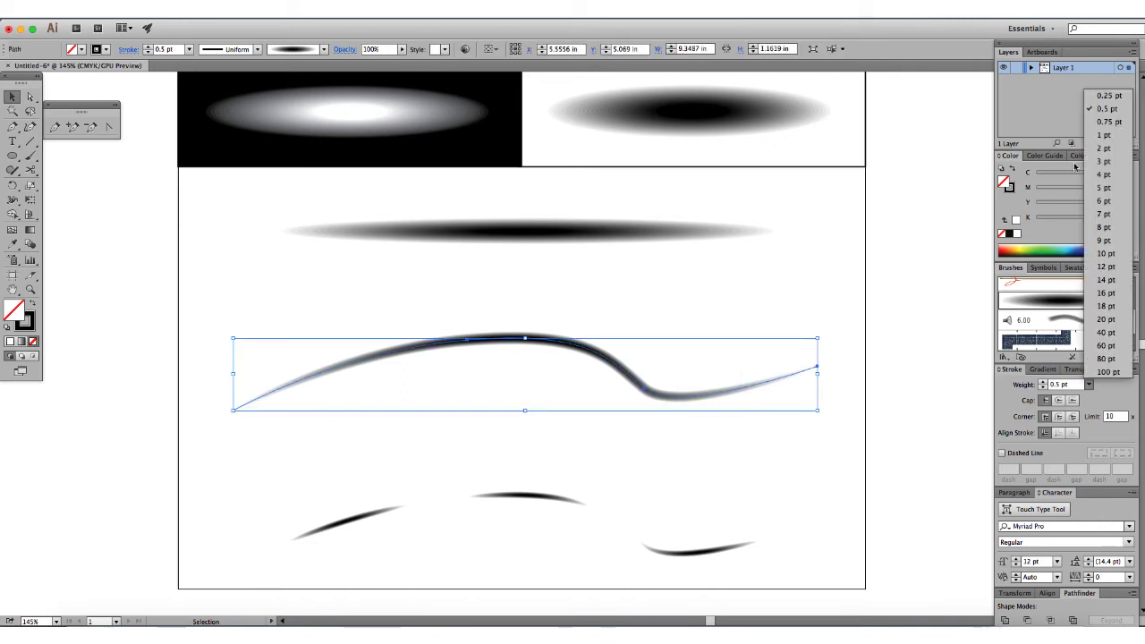
click(1104, 100)
click(437, 296)
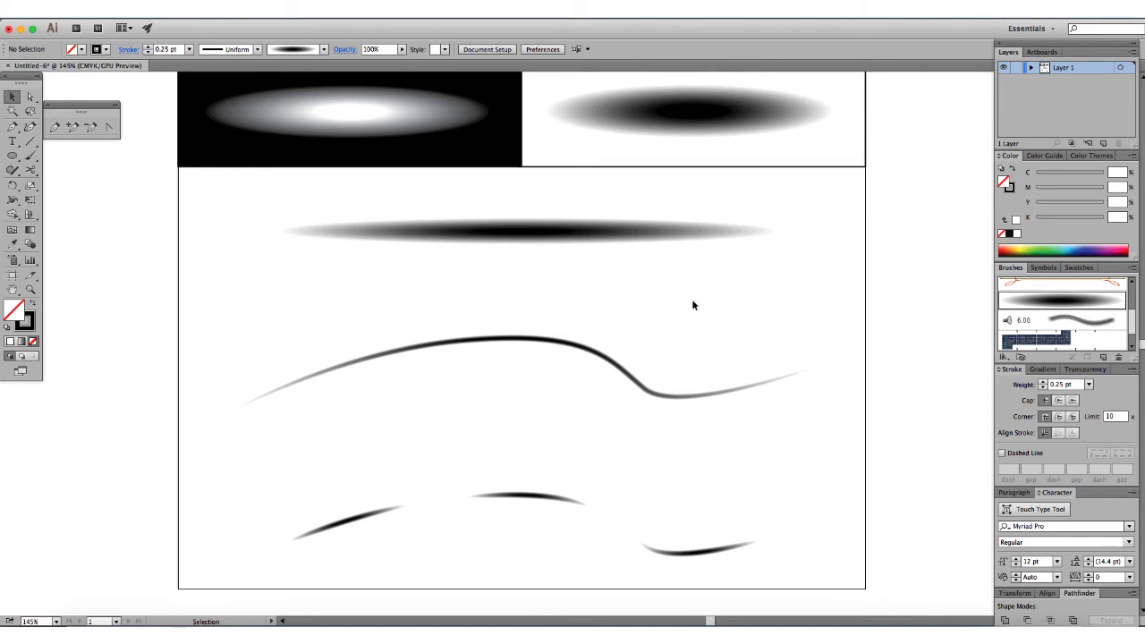
Step: Squash the white highlight blend vertically and drag its inner ellipse to the left
scroll(552, 301, up, 3)
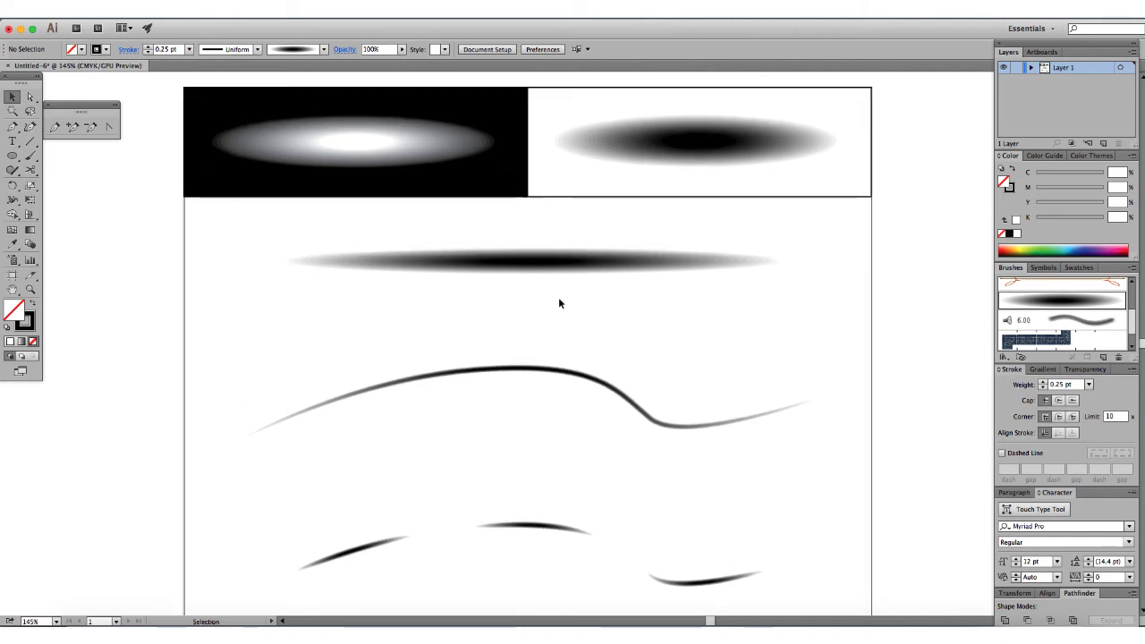
click(362, 143)
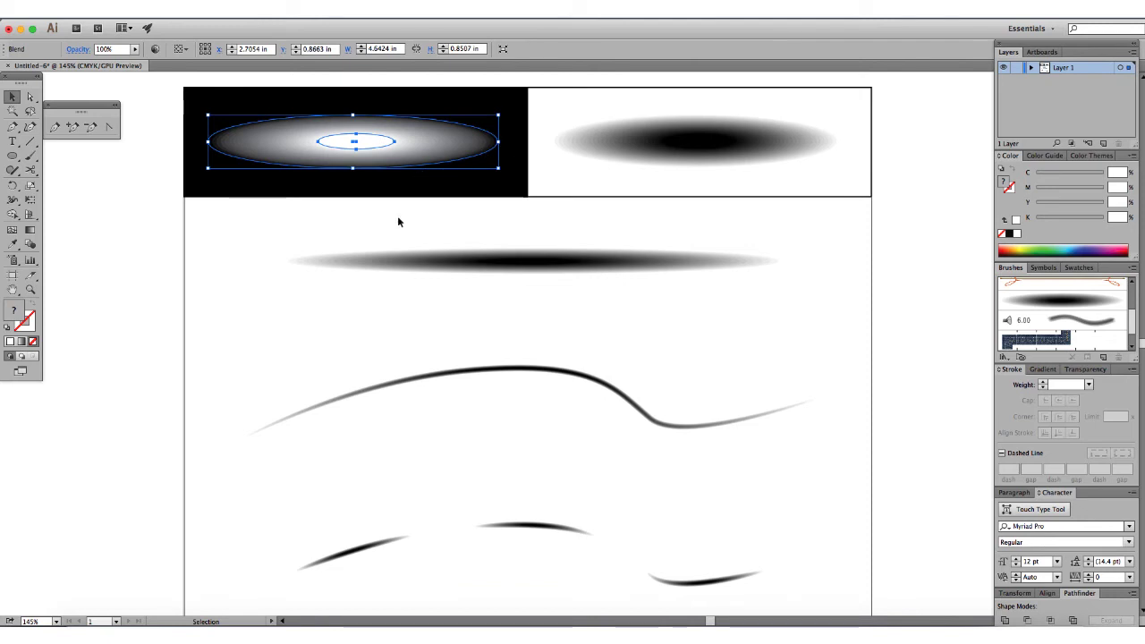
click(555, 301)
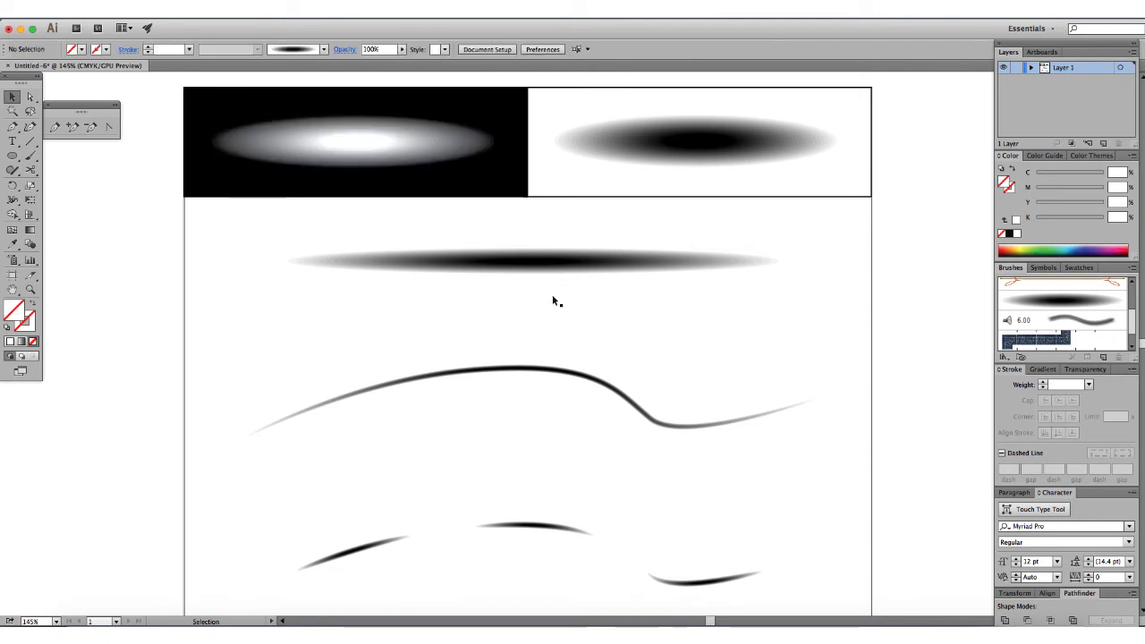
click(365, 141)
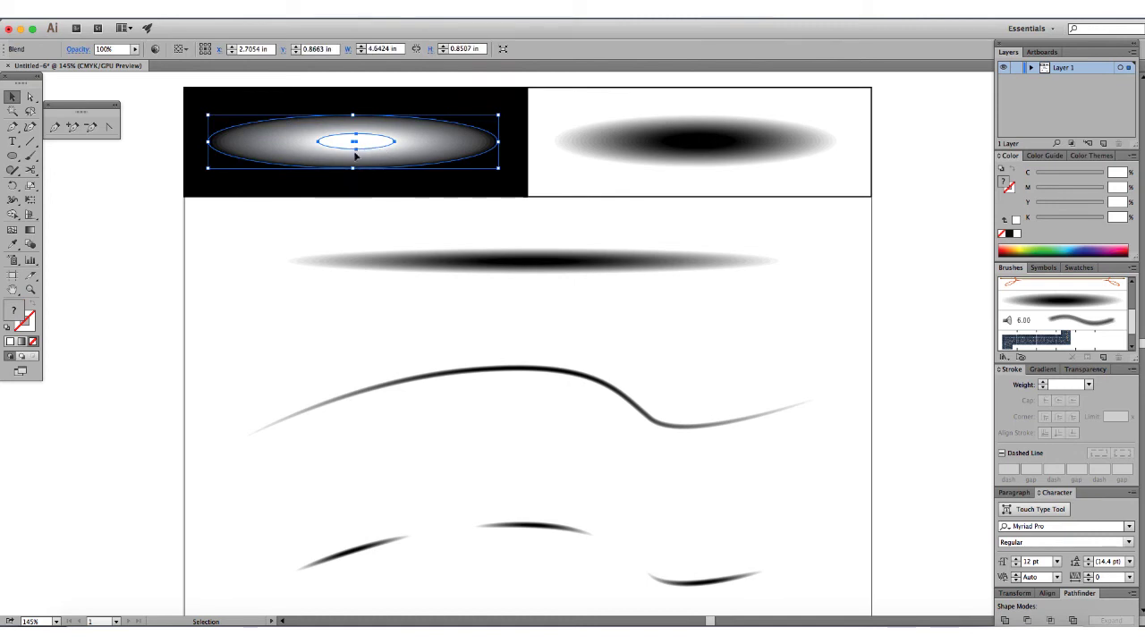
drag(353, 168, 340, 157)
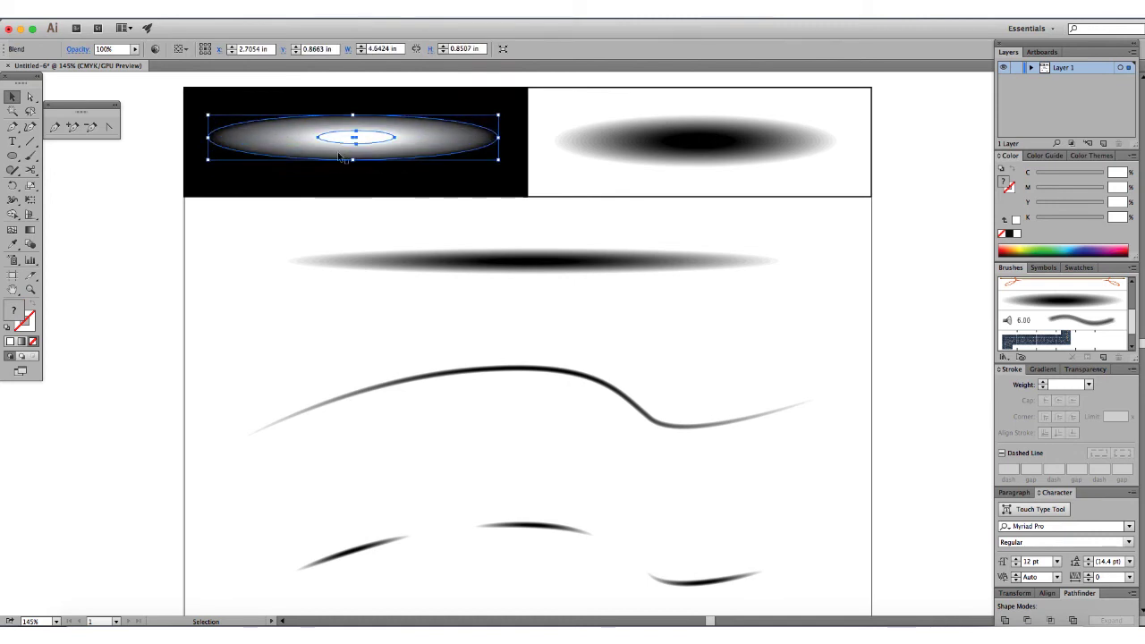
click(252, 241)
key(a)
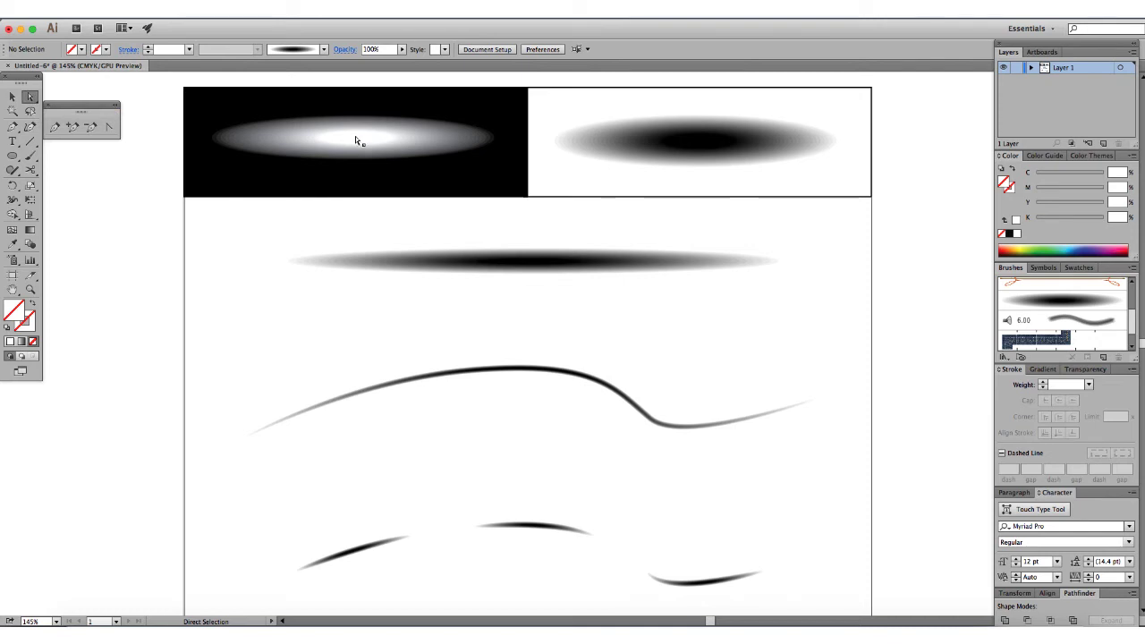
drag(344, 140, 273, 135)
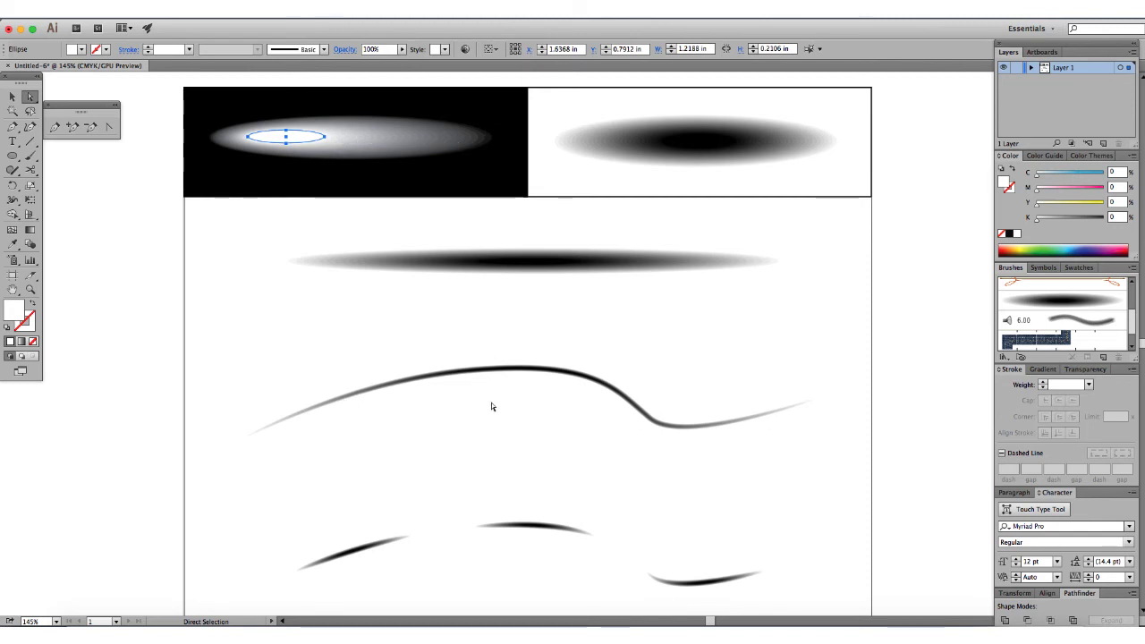
Step: Alt-drag a duplicate of the curved Art Brush 1 stroke higher up the artboard
key(v)
click(435, 340)
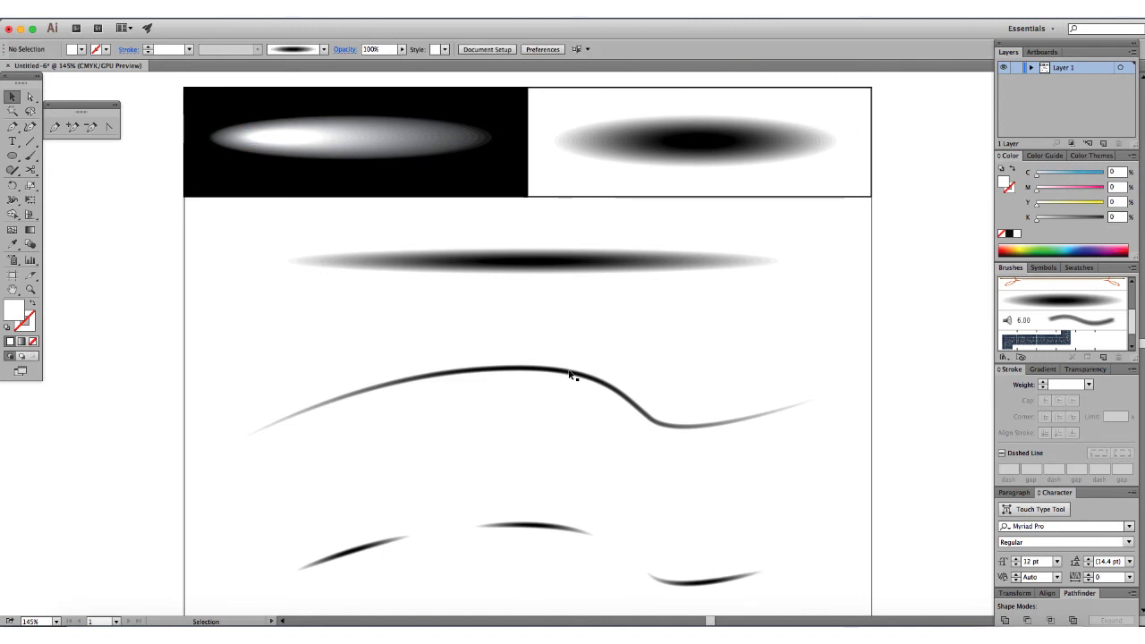
click(577, 372)
alt+drag(576, 372, 584, 317)
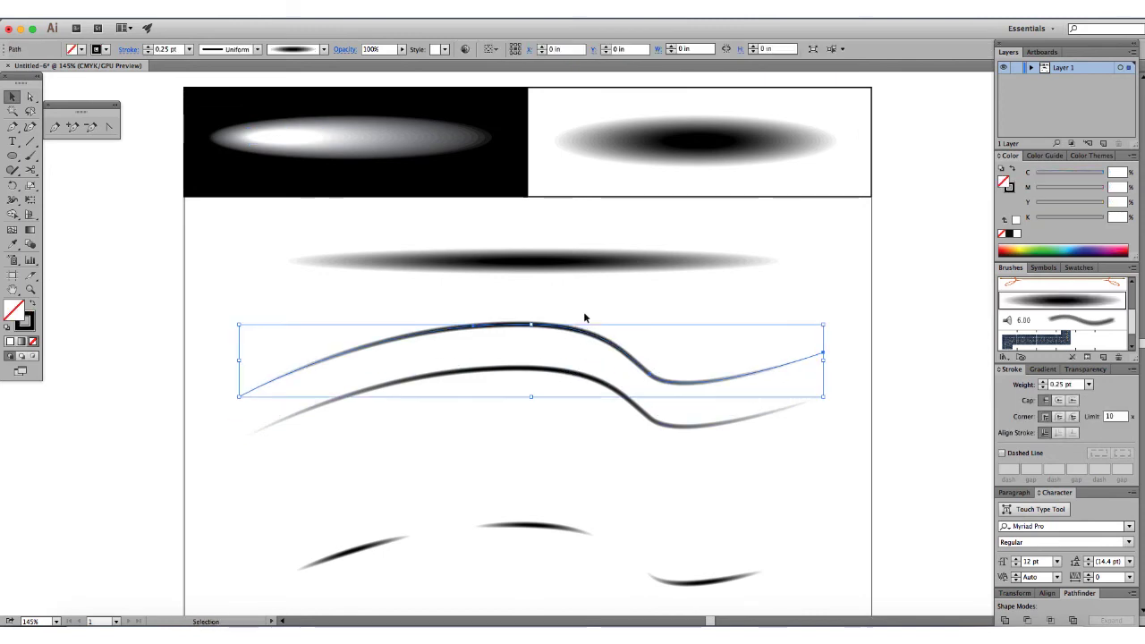
Step: Move the original curved stroke further down the artboard
click(541, 414)
alt+drag(567, 376, 573, 468)
click(536, 391)
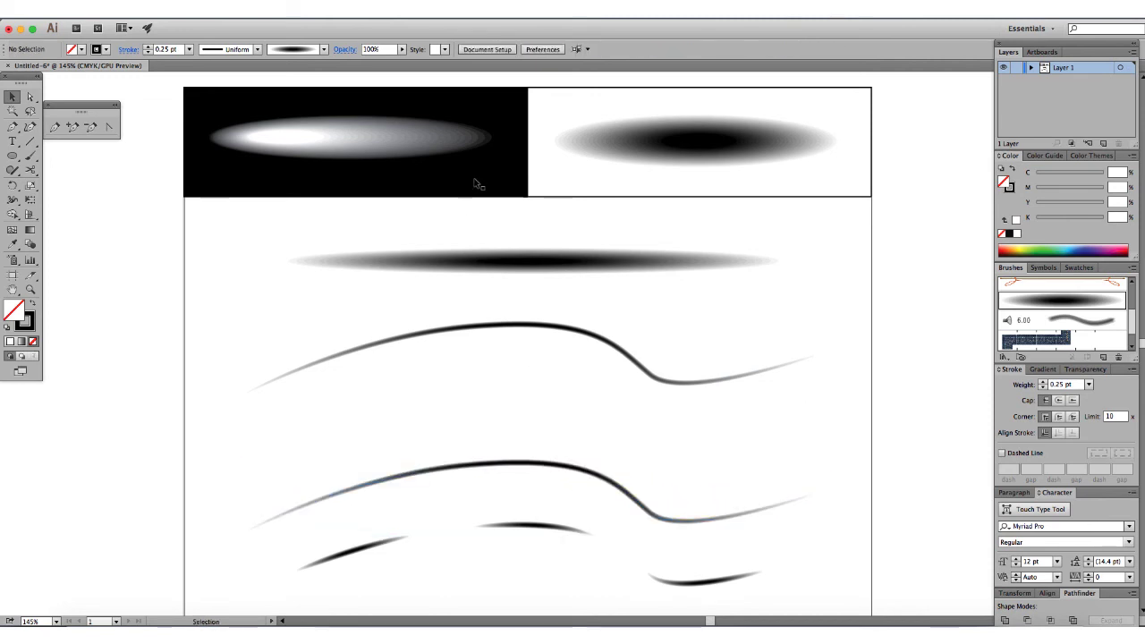
drag(12, 155, 66, 155)
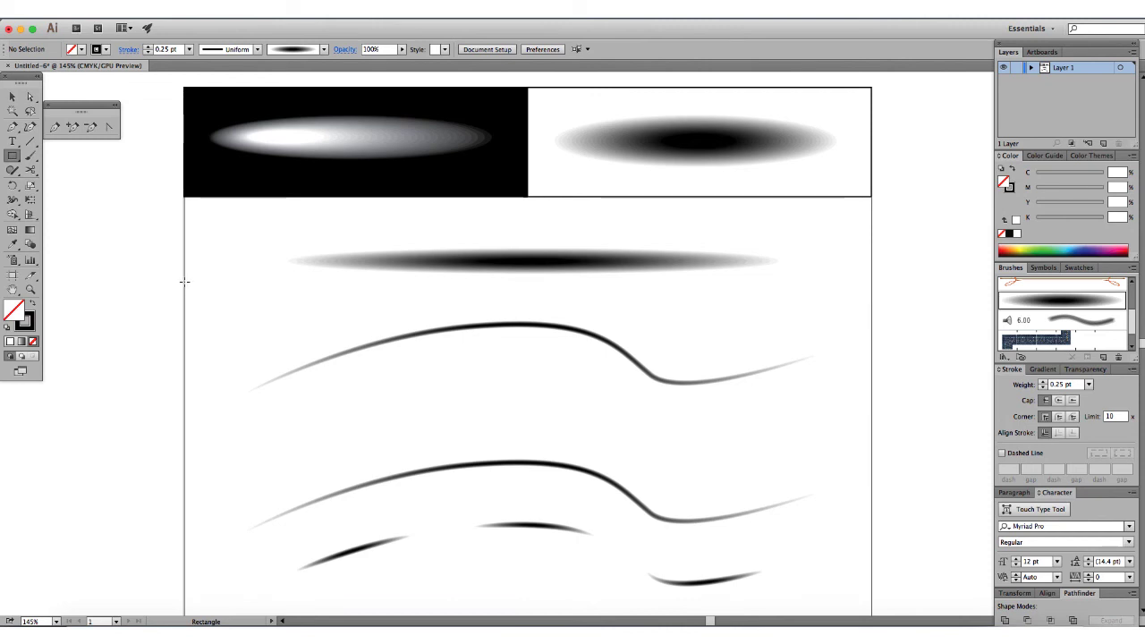
Step: Draw a wide rectangle across the artboard, fill it bright blue, and send it behind the curve
drag(184, 282, 870, 463)
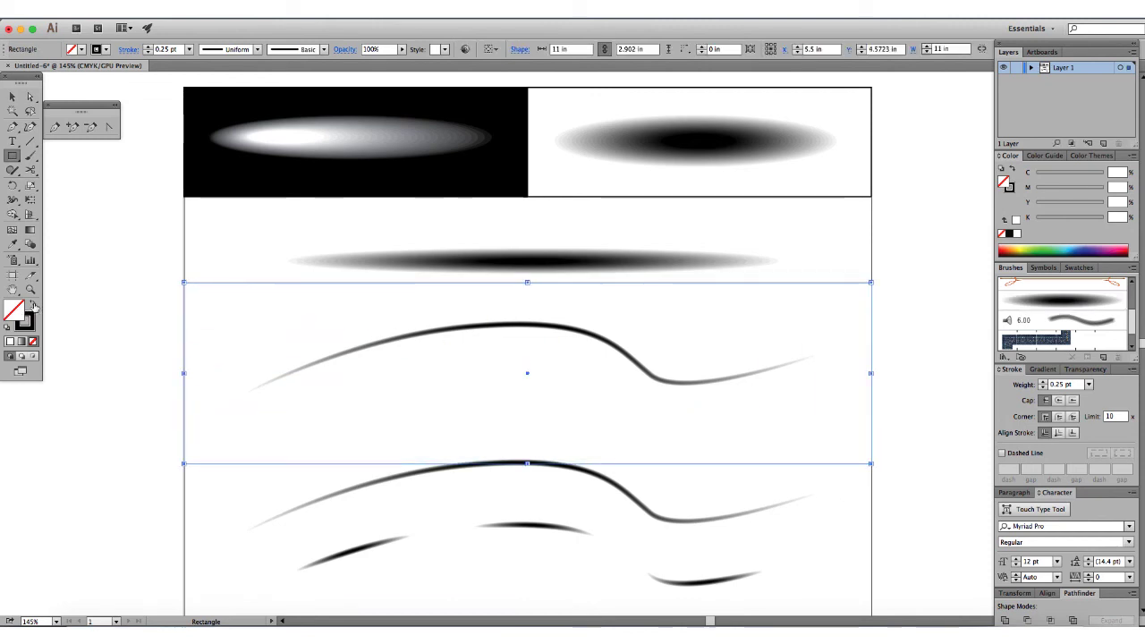
click(34, 305)
double_click(13, 310)
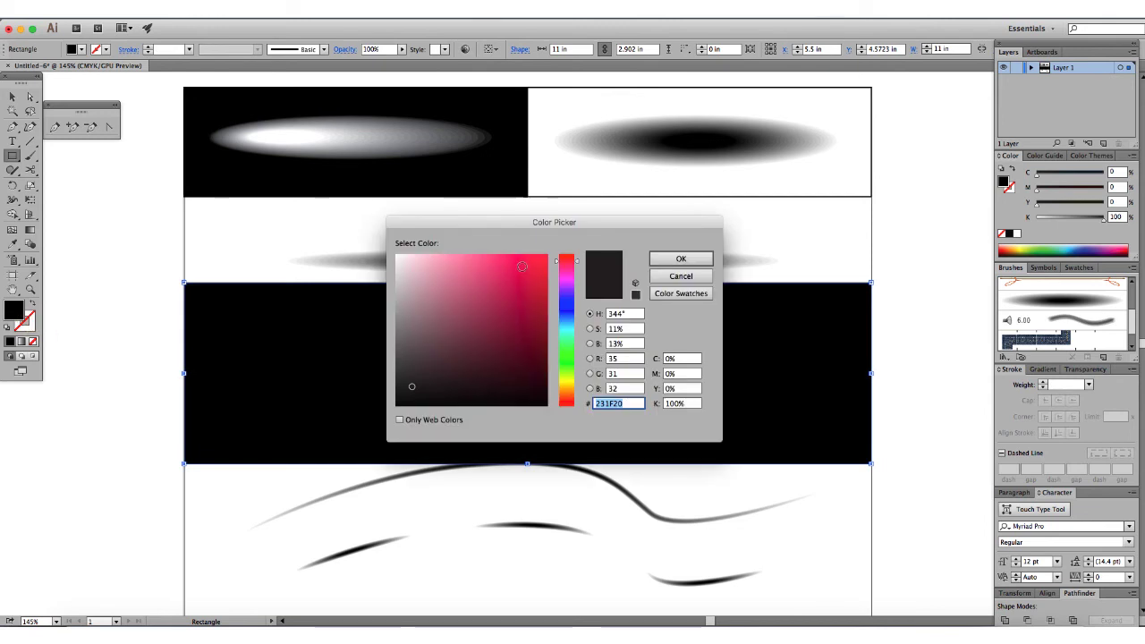
click(567, 325)
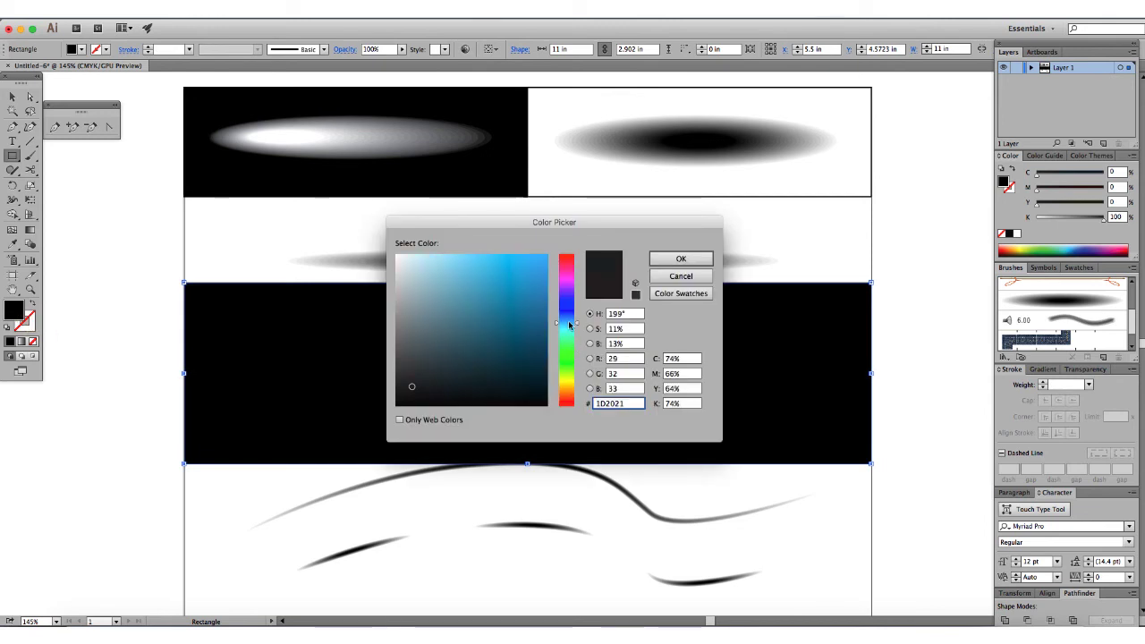
click(543, 274)
click(681, 259)
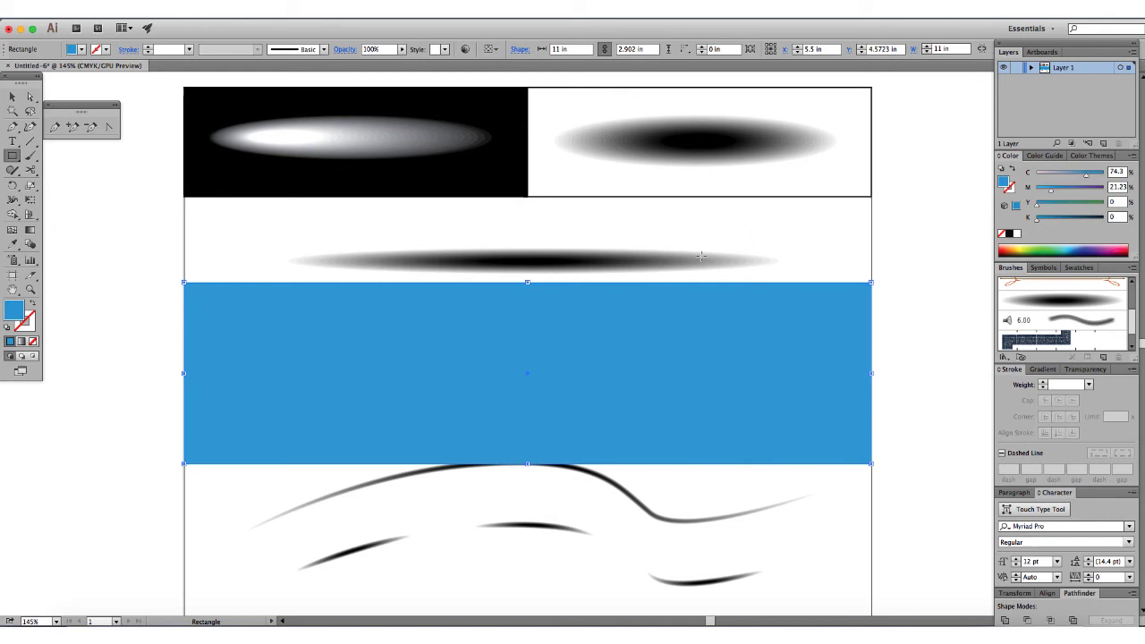
key(super+shift+bracketleft)
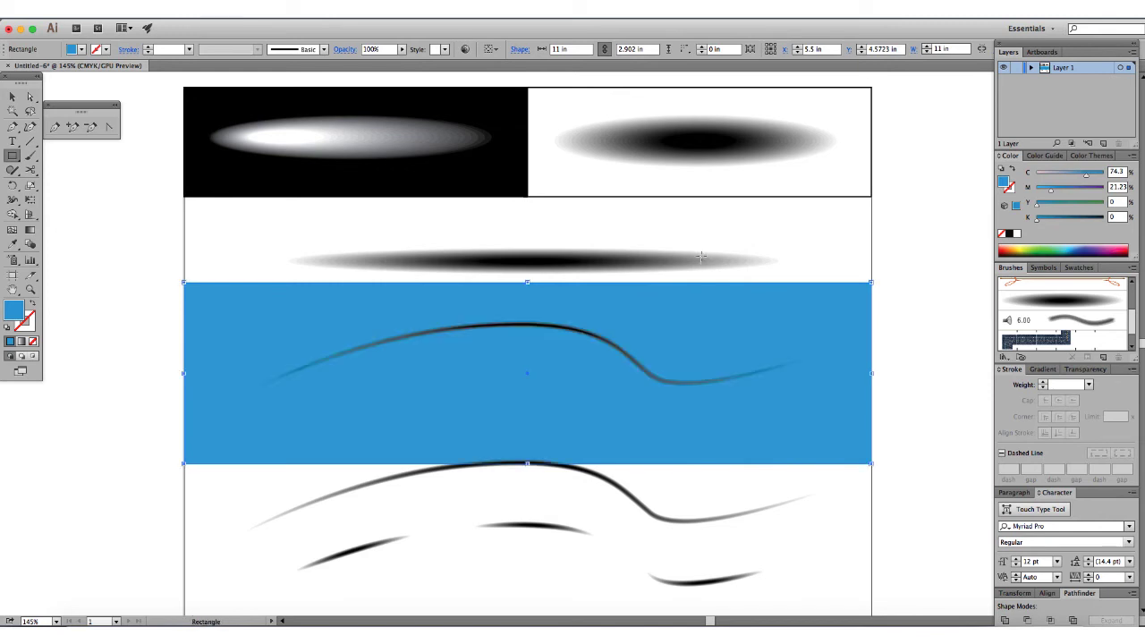
Step: Nudge the lower curved stroke slightly down
key(v)
click(911, 336)
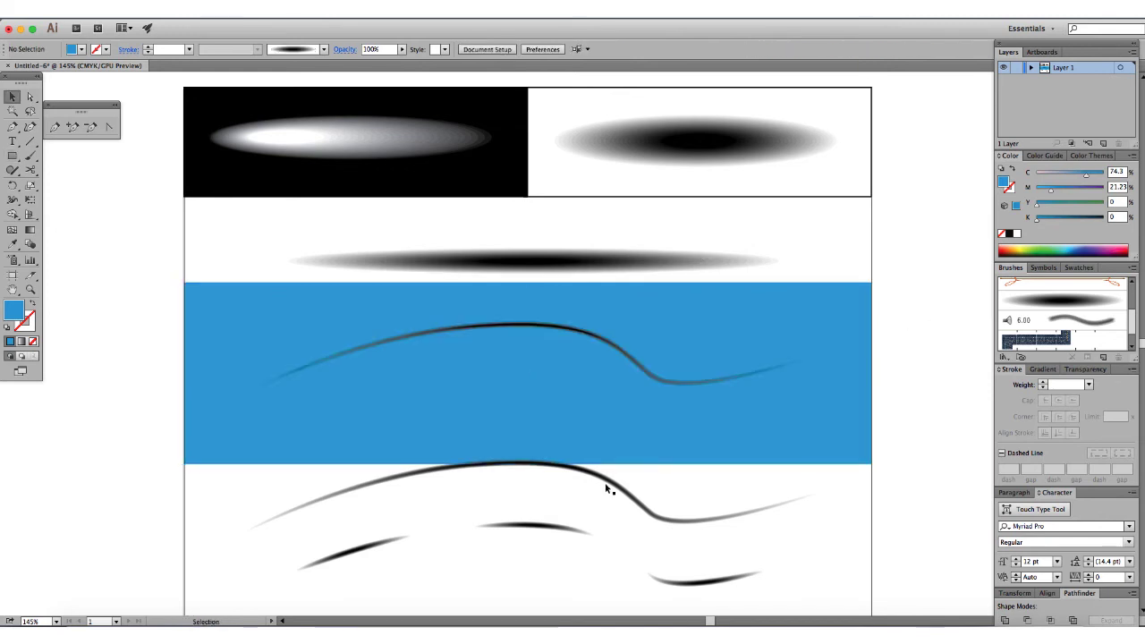
drag(606, 485, 609, 499)
click(907, 426)
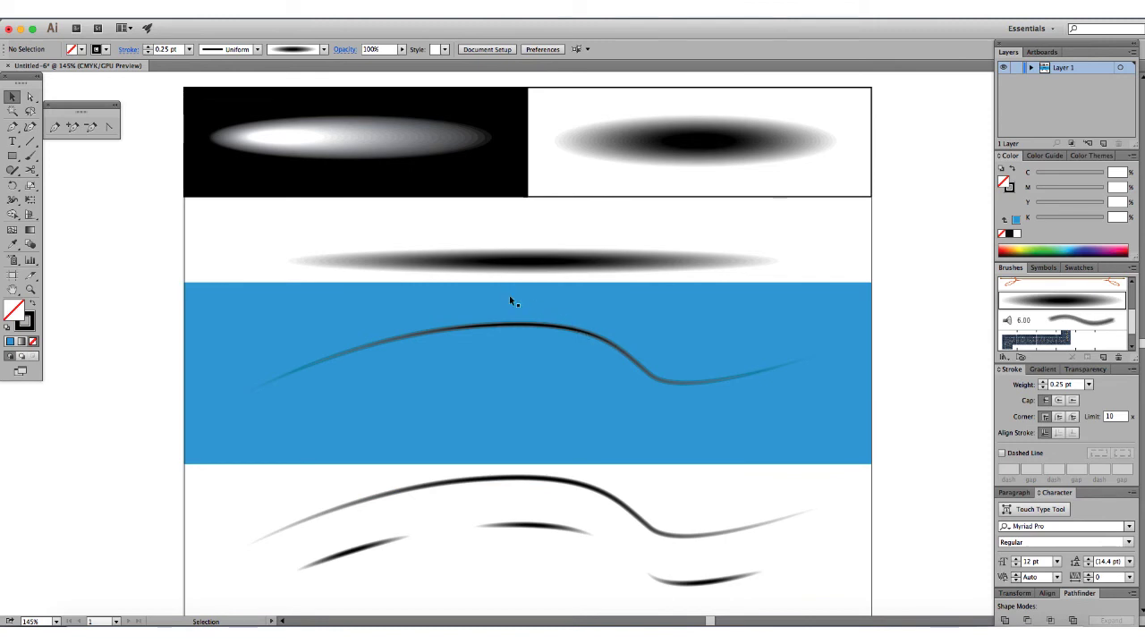
Step: Flatten the white highlight blend to about half its height
click(397, 140)
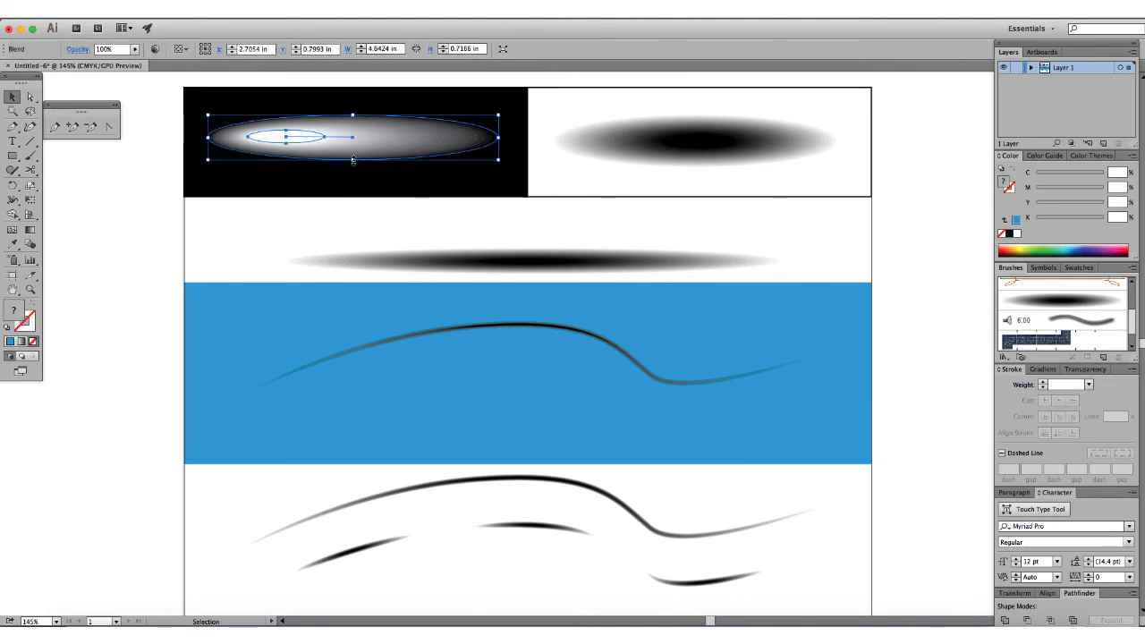
drag(353, 161, 353, 138)
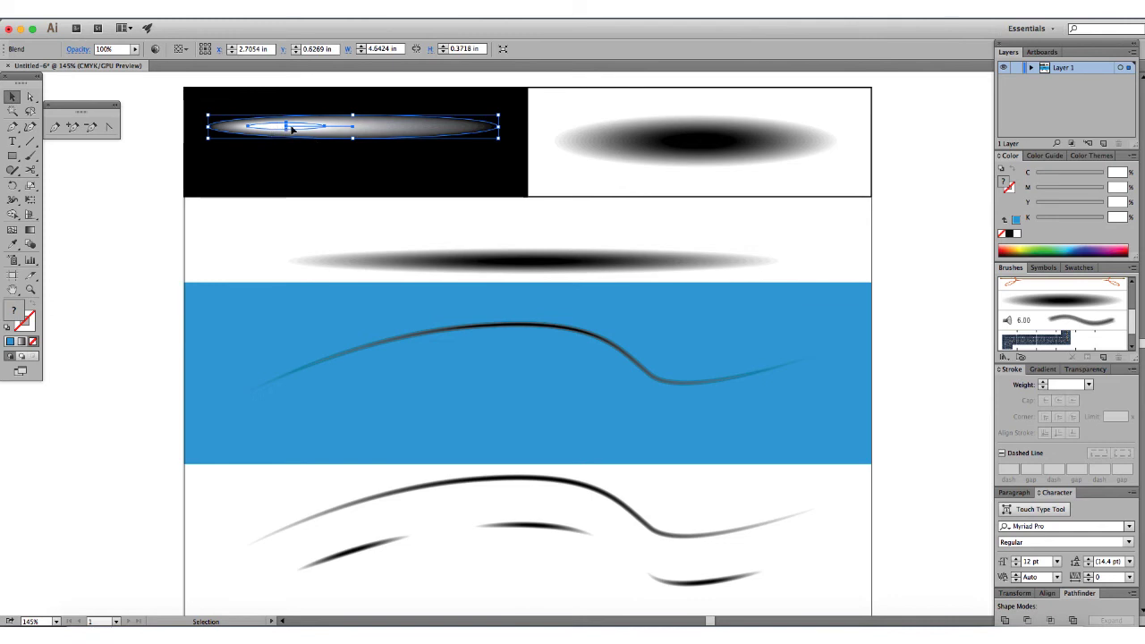
click(146, 184)
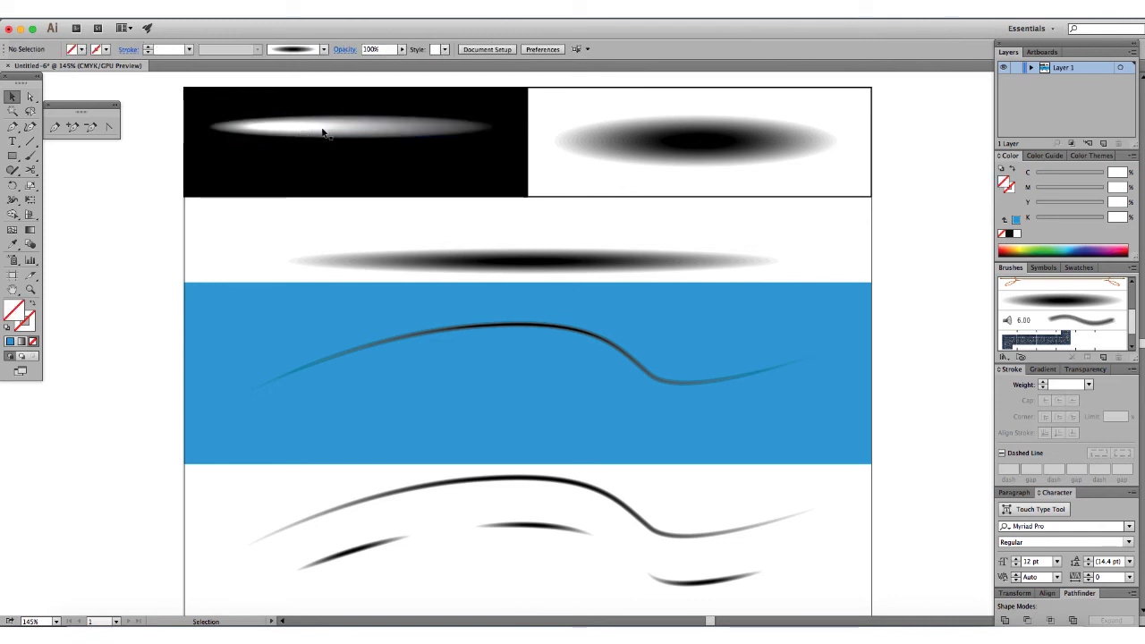
Step: Drag the flattened blend into the Brushes panel to create Art Brush 2
mouse_move(326, 129)
mouse_down()
mouse_move(390, 161)
mouse_move(1058, 315)
mouse_up()
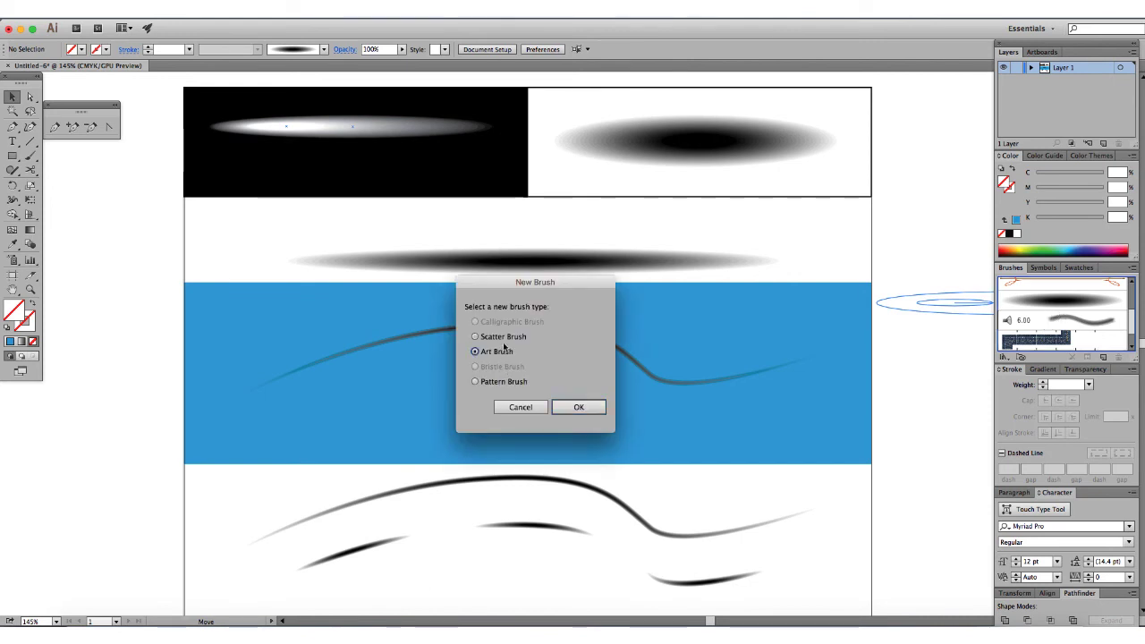
click(580, 407)
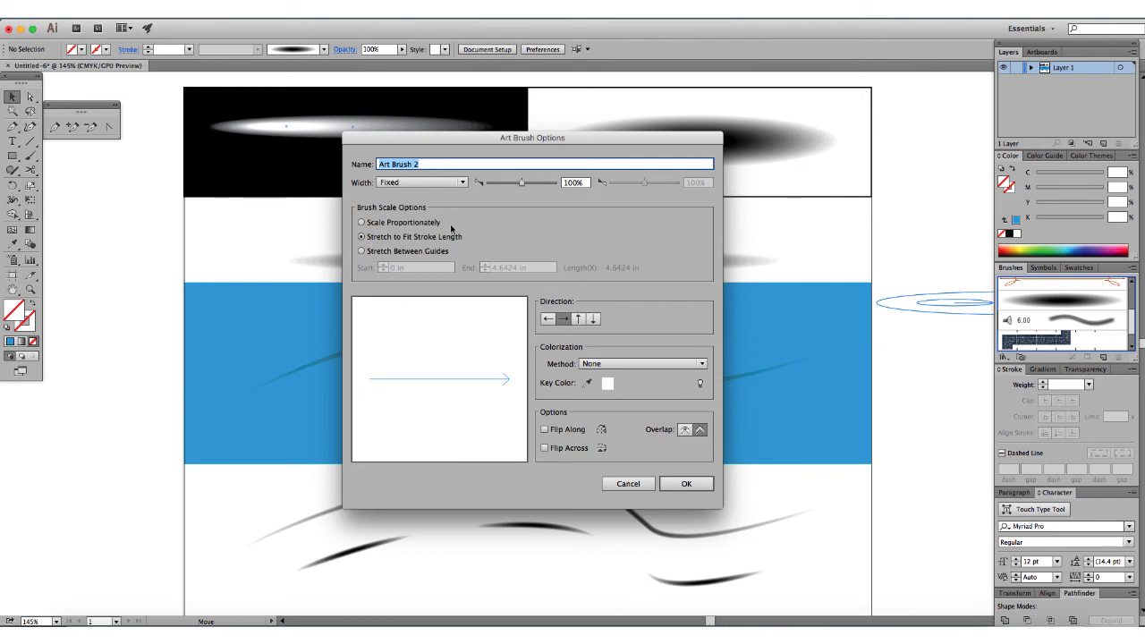
click(685, 484)
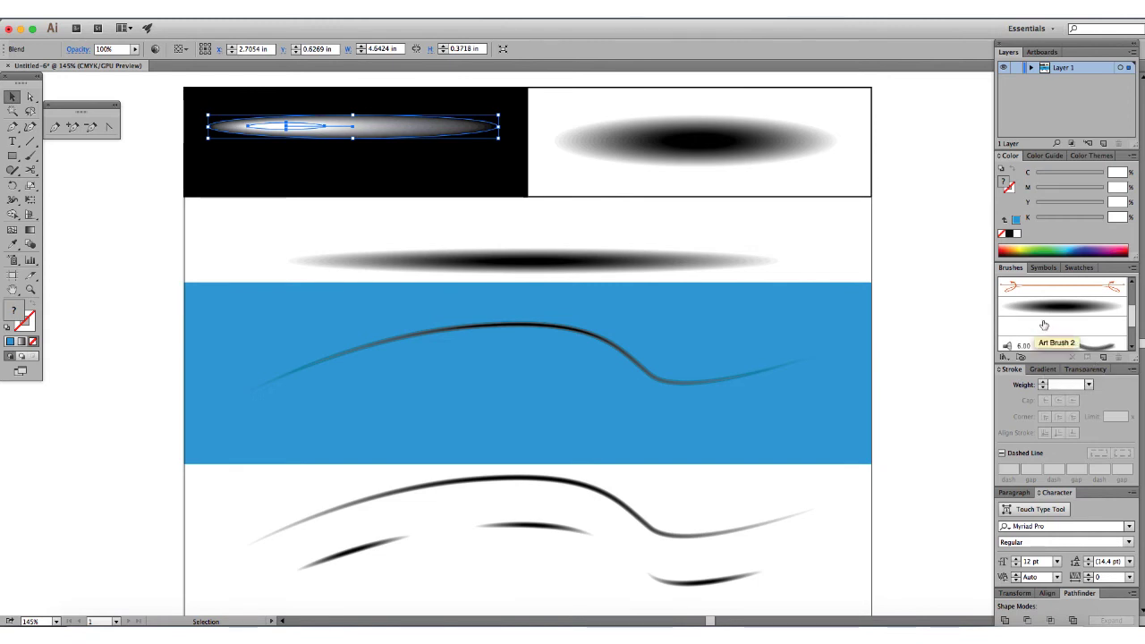
click(85, 217)
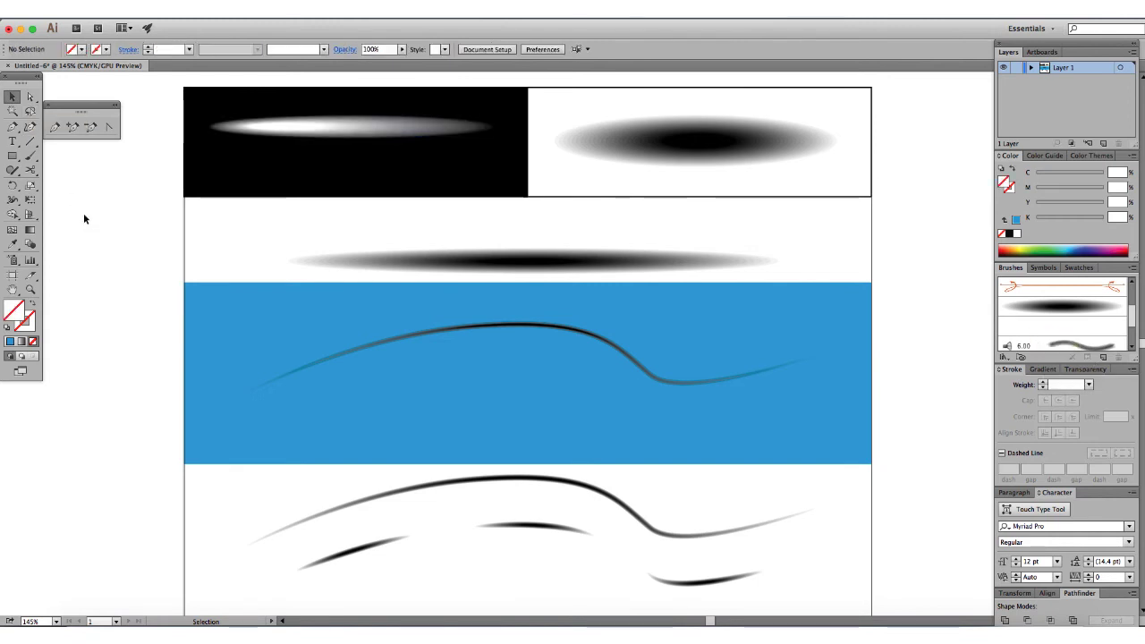
click(541, 328)
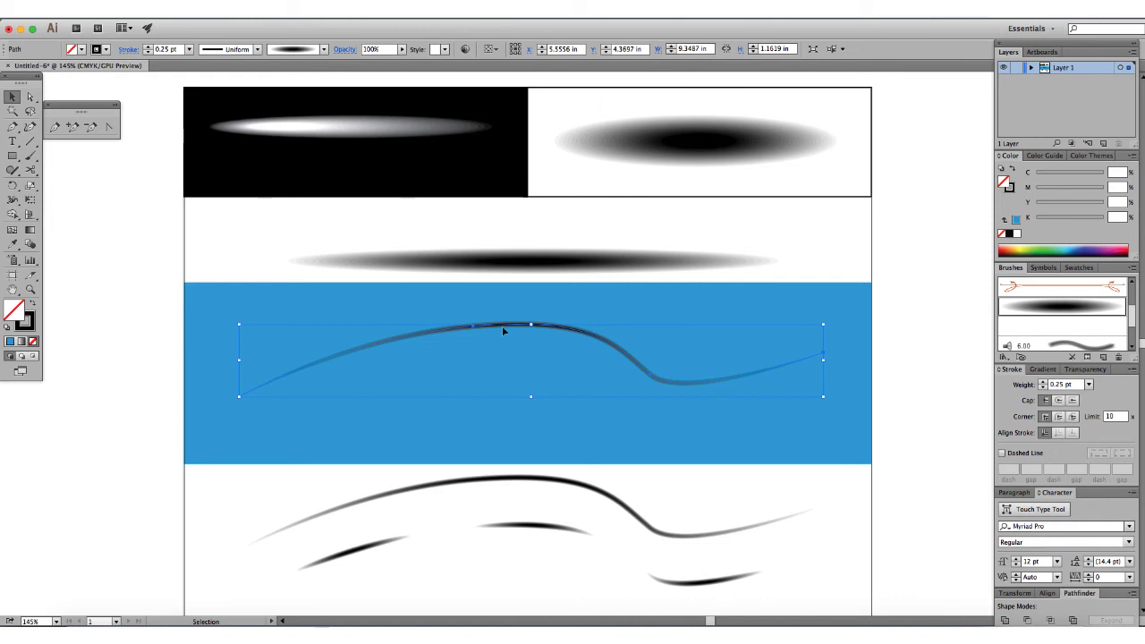
click(30, 325)
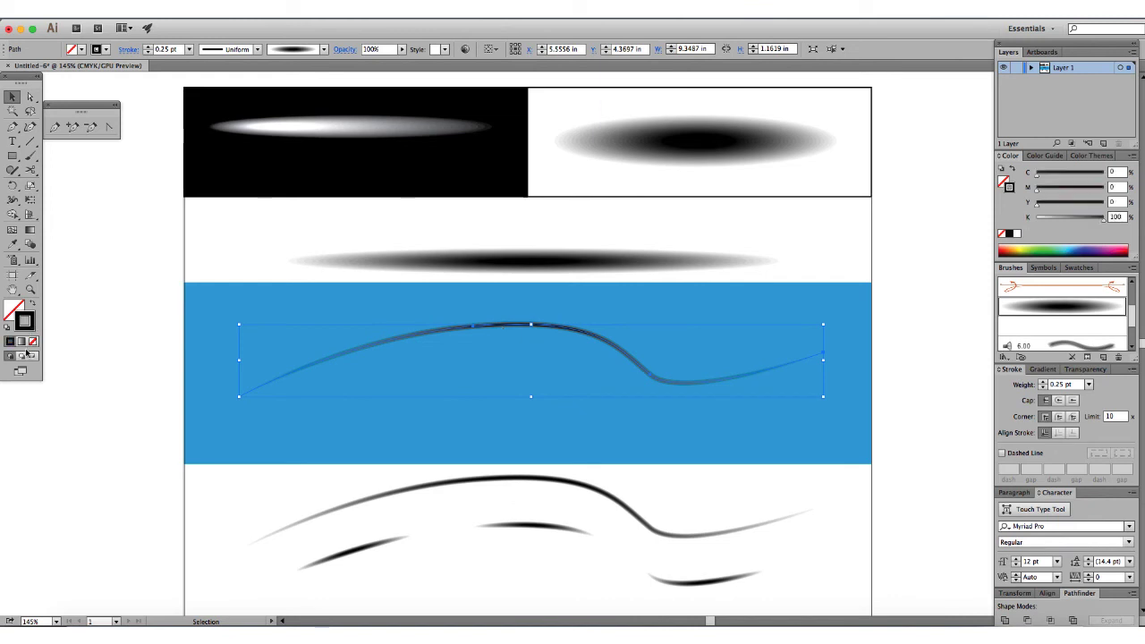
click(1060, 330)
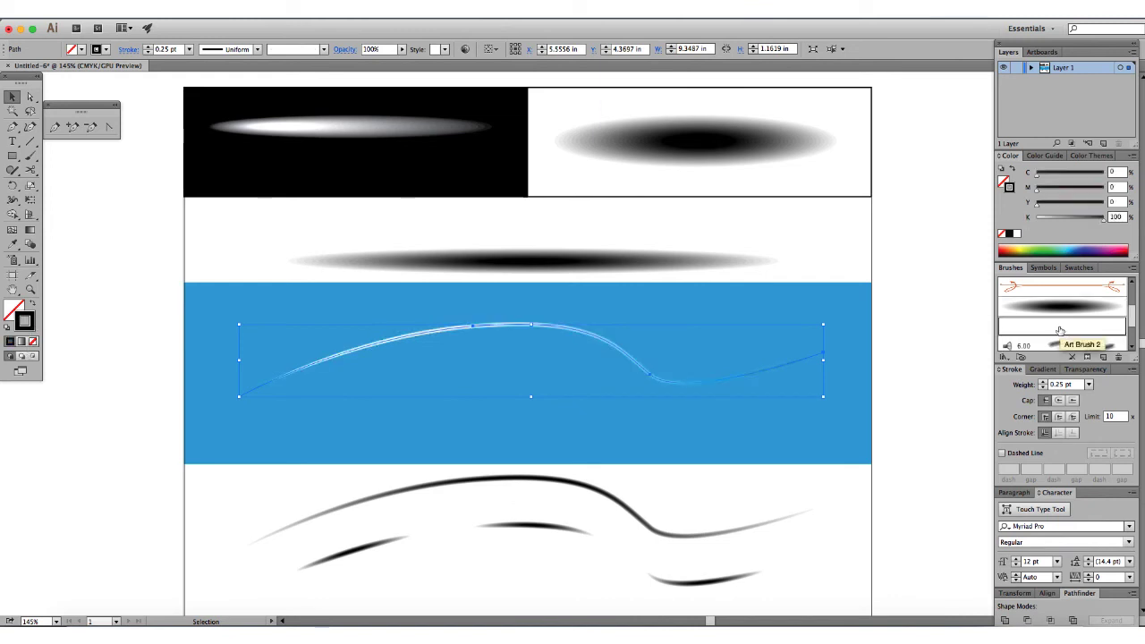
click(247, 257)
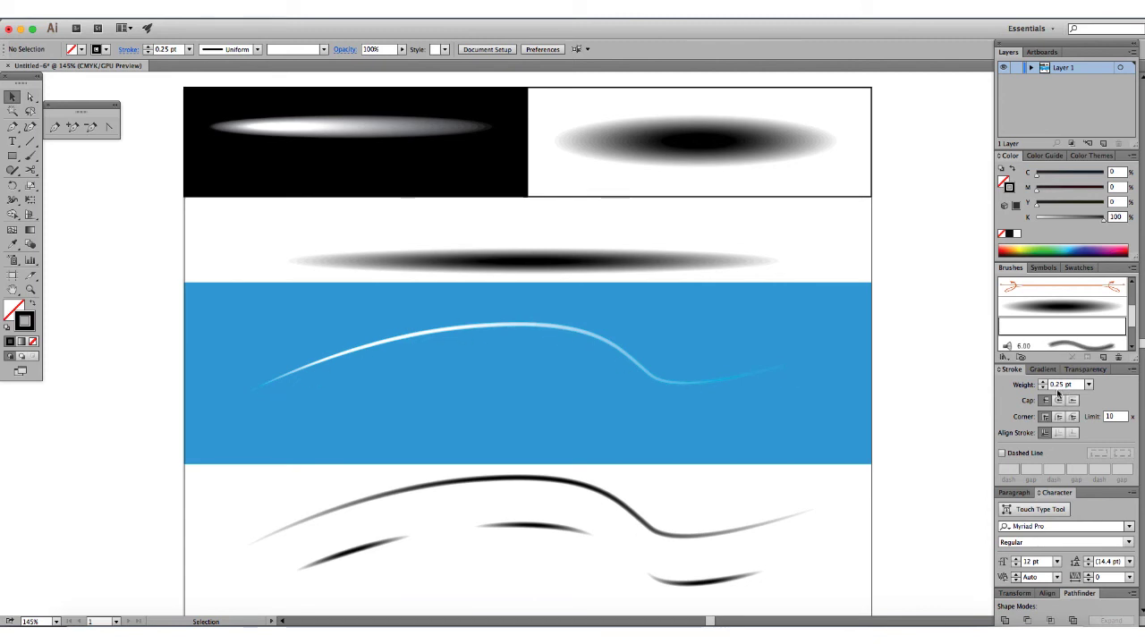
click(462, 330)
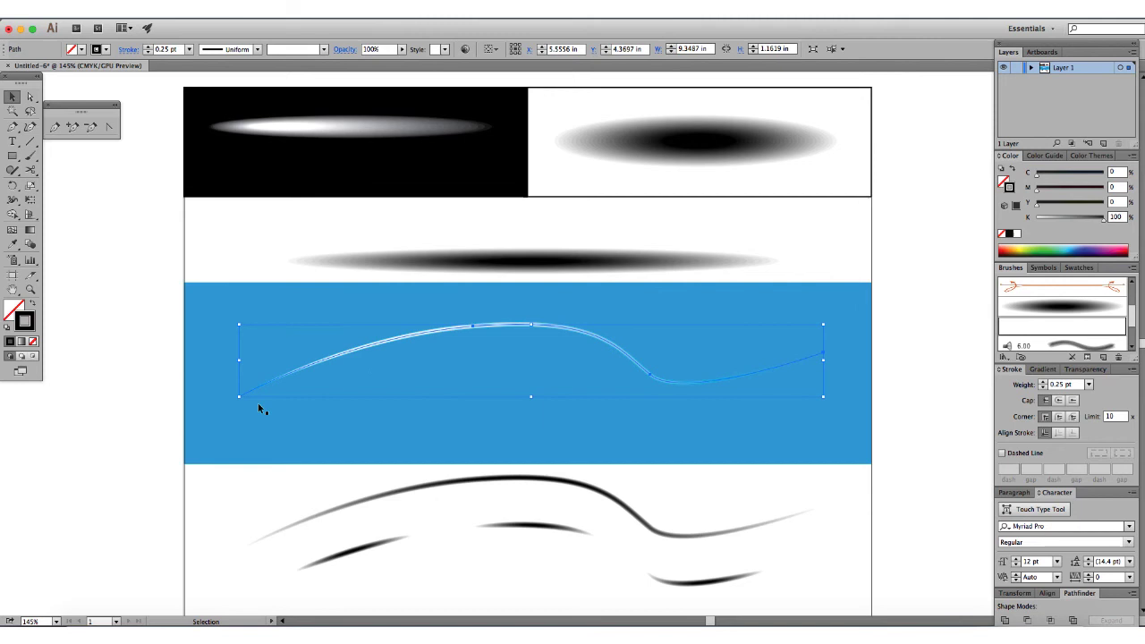
click(153, 307)
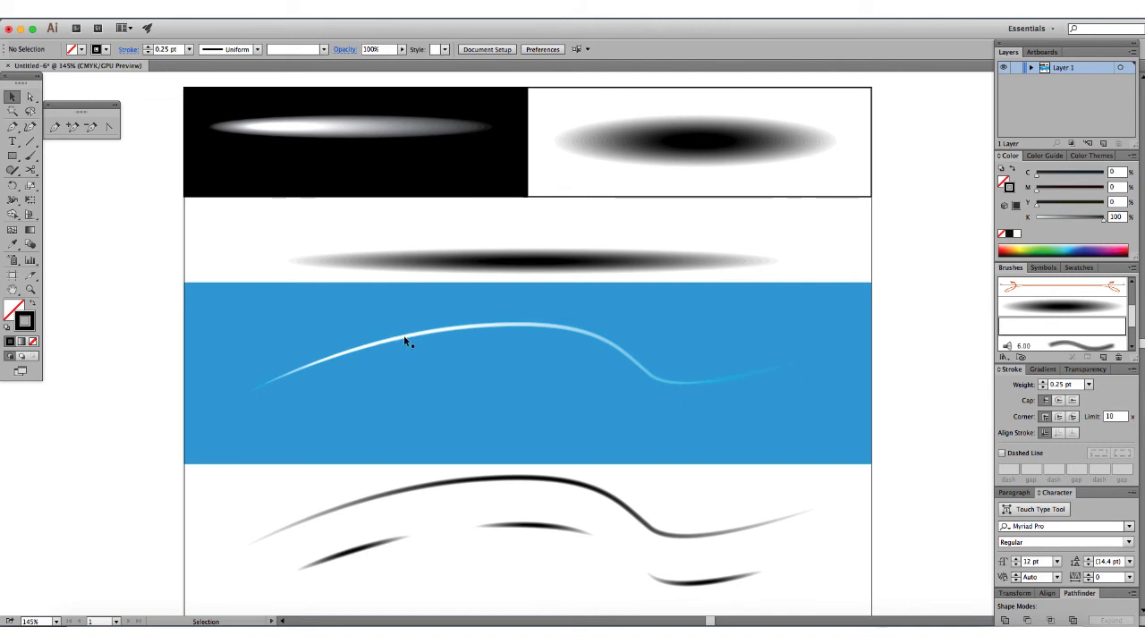
Step: Duplicate the highlight curve just below it, give it the black tapered brush, and zoom in
alt+drag(404, 341, 404, 367)
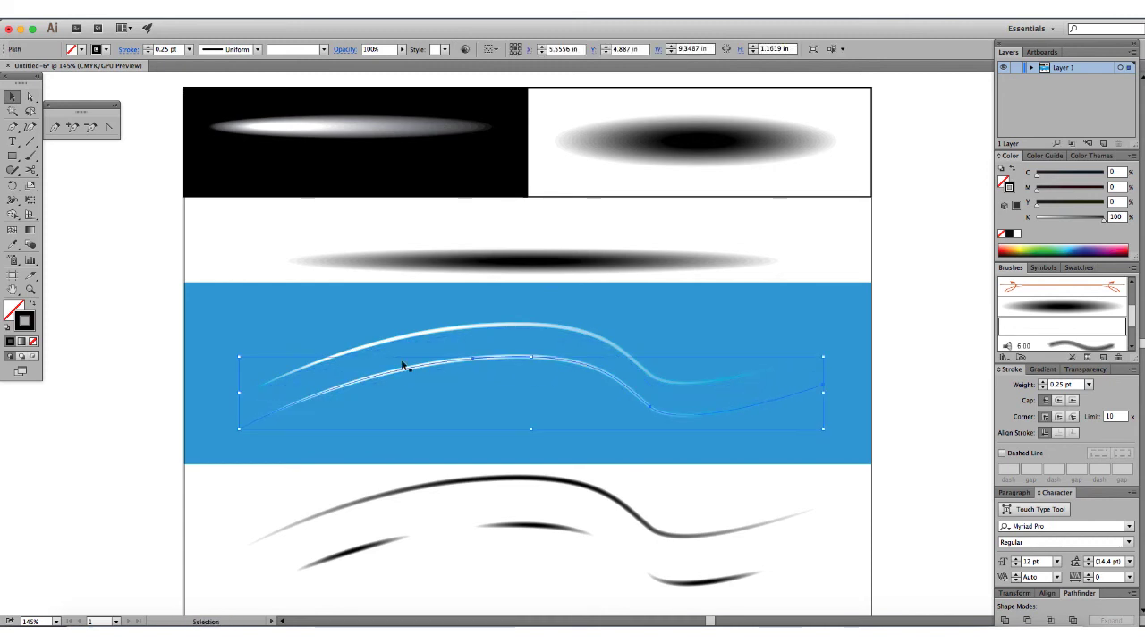
click(1077, 310)
click(872, 355)
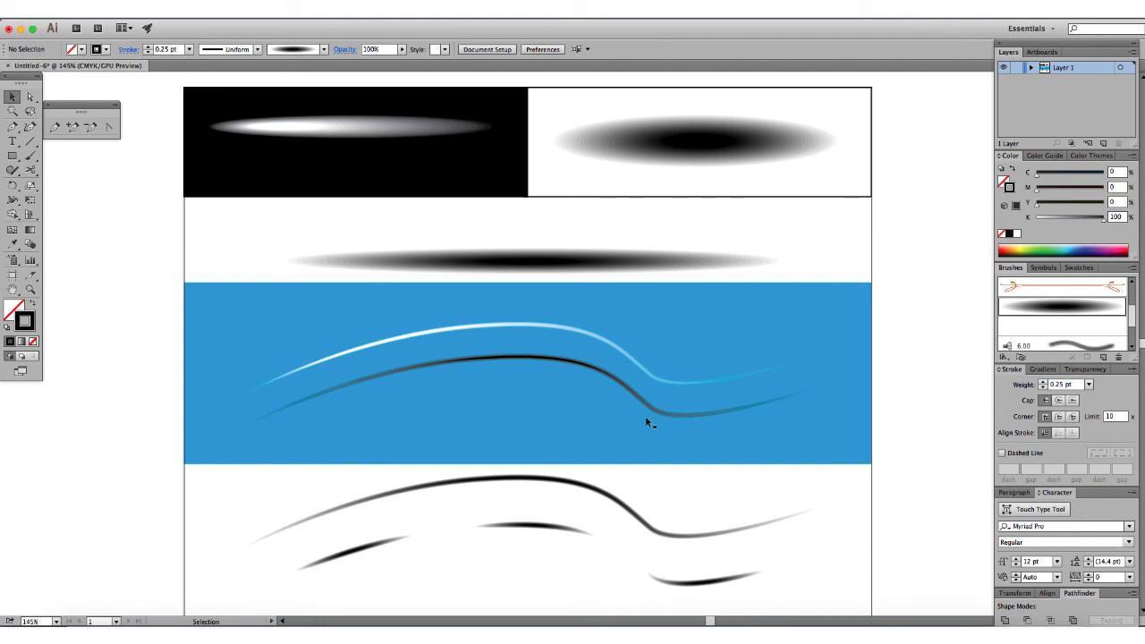
key(z)
drag(594, 386, 670, 402)
drag(633, 450, 698, 462)
key(v)
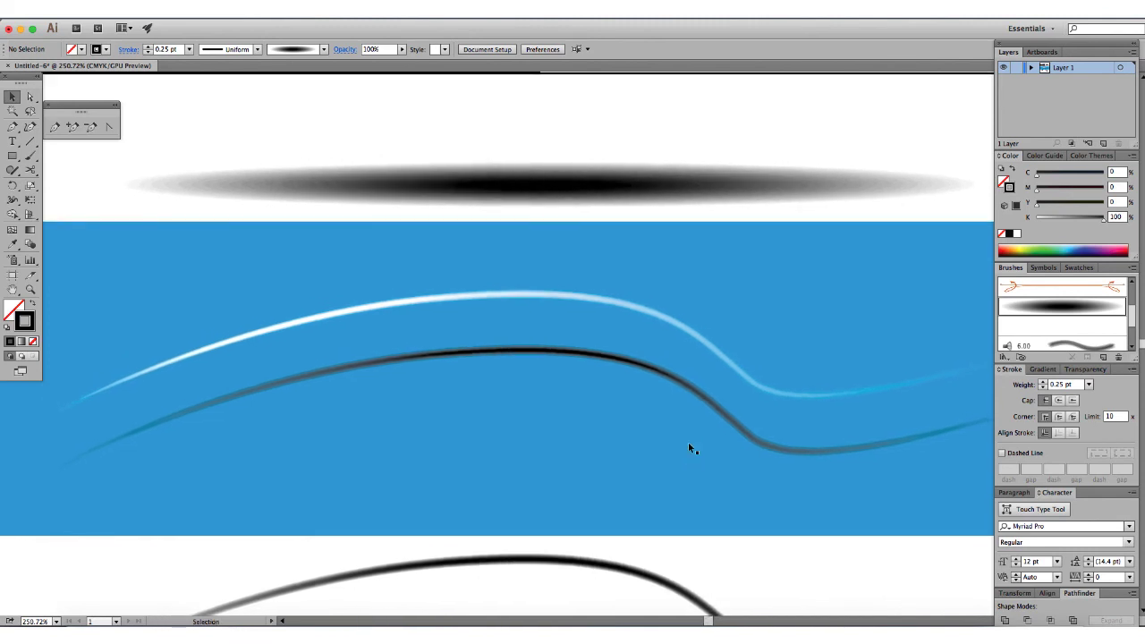
Step: Set the black shadow curve's blending mode to Multiply in the Transparency panel
click(377, 361)
click(1085, 370)
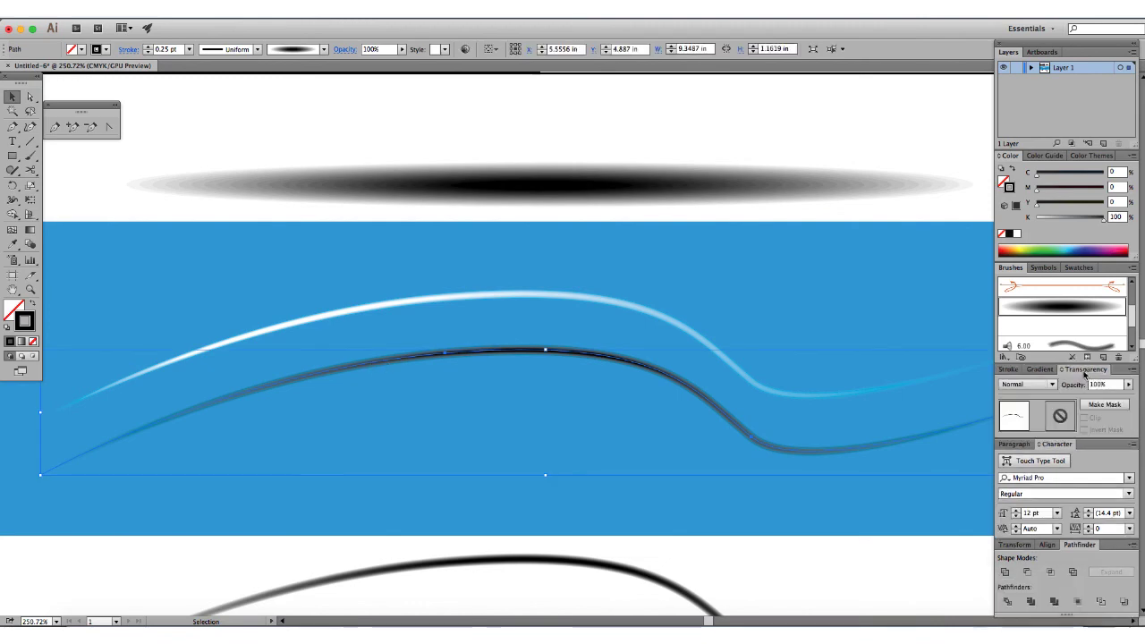
click(1031, 386)
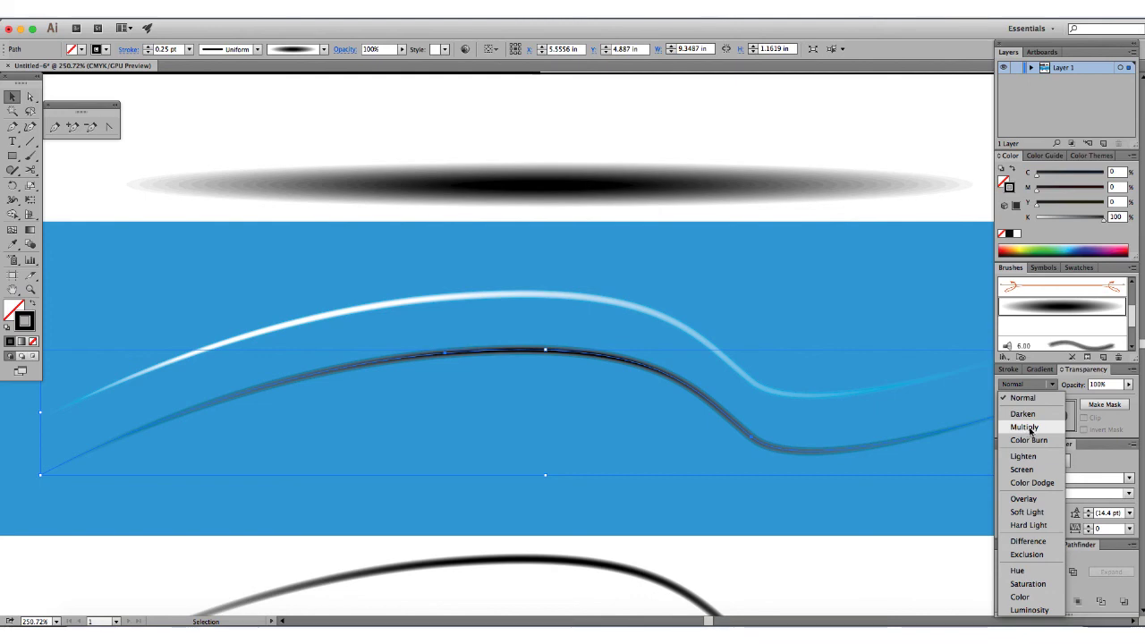
click(1033, 428)
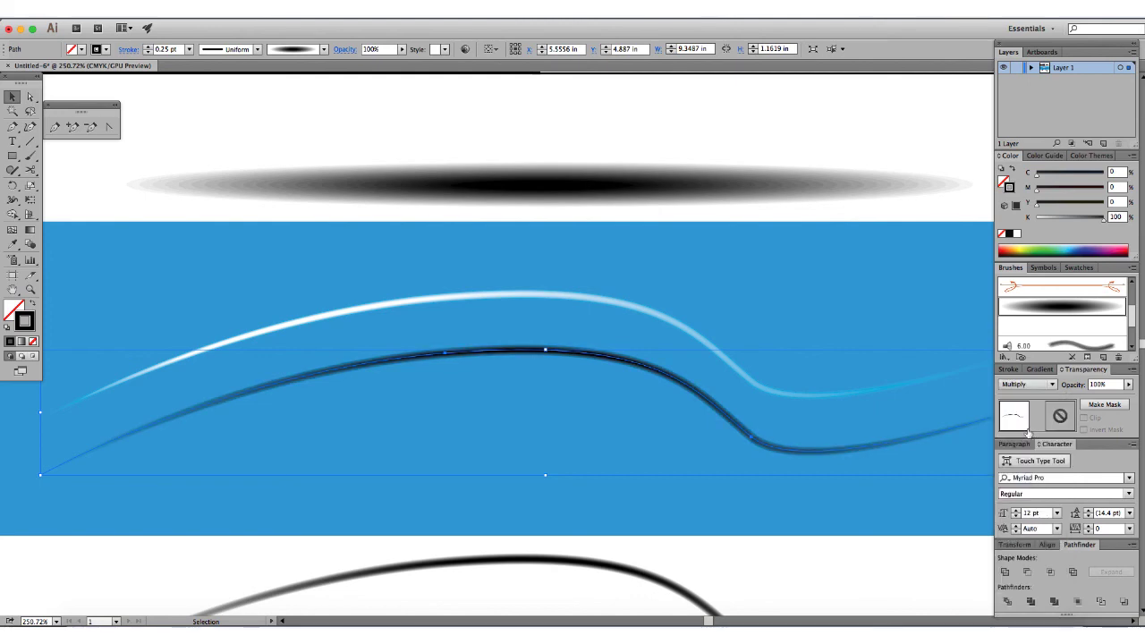
Step: Toggle the shadow curve between Normal and Multiply to compare, finishing on Multiply
key(a)
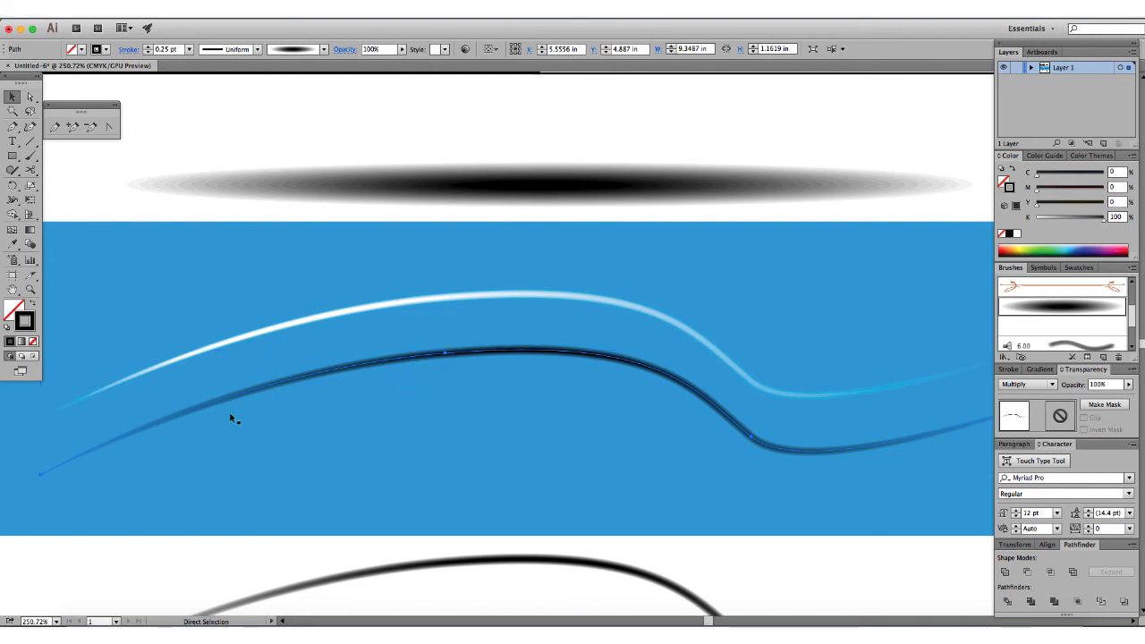
key(v)
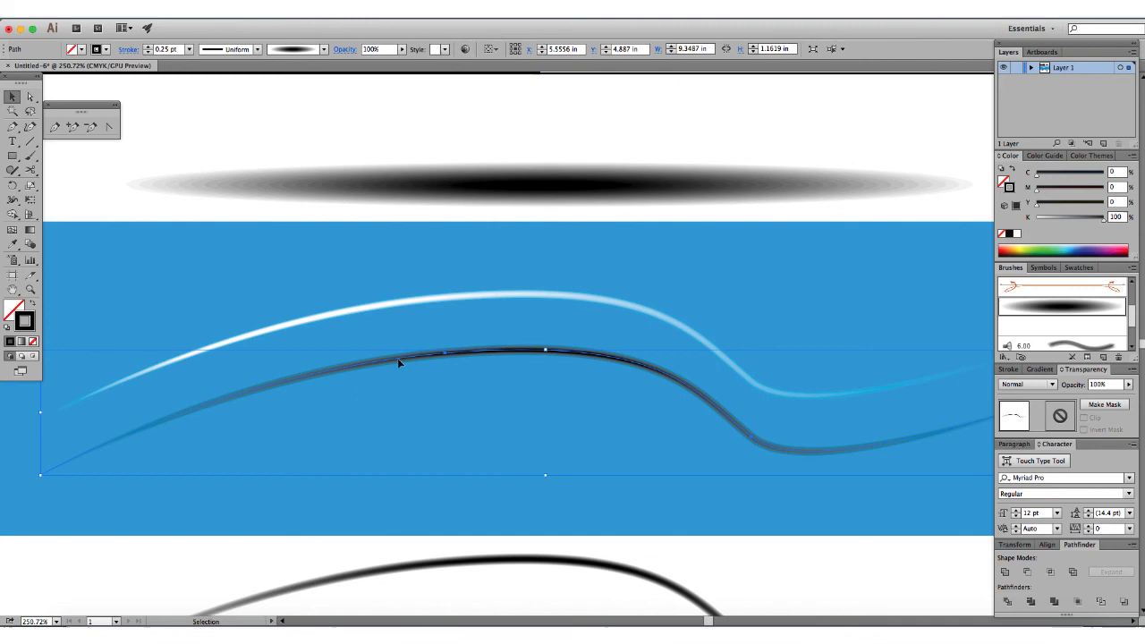
scroll(397, 358, up, 3)
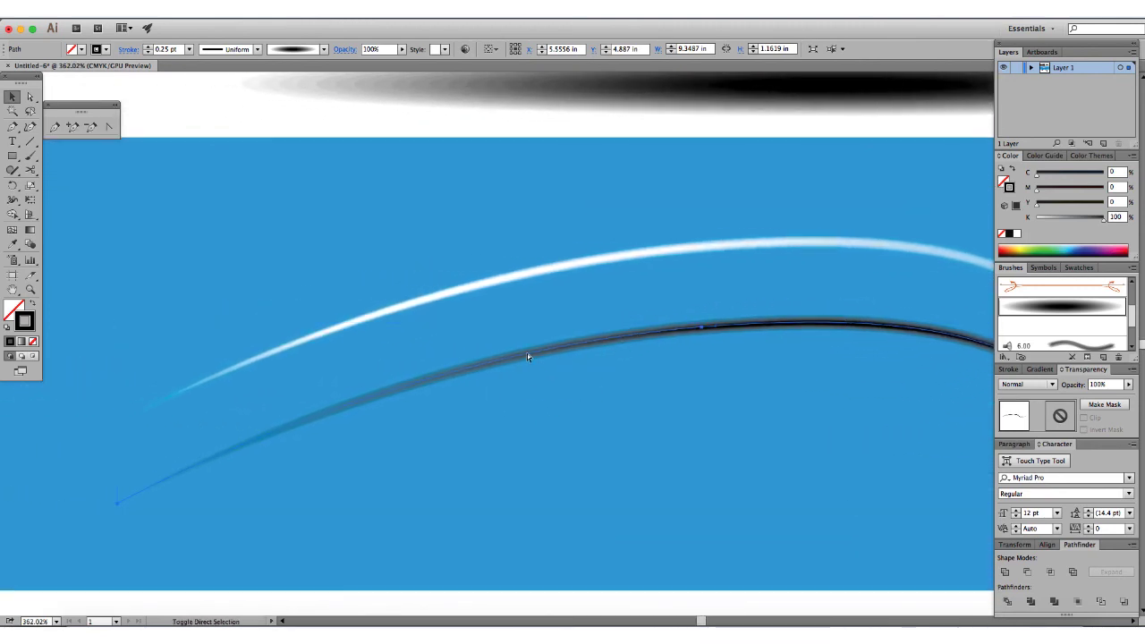
key(shift+alt+m)
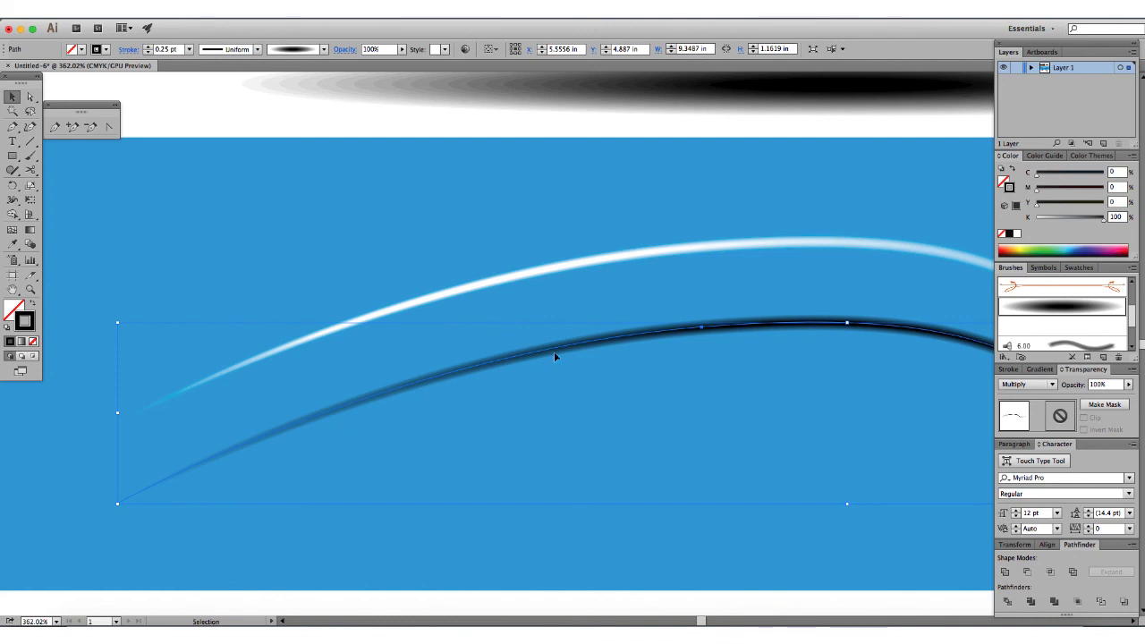
key(shift+alt+n)
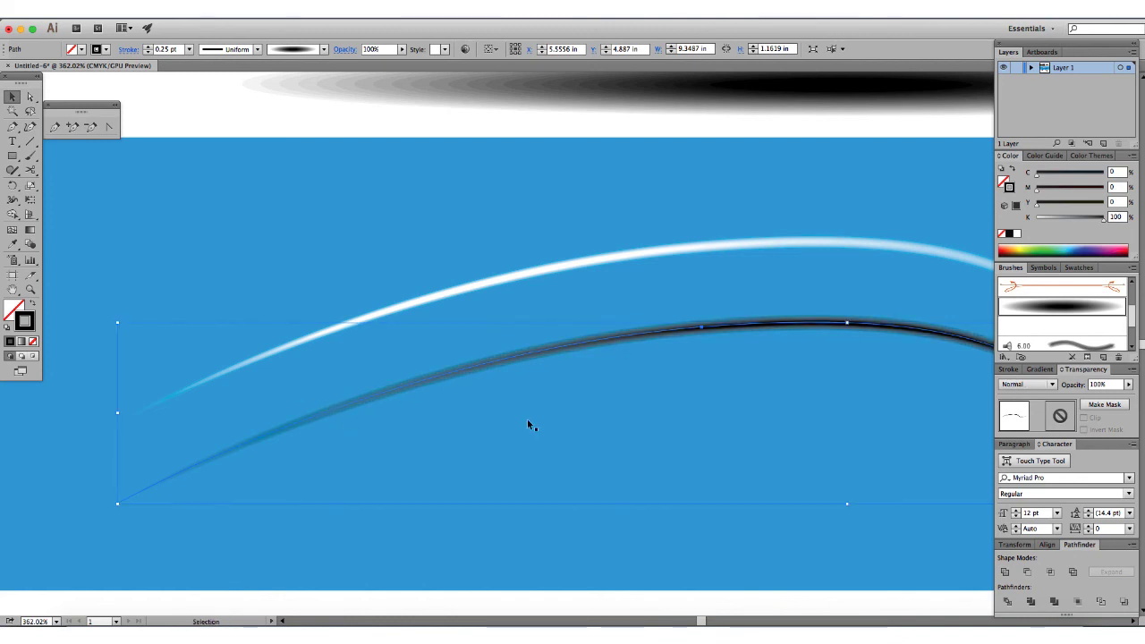
key(a)
key(shift+alt+m)
key(shift+alt+n)
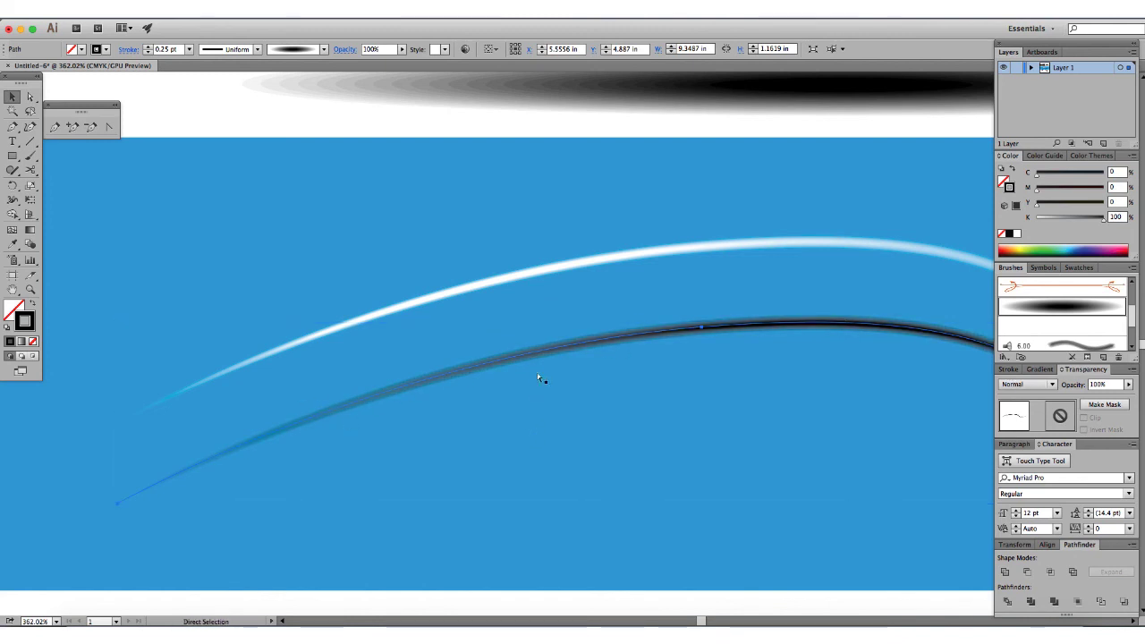
key(v)
key(shift+alt+m)
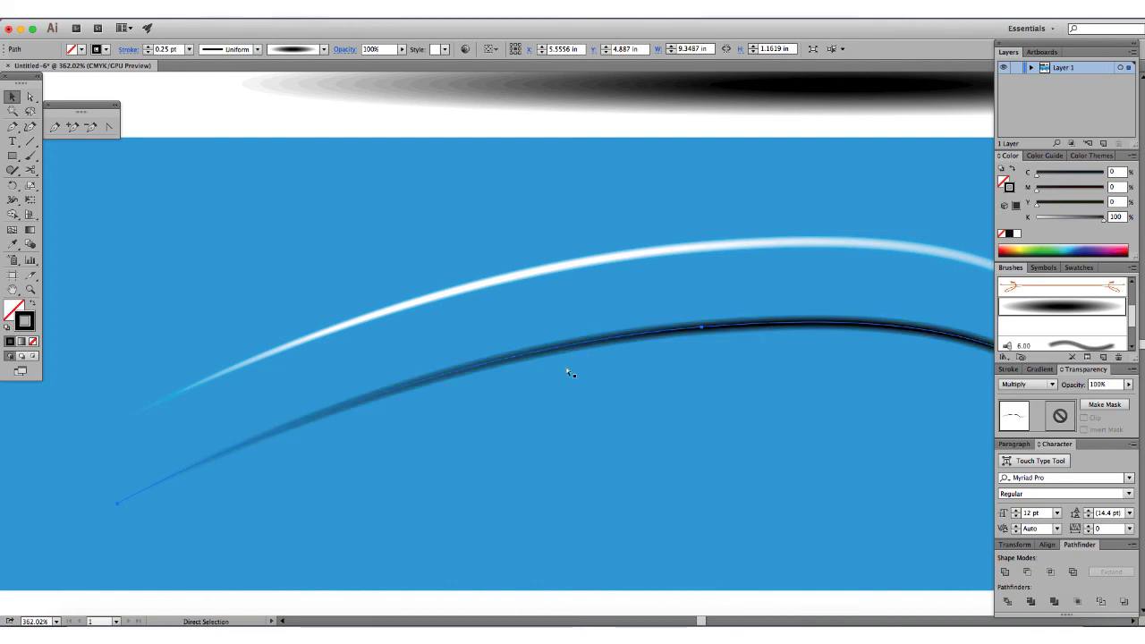
Step: Zoom out and pan to bring the whole blue panel into view
click(510, 412)
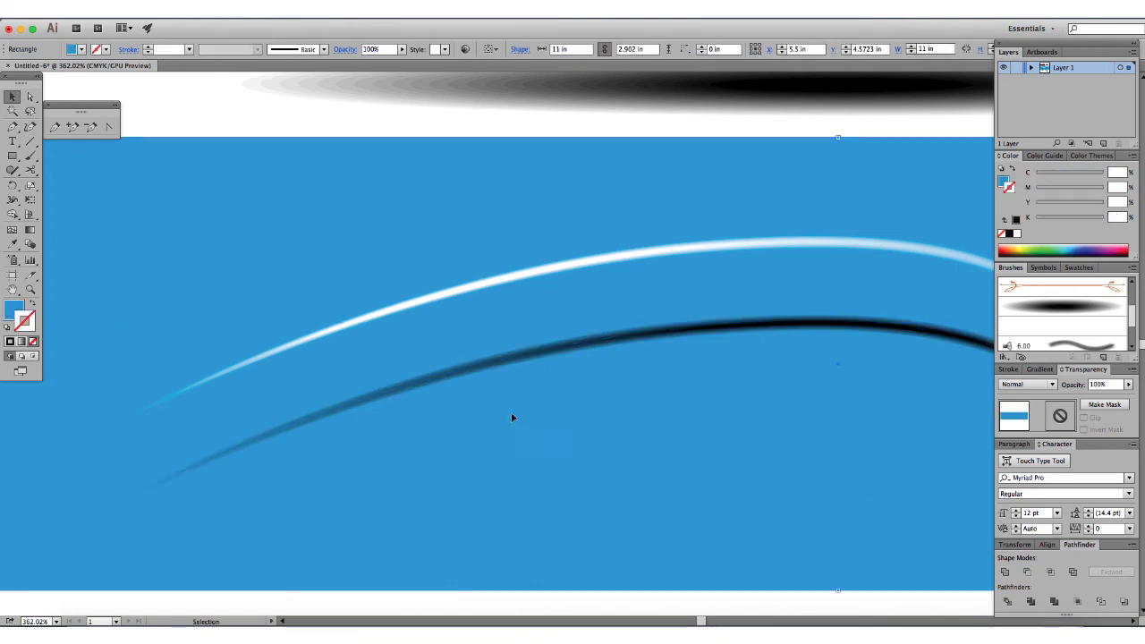
key(a)
key(super+minus)
key(super+minus)
key(v)
drag(713, 379, 534, 378)
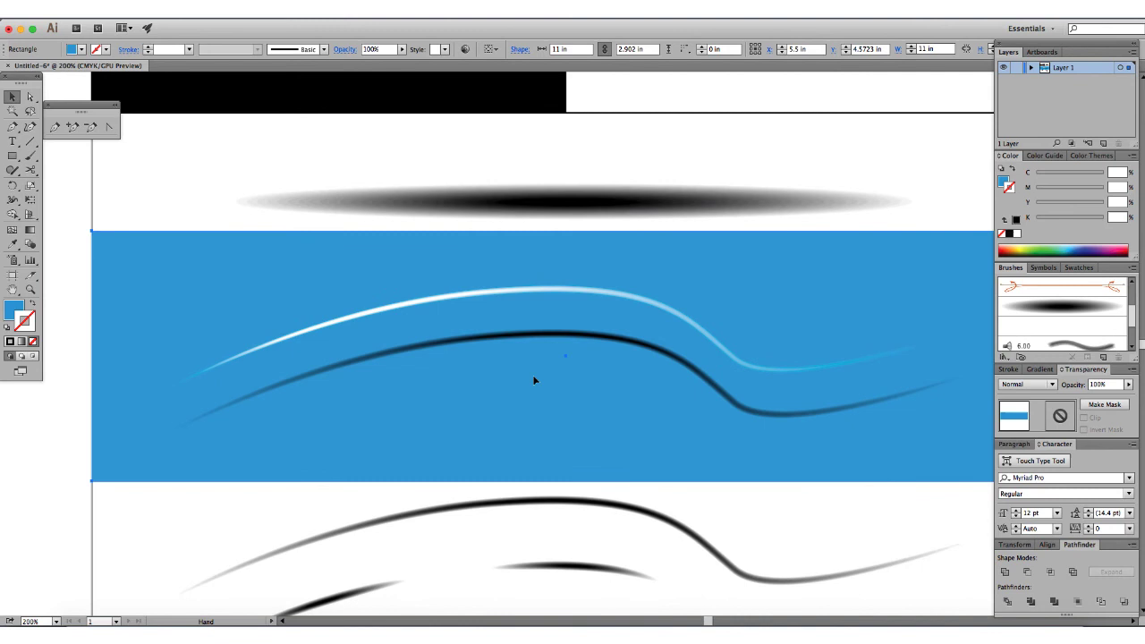
click(110, 511)
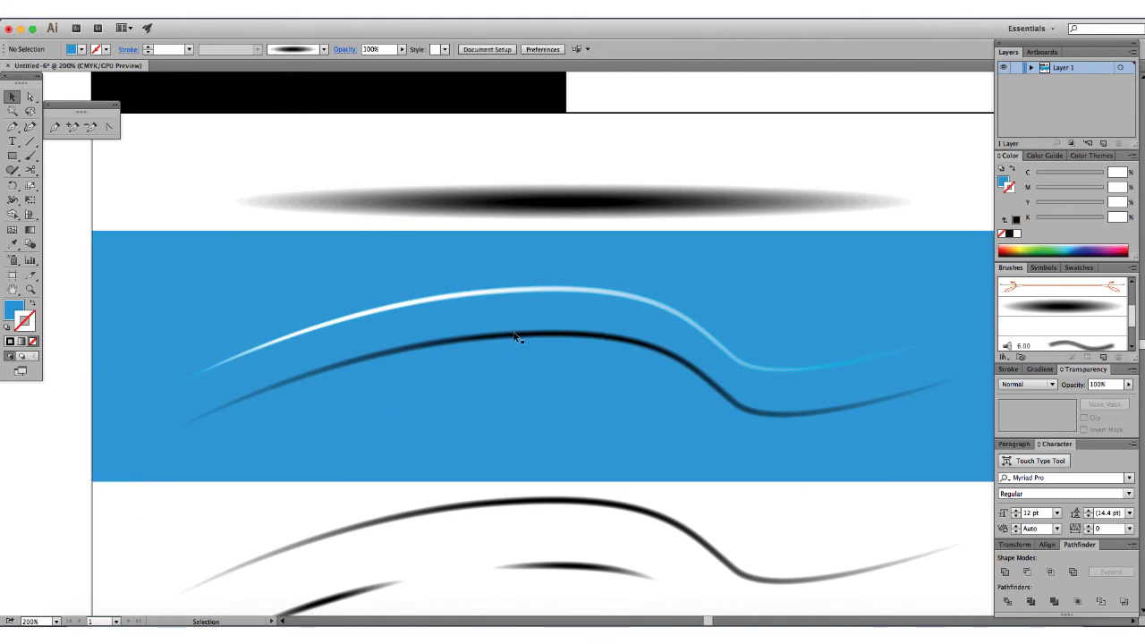
Step: Tuck the shadow curve up under the white highlight, nudging it left and up
drag(512, 313, 511, 300)
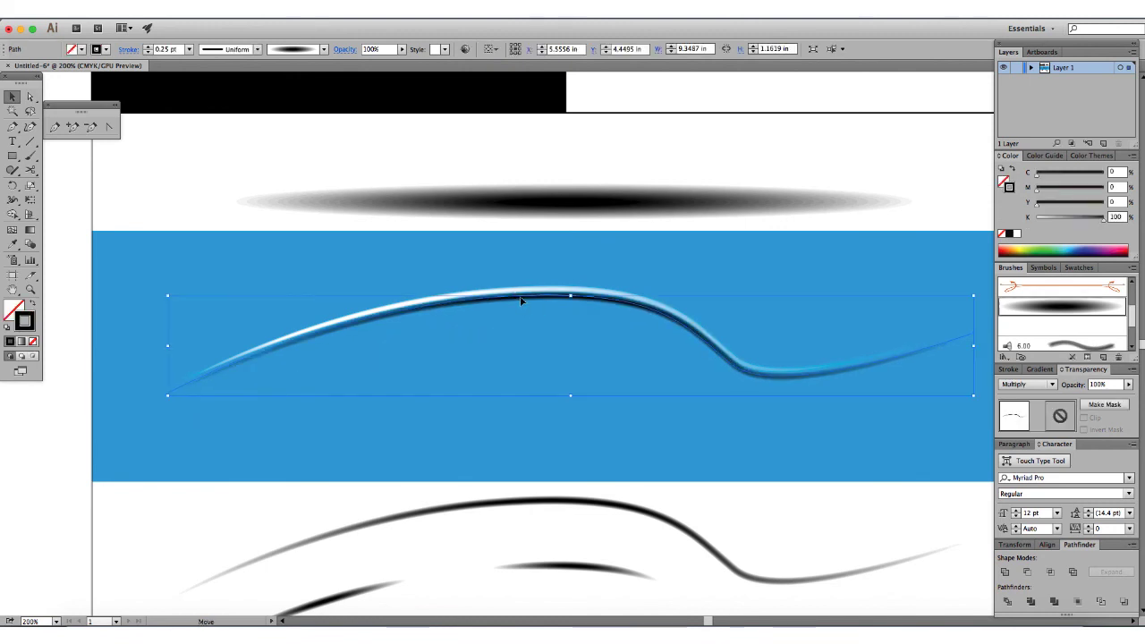
key(Left)
key(Left)
key(Up)
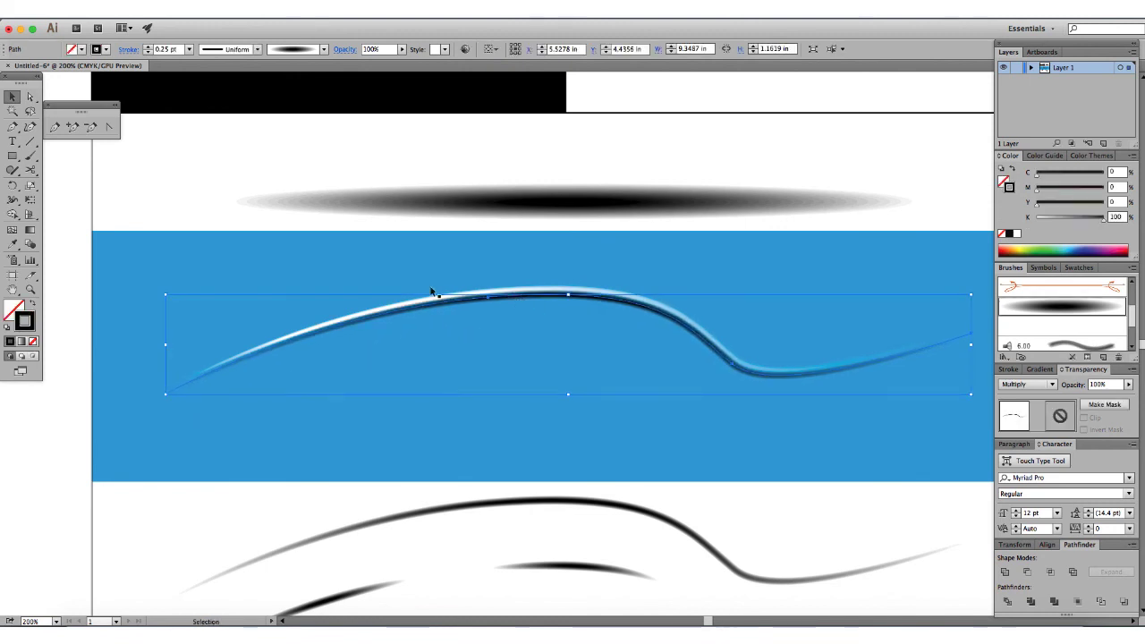
click(167, 204)
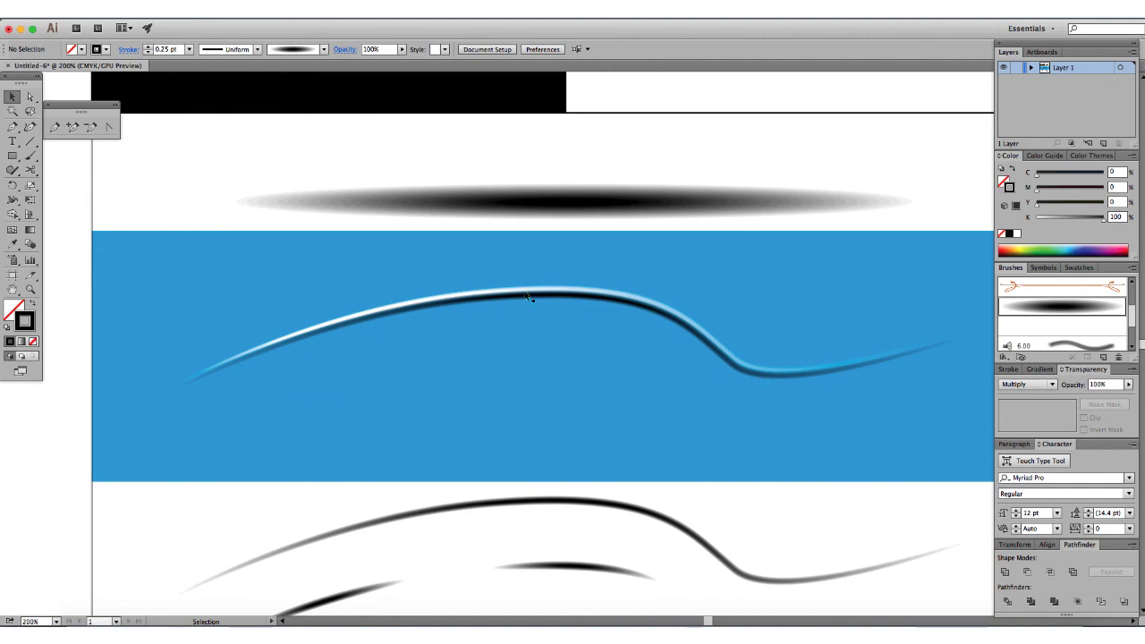
key(super+minus)
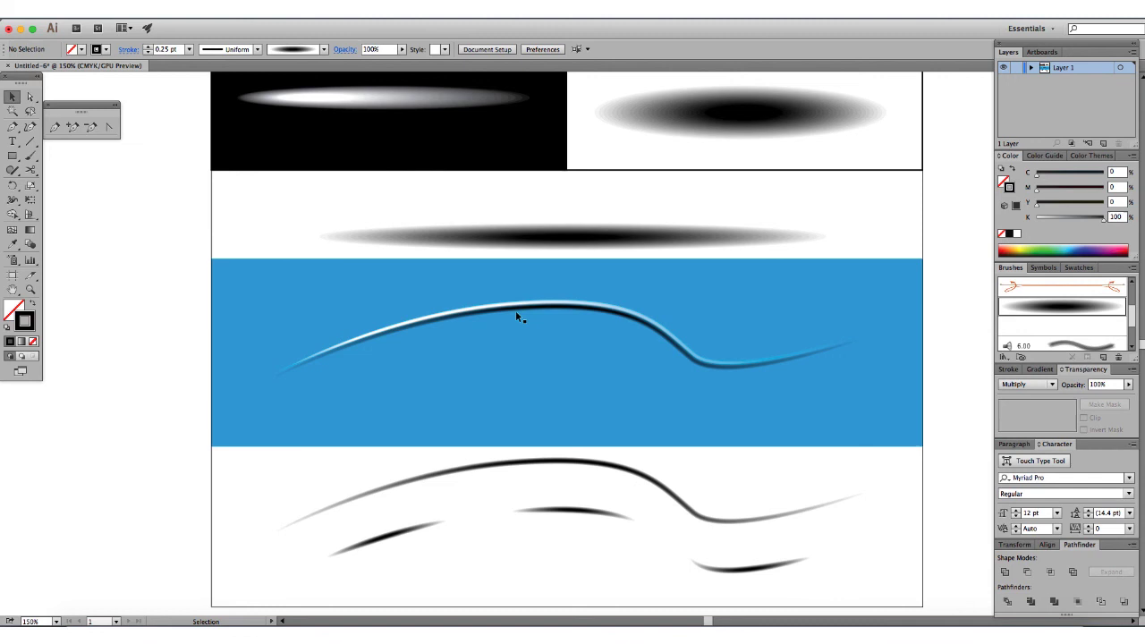
Step: Shift the shadow curve slightly up and right over the highlight's upper edge, then recentre the view
drag(516, 312, 520, 308)
click(926, 288)
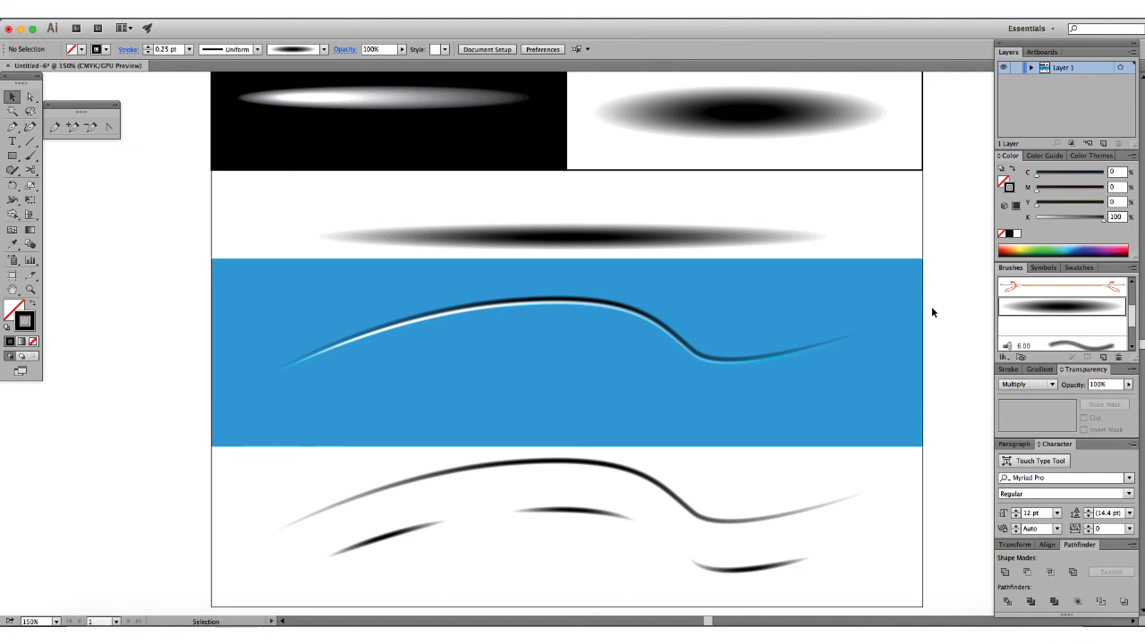
mouse_move(664, 325)
mouse_down()
mouse_move(664, 342)
mouse_move(652, 334)
mouse_up()
drag(669, 388, 665, 354)
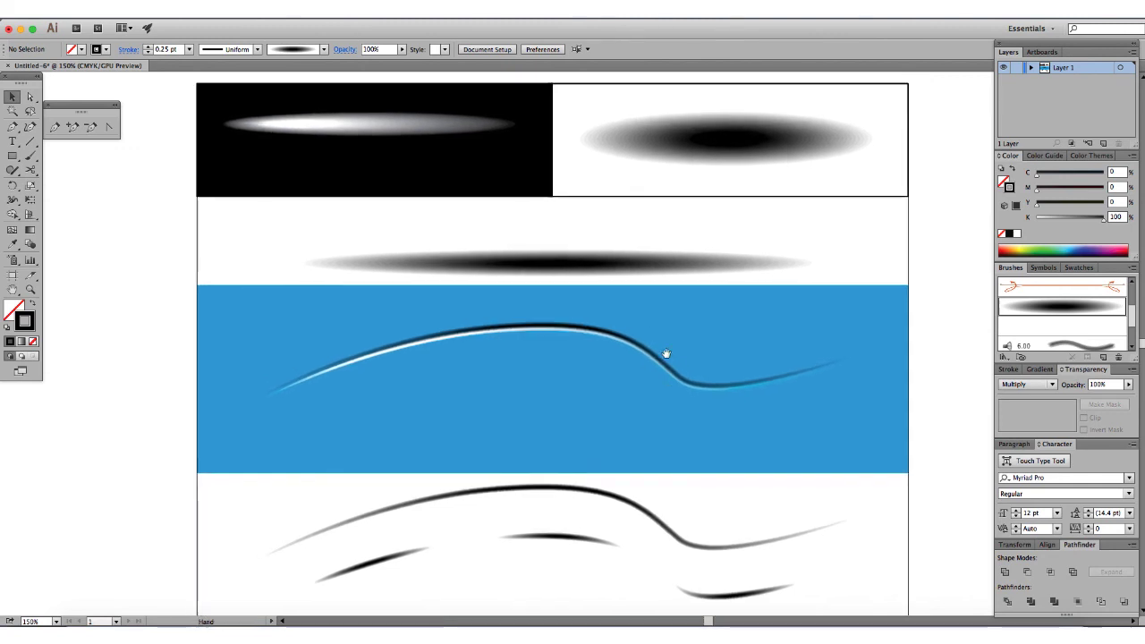